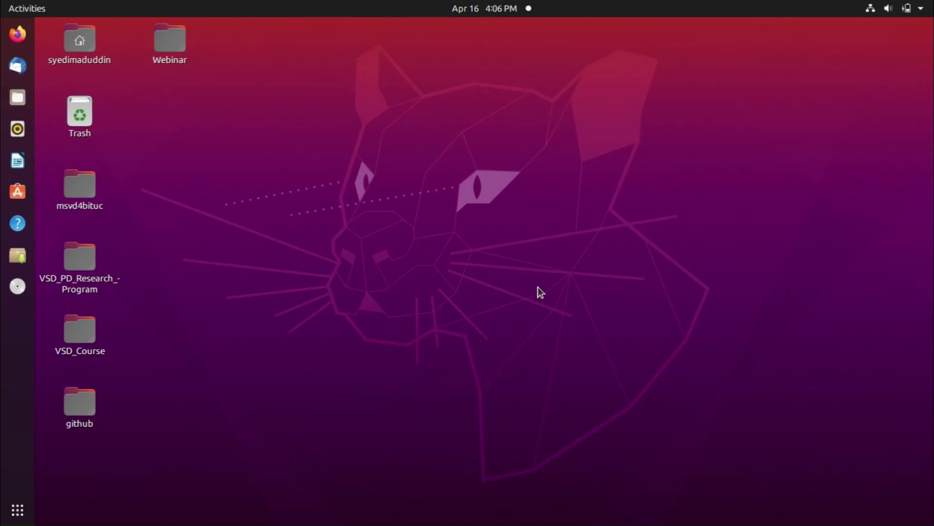
Step: Browse in Files to the Webinar > RING_OSCILLATOR > xschem folder
click(179, 41)
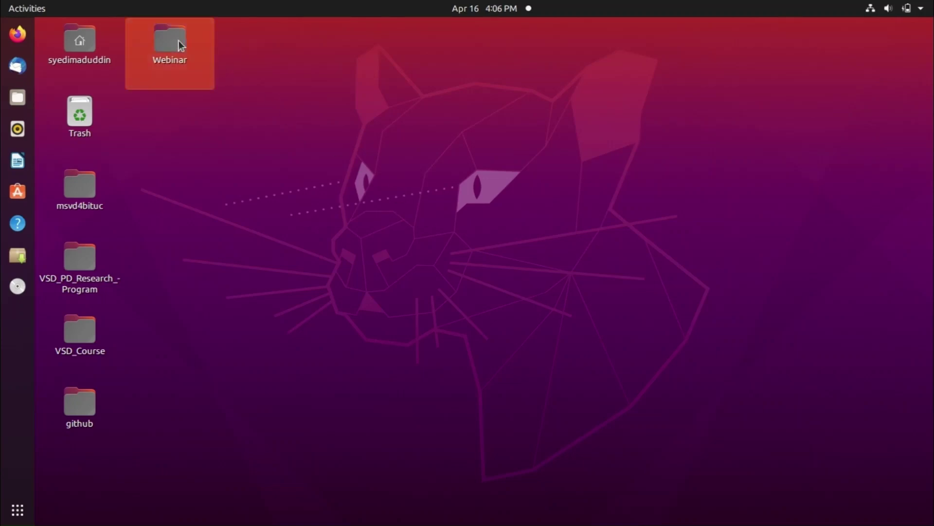
double_click(179, 41)
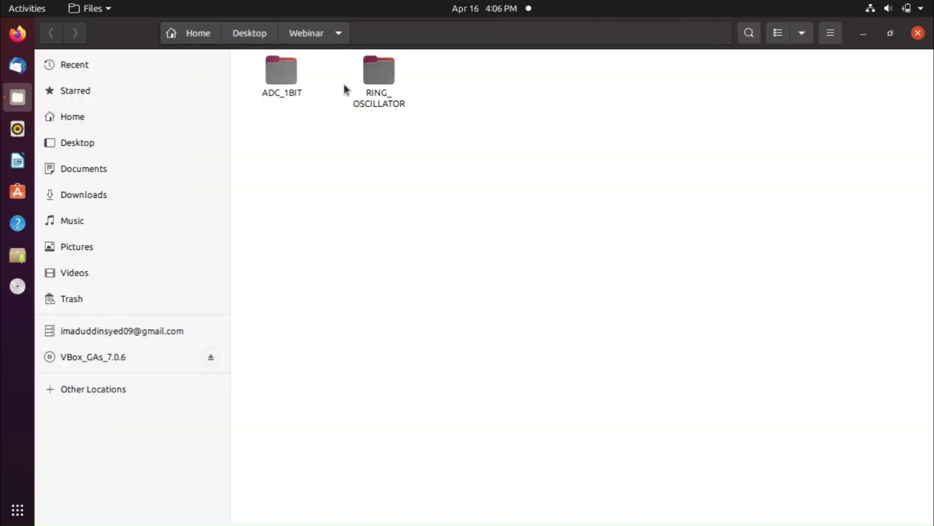
double_click(389, 80)
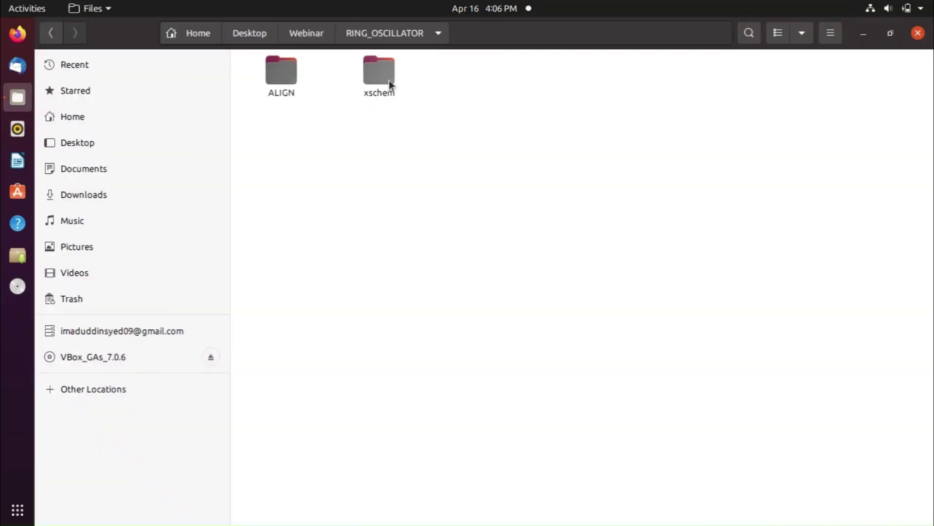
double_click(290, 80)
click(310, 96)
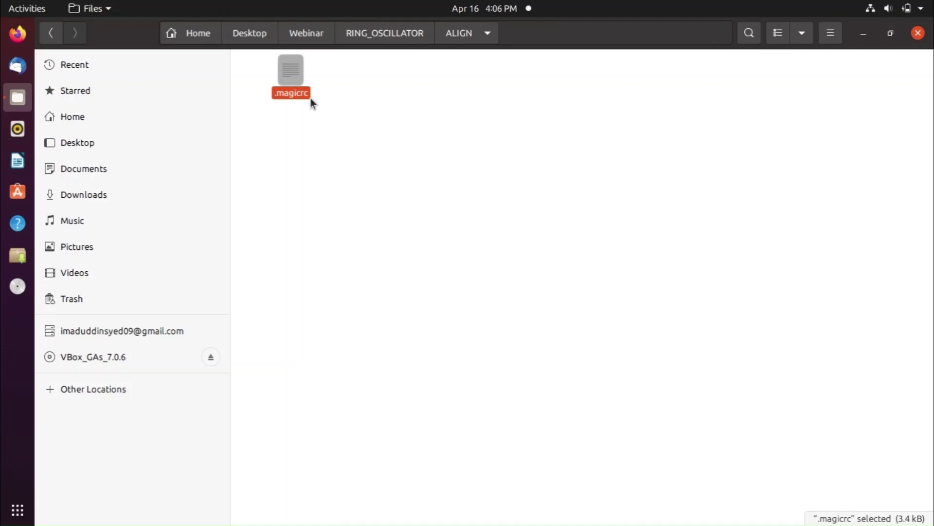
click(391, 34)
double_click(396, 74)
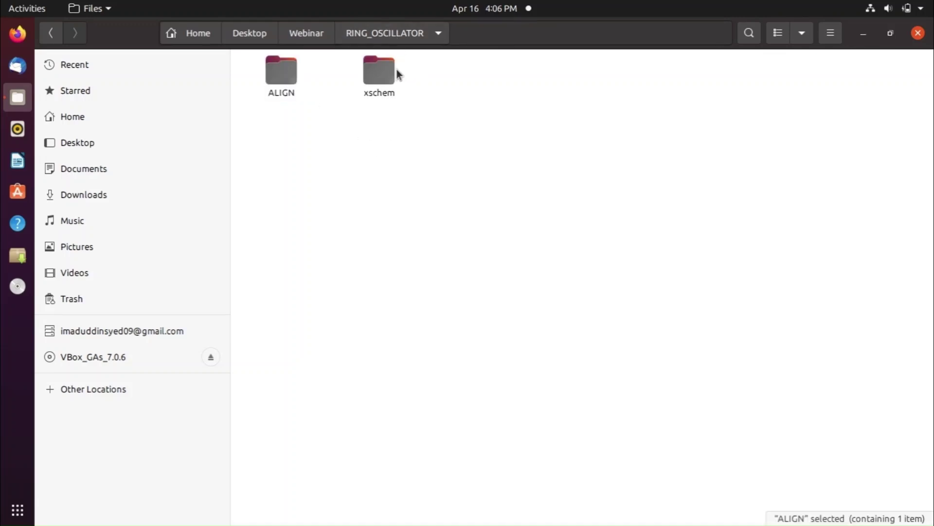
drag(263, 125, 384, 74)
click(467, 155)
Step: Open a terminal in the xschem folder, launch xschem, and maximize its window
right_click(483, 182)
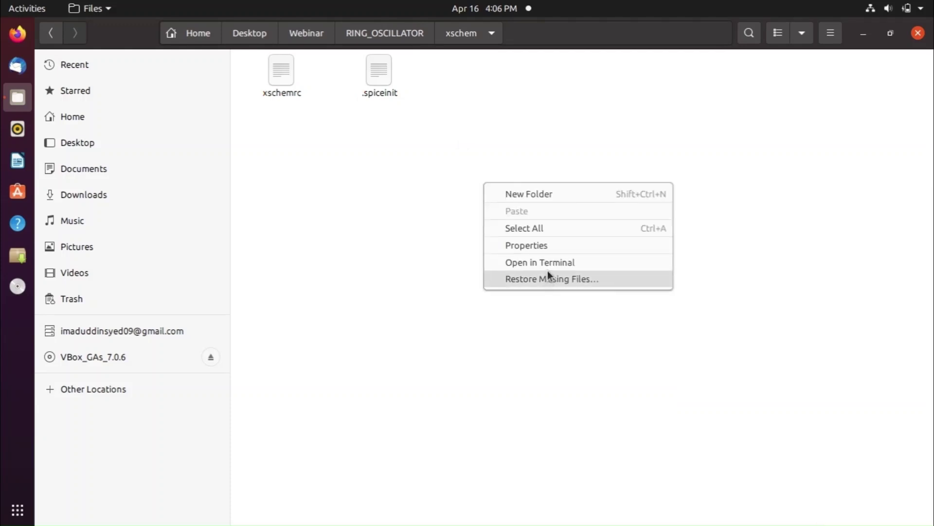
click(548, 263)
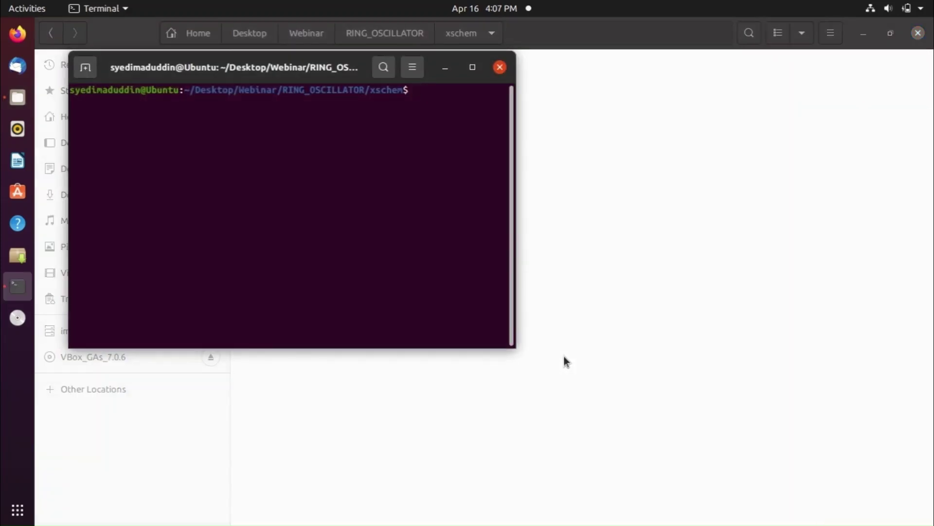
text(xschem)
key(Return)
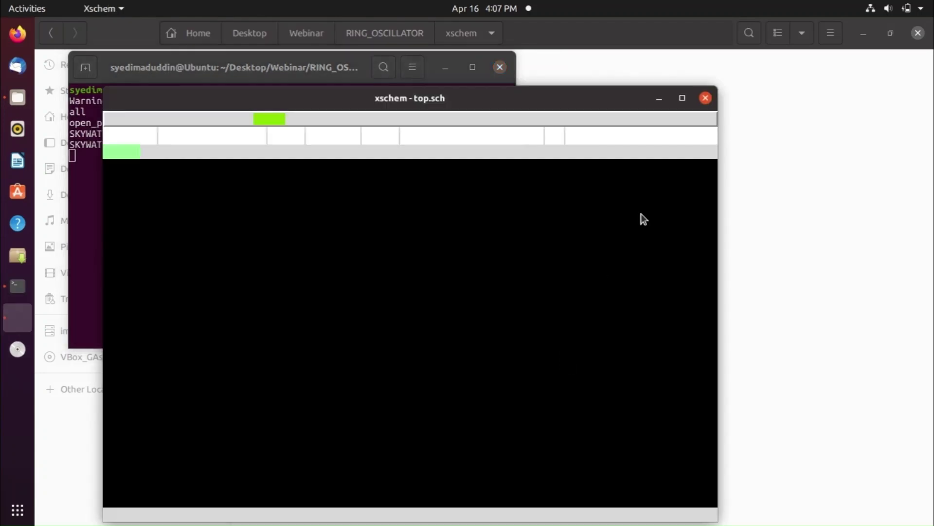
click(681, 98)
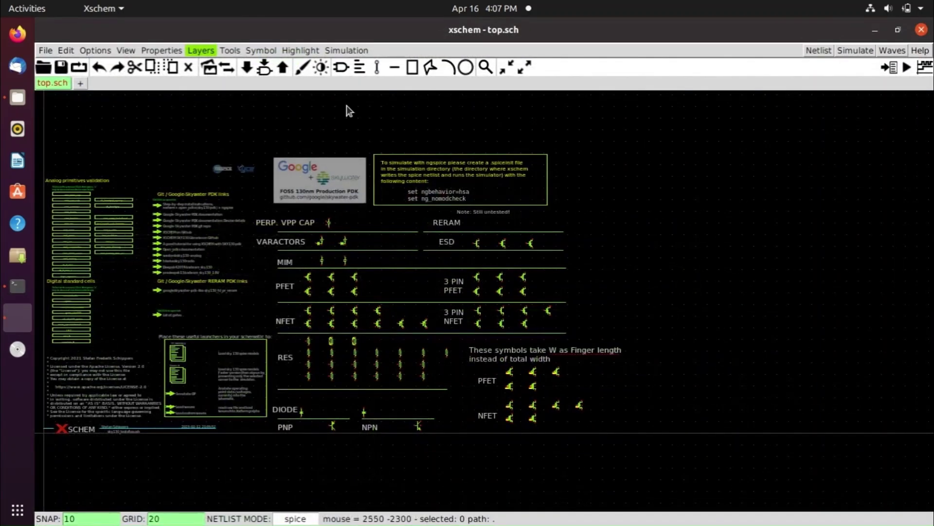
Step: Create a new schematic and select sky130_fd_pr nfet_01v8.sym in the Insert symbol browser
click(46, 50)
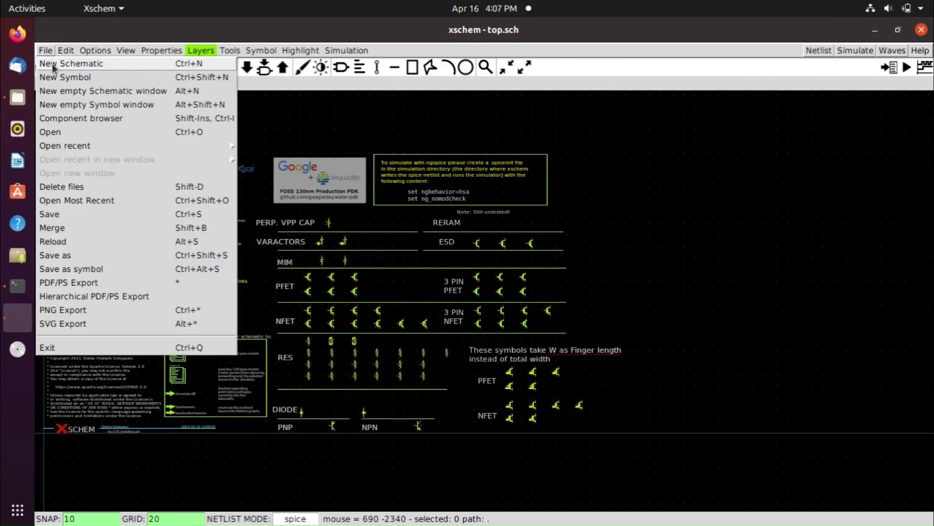
click(46, 61)
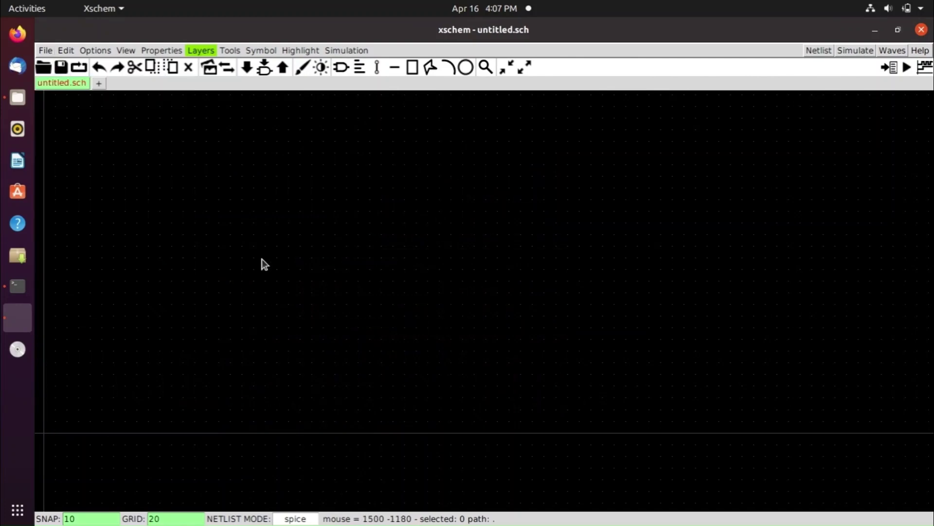
click(229, 50)
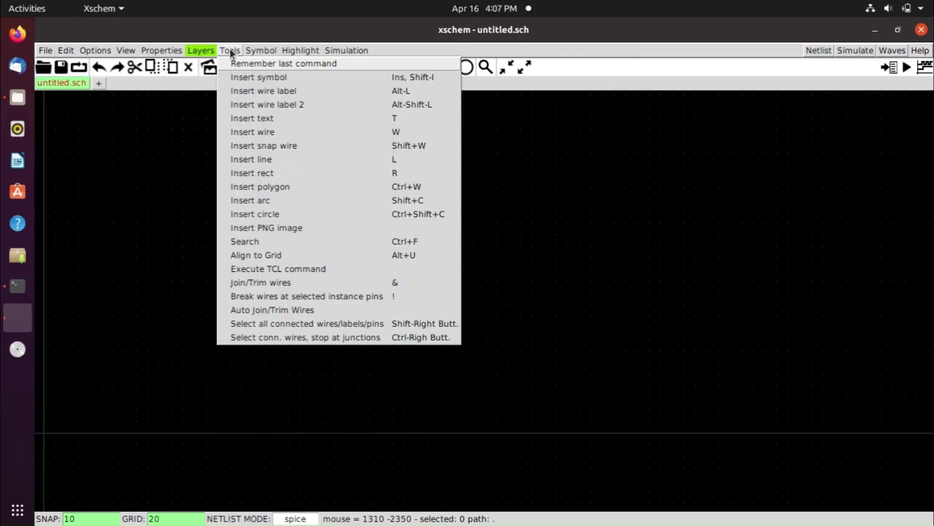
click(239, 78)
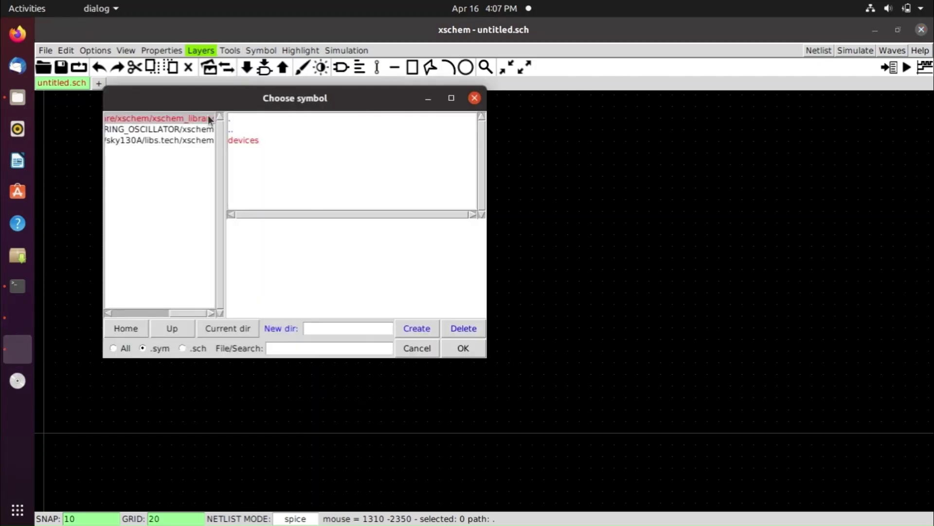
click(187, 141)
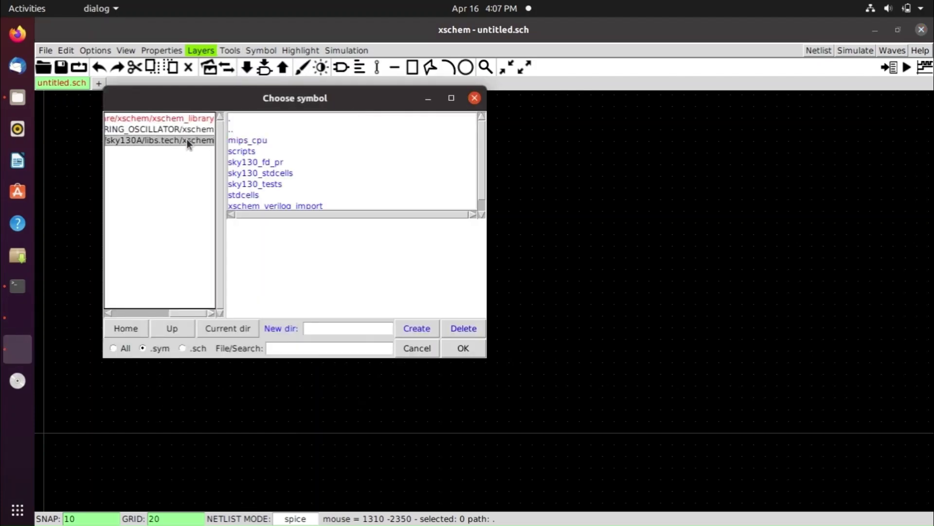
click(256, 162)
drag(480, 126, 480, 136)
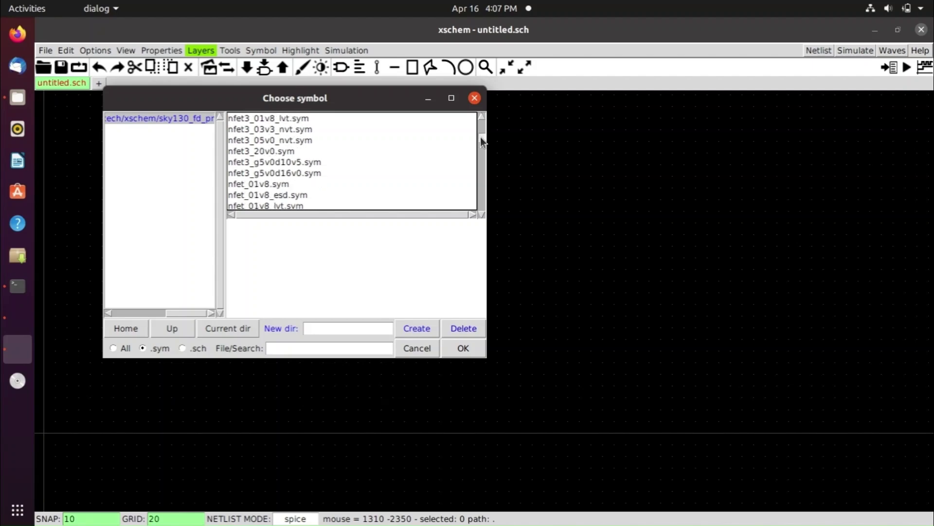
click(265, 184)
Step: Place the nfet_01v8 transistor M1 and center it in view
click(456, 348)
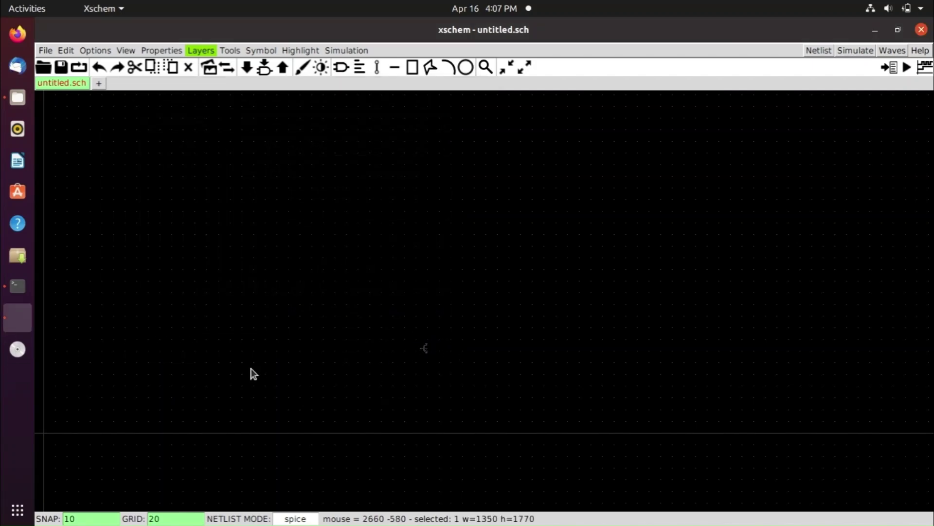
click(92, 394)
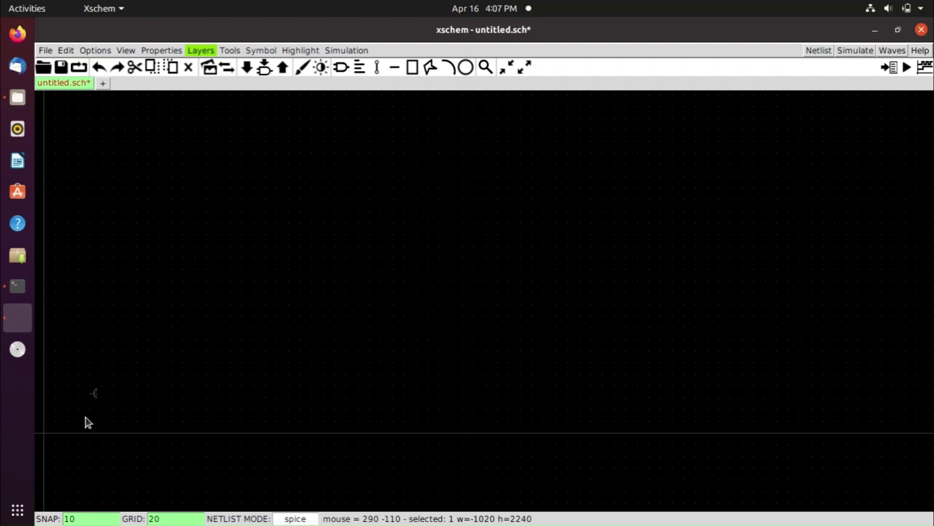
scroll(85, 416, up, 7)
middle_drag(86, 417, 278, 389)
scroll(279, 387, up, 3)
middle_drag(249, 321, 284, 367)
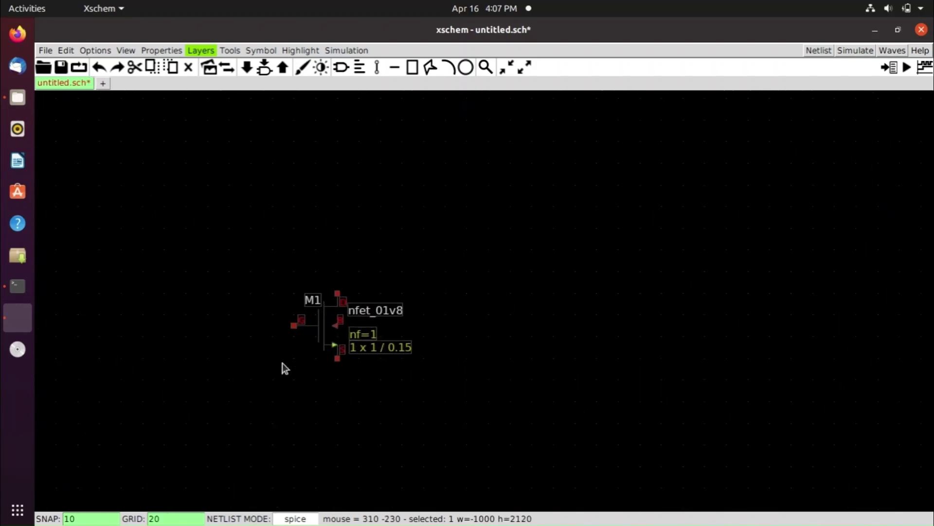
scroll(292, 363, up, 2)
Step: Set M1's properties to W=2.1 and nf=2, keeping L=0.15
double_click(335, 303)
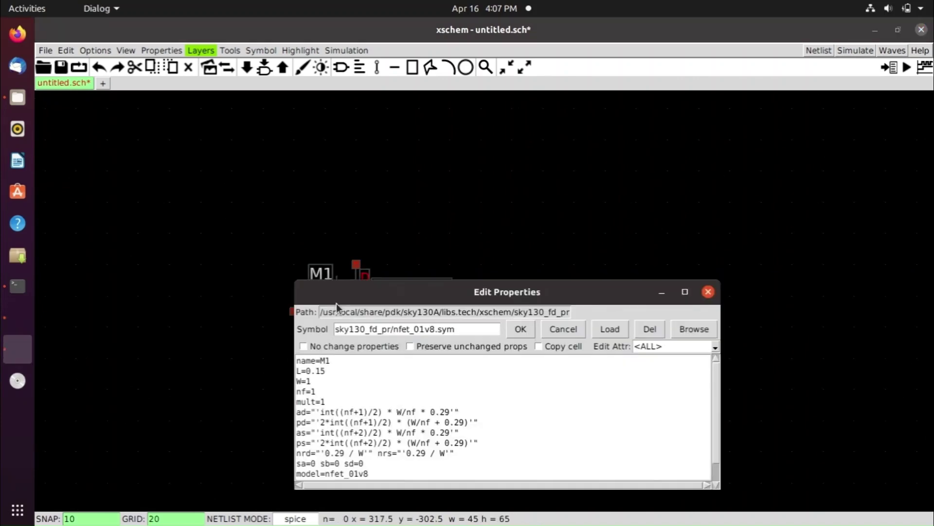
click(311, 381)
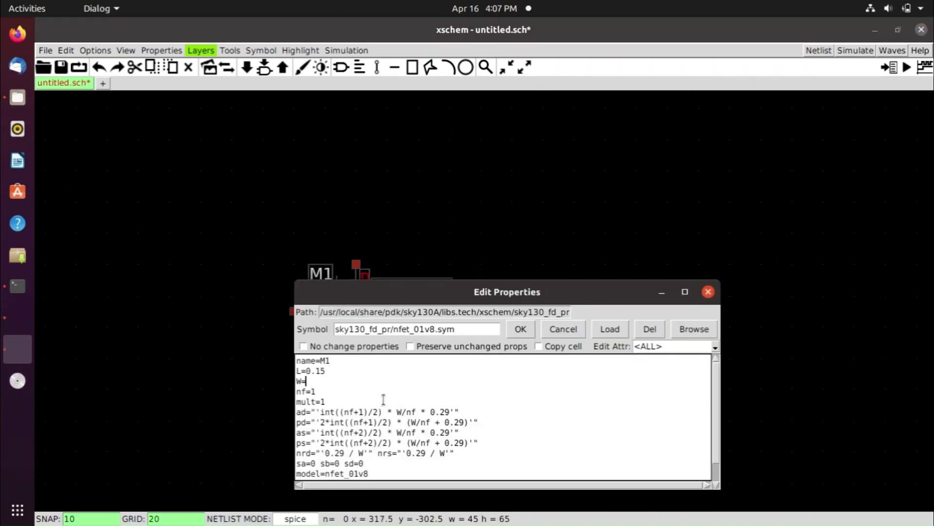
text(2)
click(520, 329)
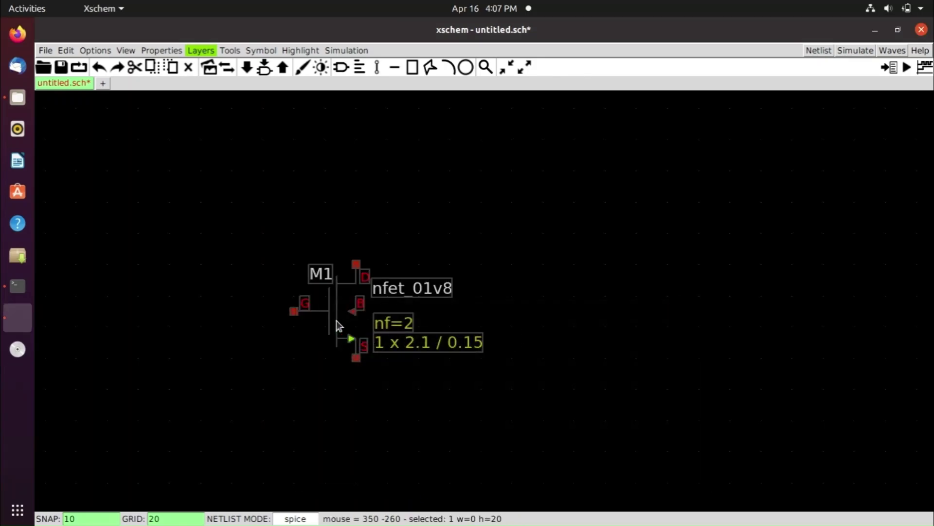
right_click(332, 302)
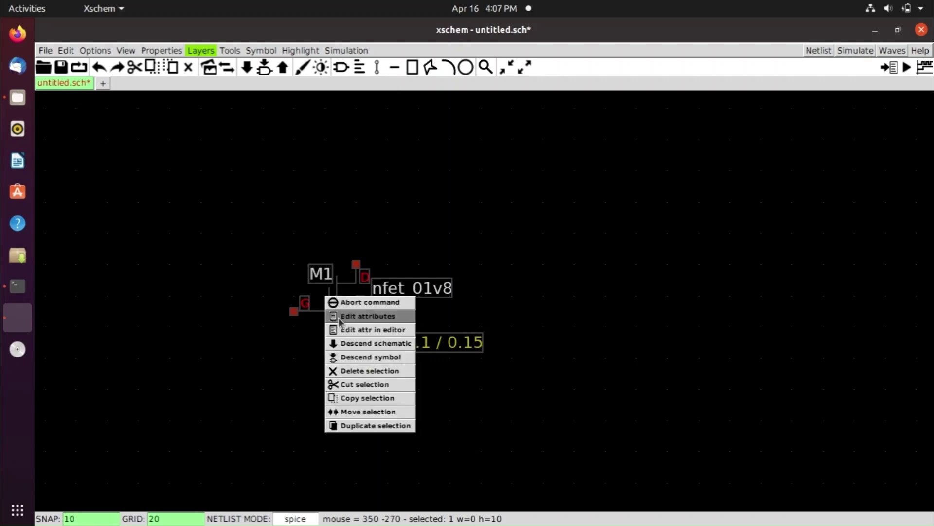
Step: Duplicate M1 and place the copy M2 to its right
click(355, 425)
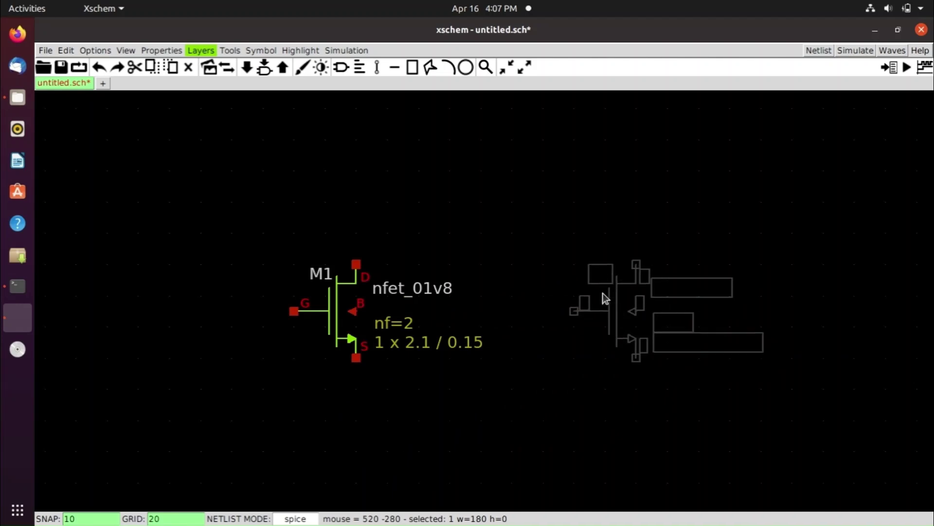
click(603, 293)
click(776, 303)
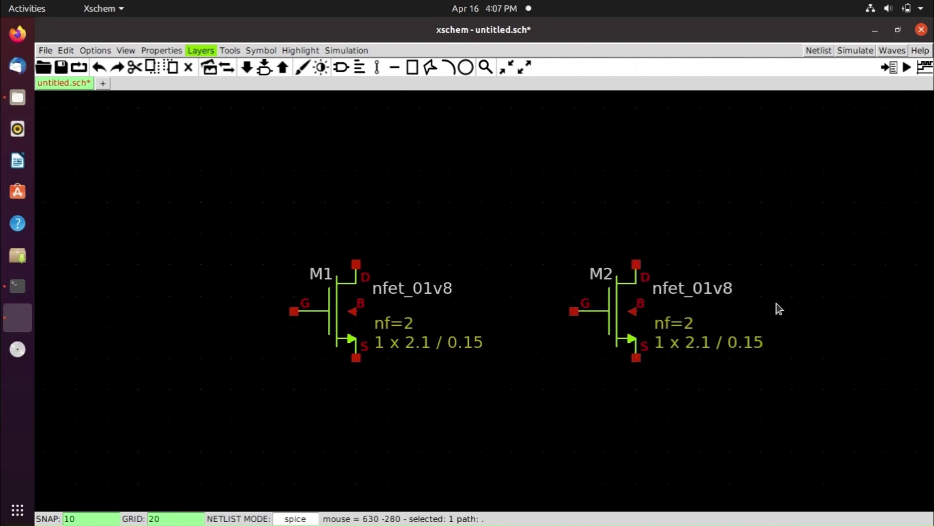
Step: Copy M2 and place the copy M3 to its right
scroll(608, 388, down, 2)
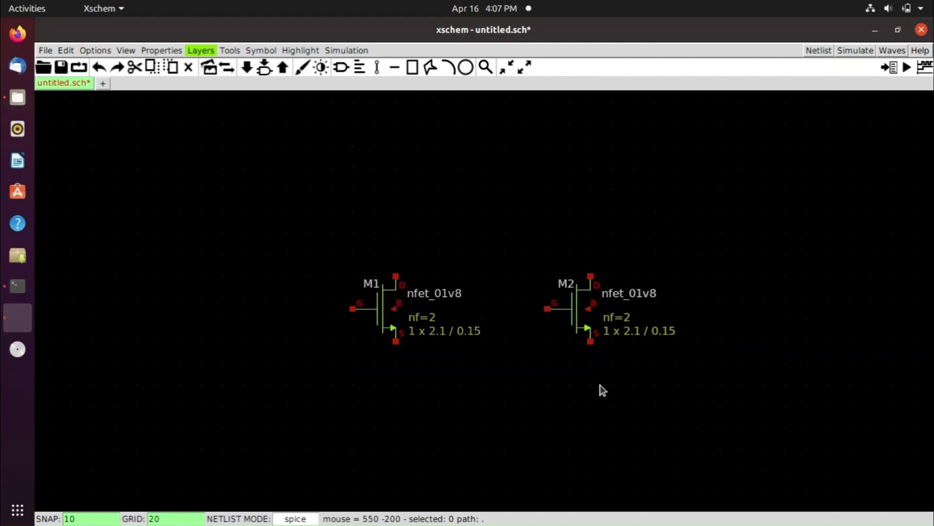
scroll(541, 383, right, 3)
click(473, 298)
key(c)
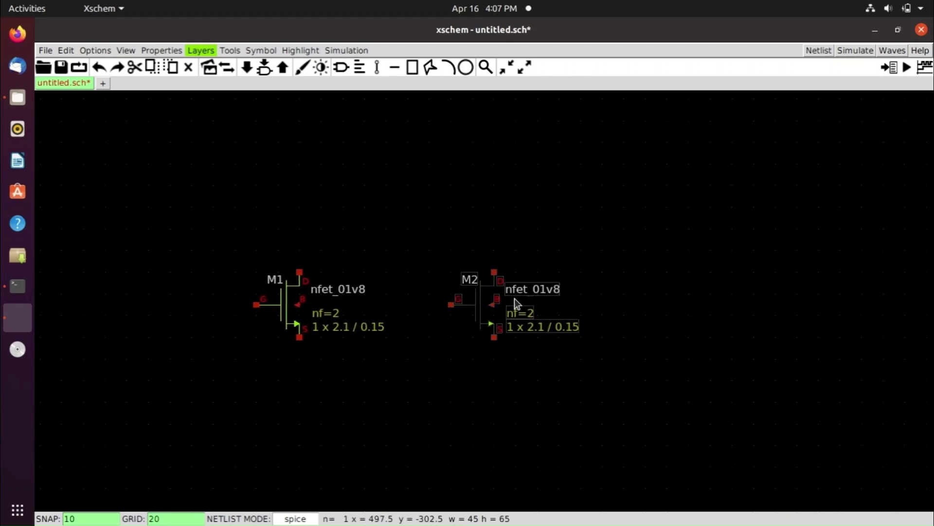
click(645, 297)
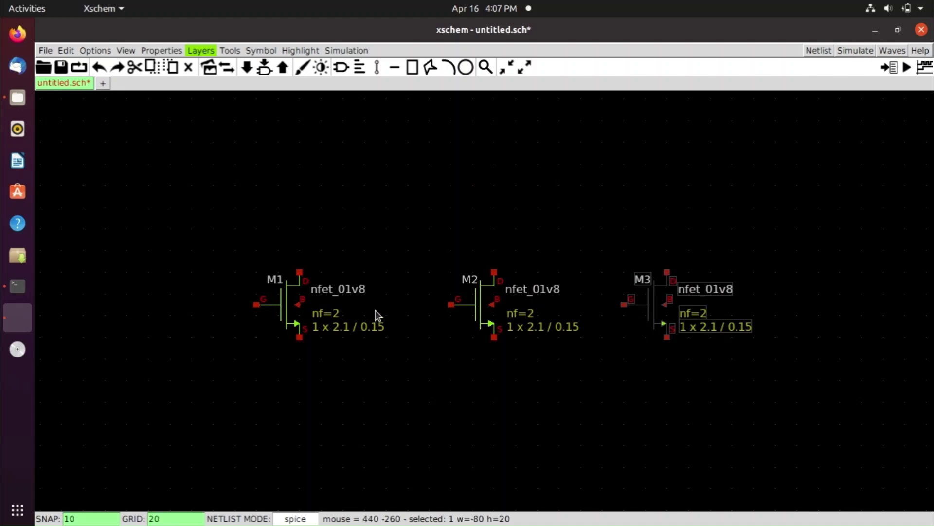
click(427, 311)
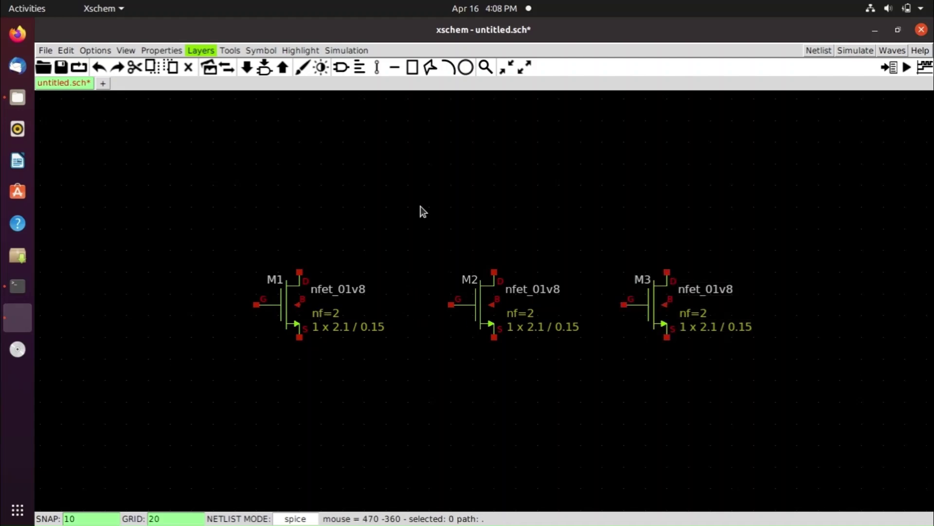
key(Insert)
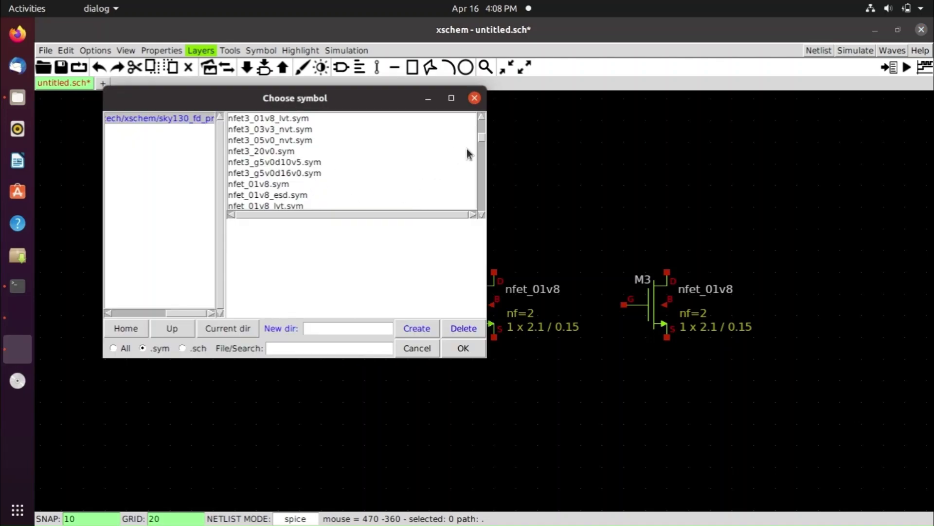
Step: Place a pfet_01v8 as M4 above M1 with W=2.1 and nf=2
drag(484, 135, 484, 166)
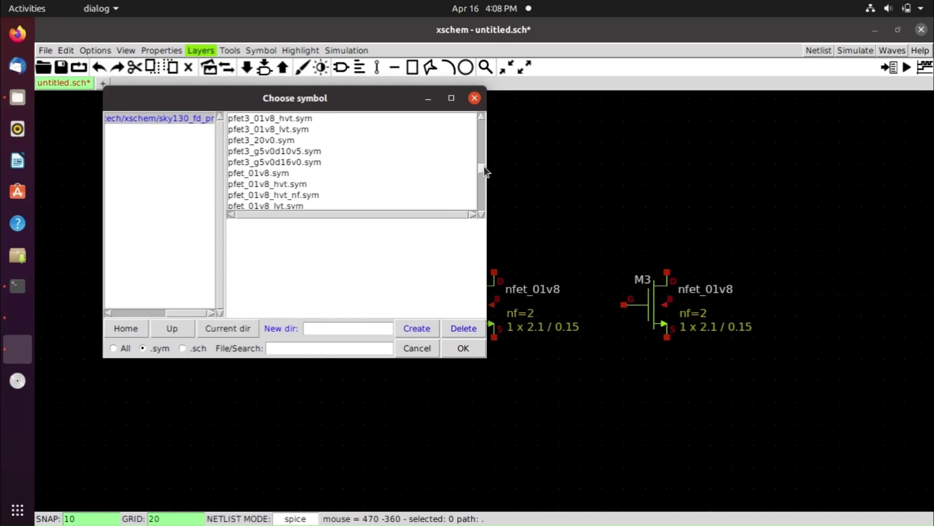
click(282, 174)
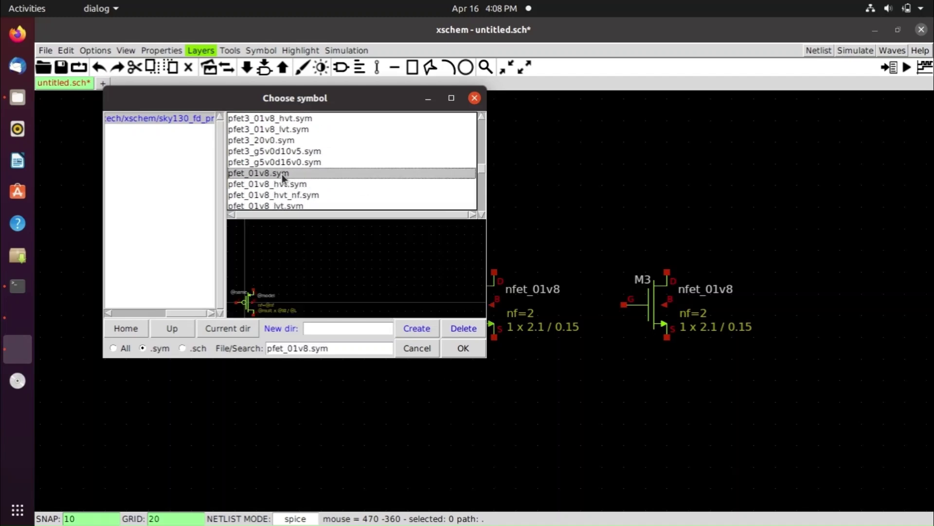
click(460, 348)
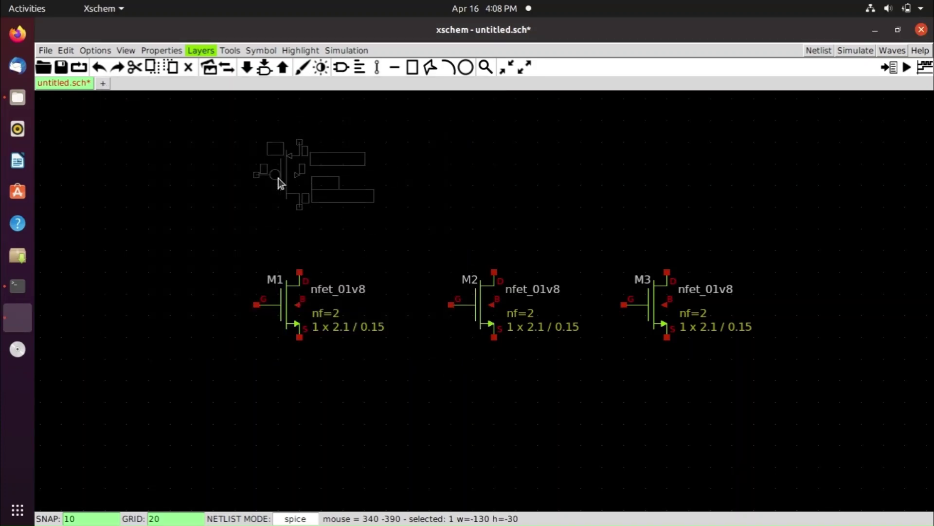
click(277, 180)
key(q)
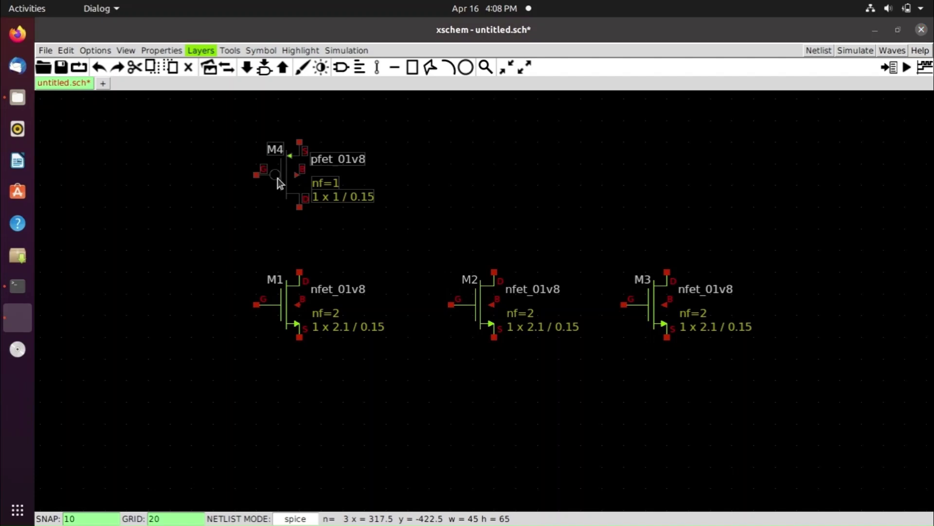
click(252, 255)
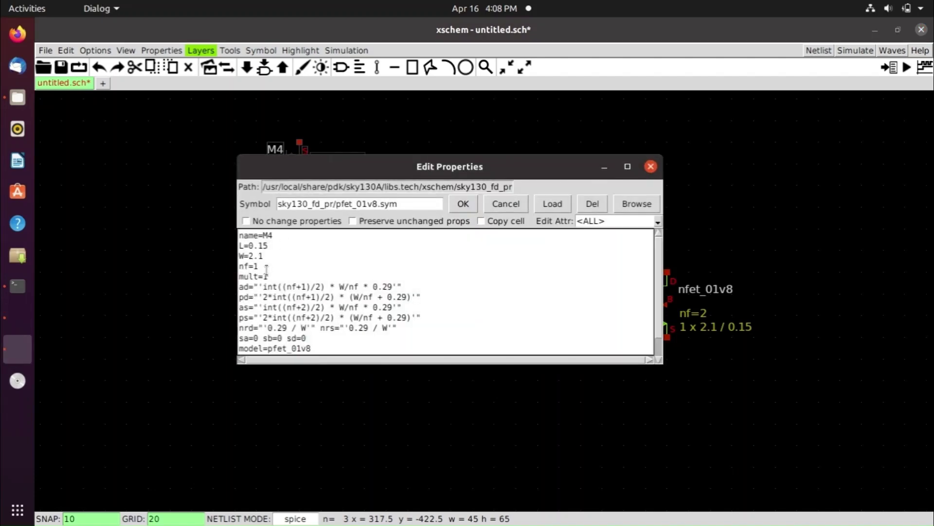
text(2)
click(470, 202)
Step: Copy M4 to create pfets M5 above M2 and M6 above M3
drag(281, 177, 474, 171)
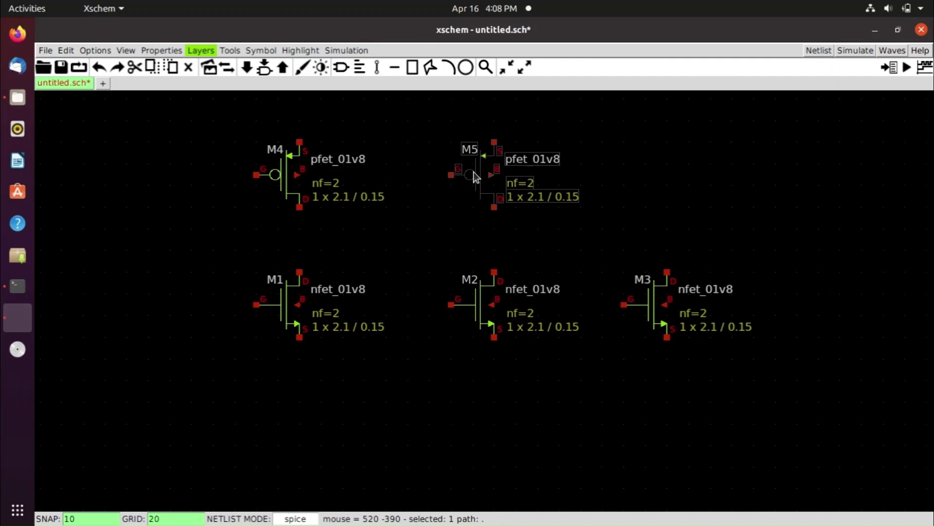
key(c)
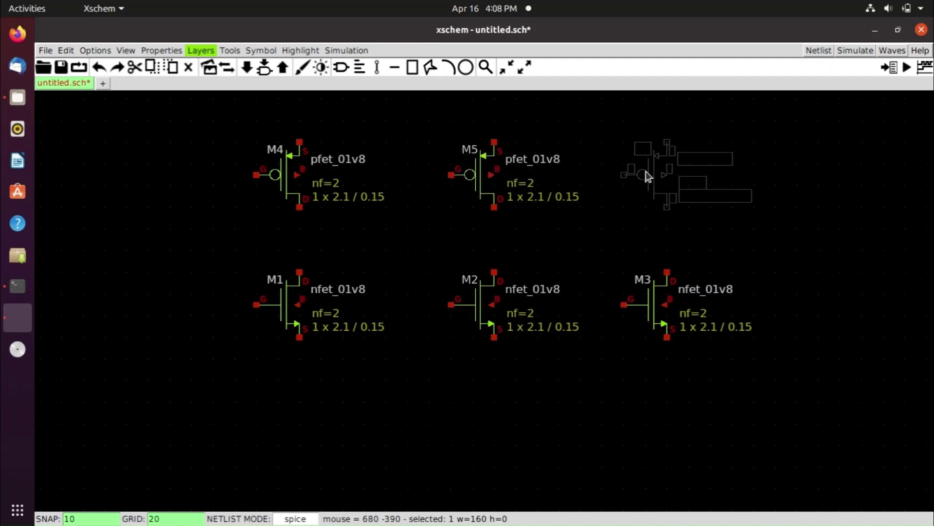
click(647, 172)
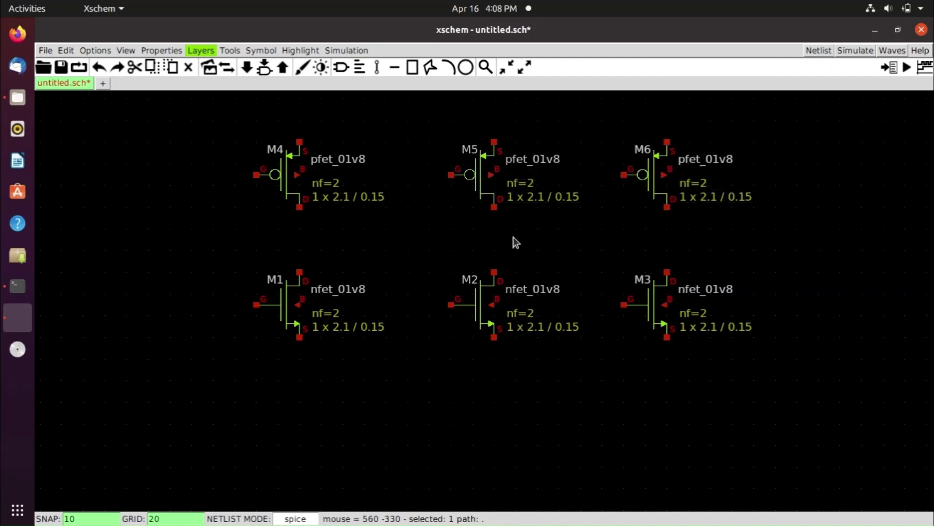
middle_drag(398, 236, 370, 315)
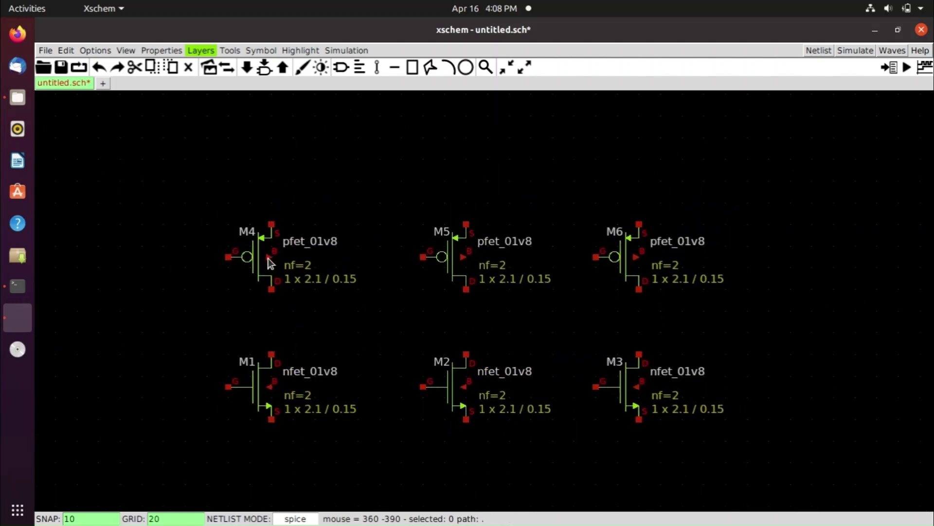
Step: Wire each of the six transistors' bulk pins to their sources
key(w)
click(271, 224)
key(w)
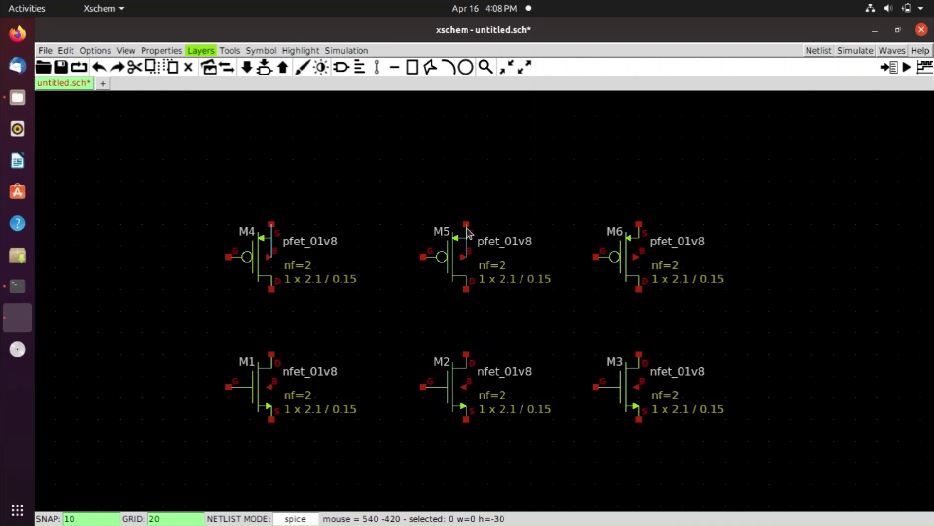
click(466, 225)
key(w)
click(638, 225)
key(w)
click(639, 420)
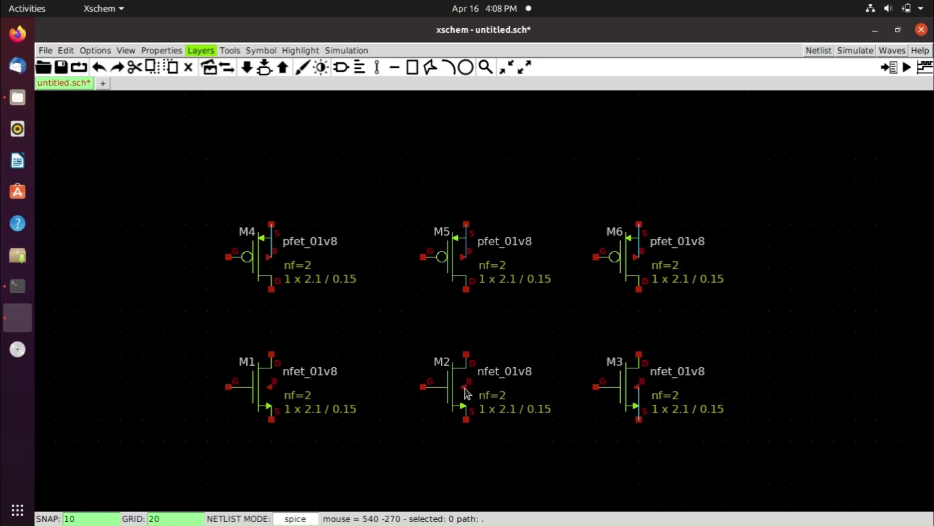
key(w)
click(466, 419)
key(w)
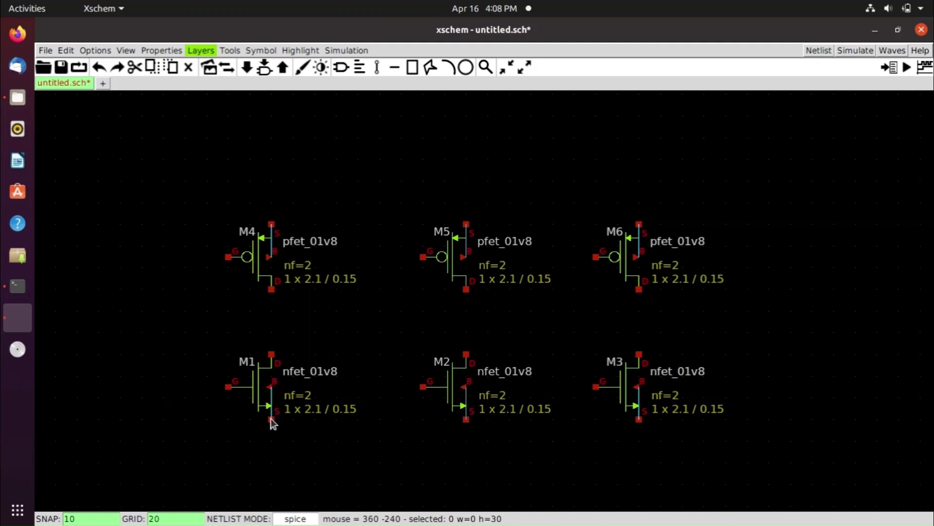
click(271, 419)
Step: Connect the drains of M4–M1, M5–M2 and M6–M3
key(w)
click(270, 354)
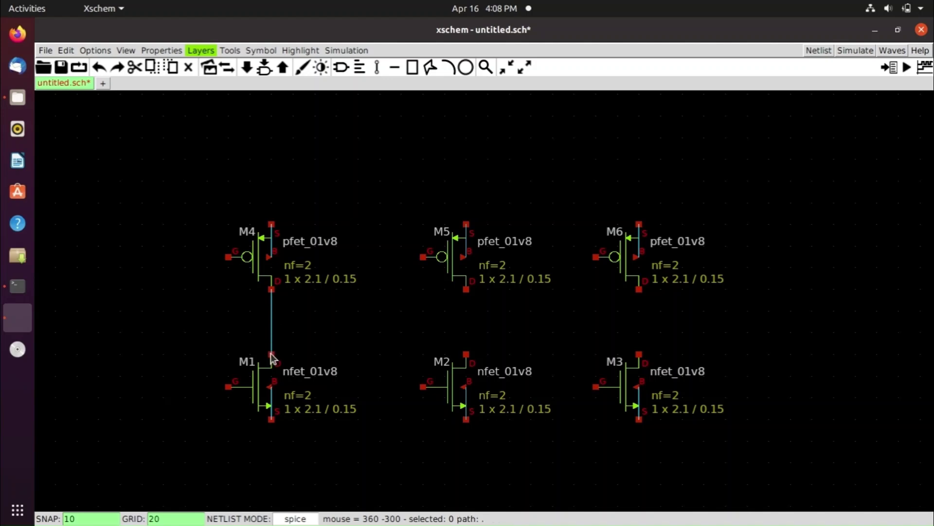
key(w)
click(462, 352)
key(w)
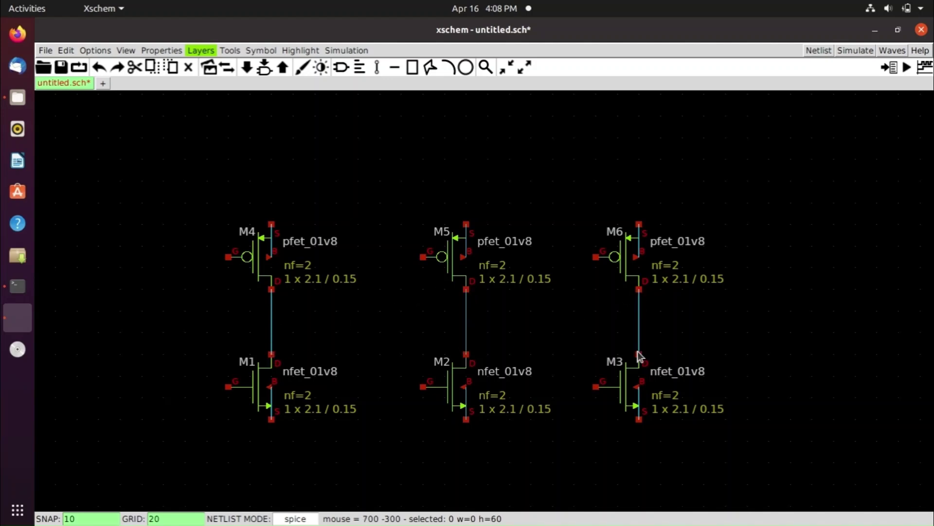
click(638, 352)
Step: Tie the gates of M6–M3, M5–M2 and M4–M1 together
key(w)
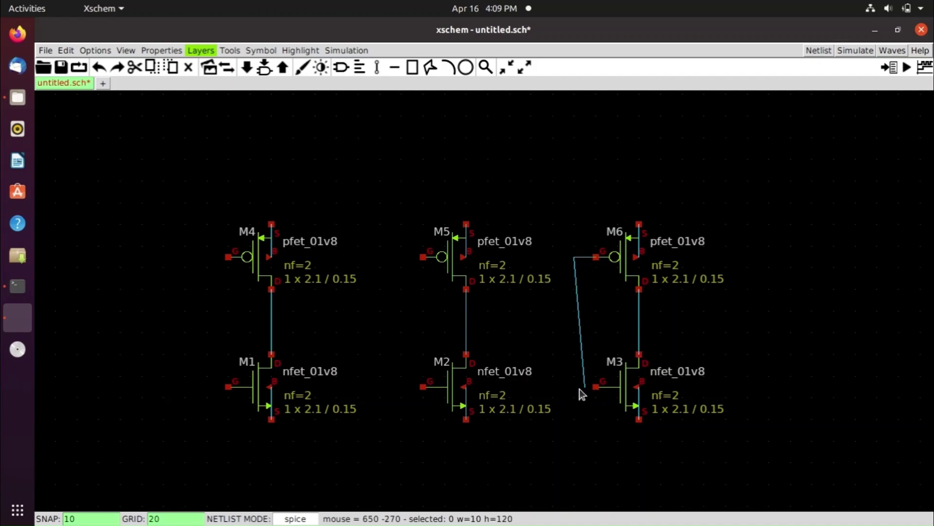
click(576, 390)
click(596, 388)
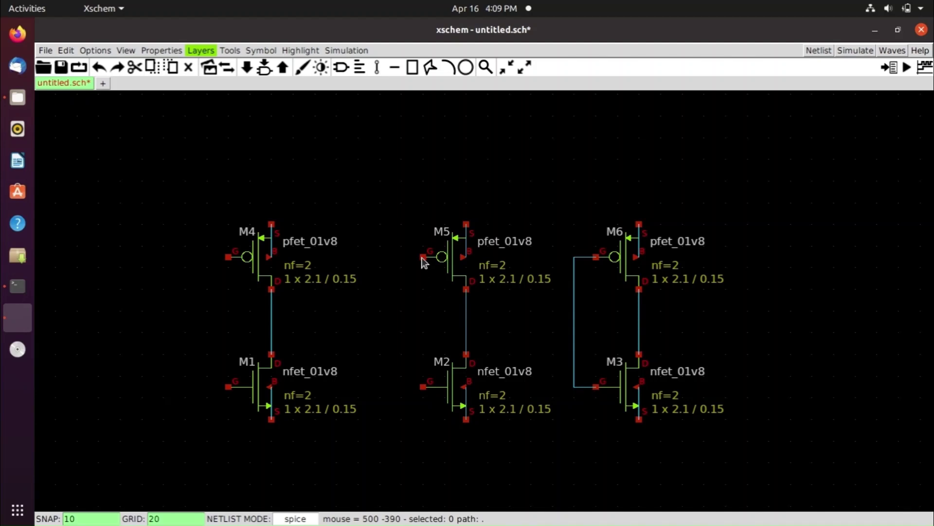
key(w)
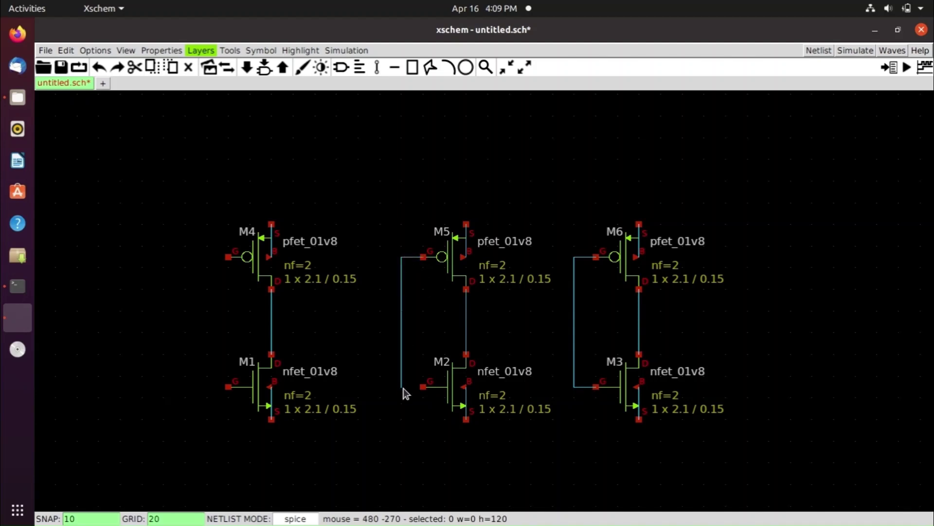
click(402, 388)
click(423, 387)
key(w)
click(207, 257)
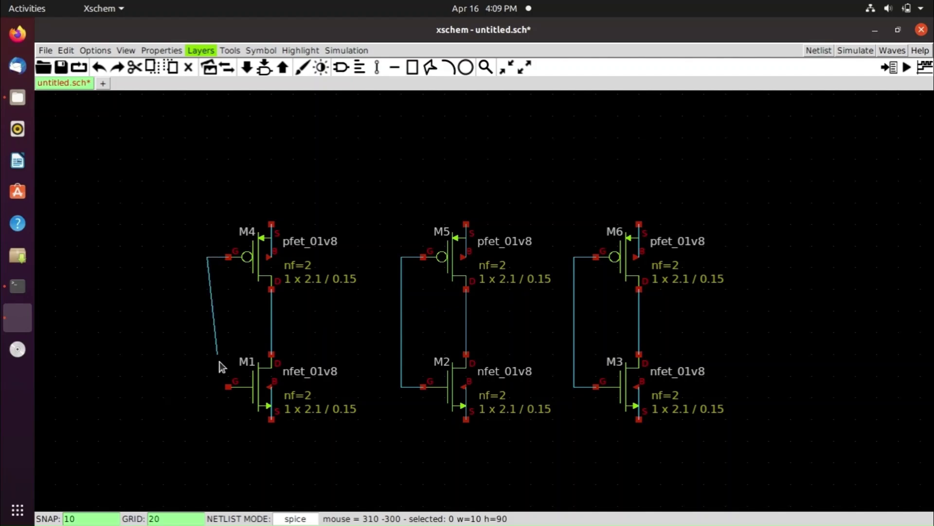
click(207, 388)
click(228, 387)
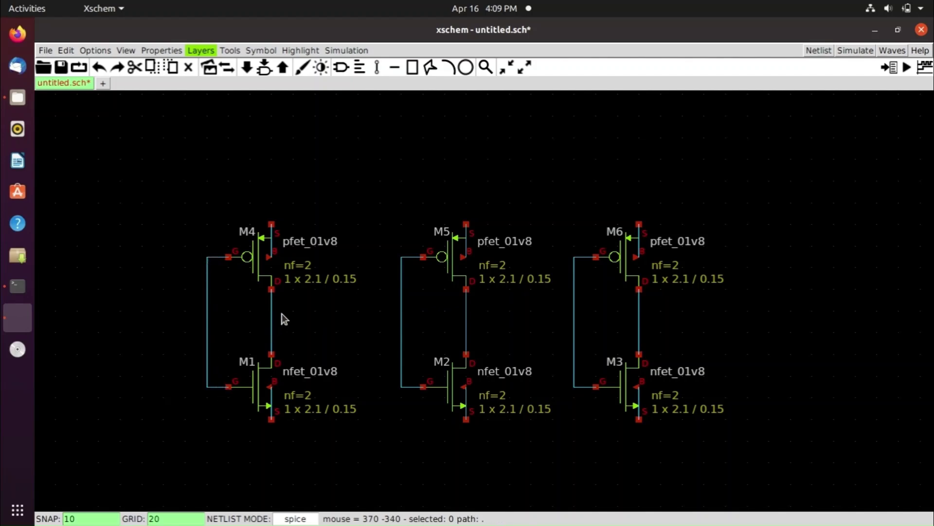
Step: Wire each stage's output to the next stage's gates, extending the third output rightward
key(w)
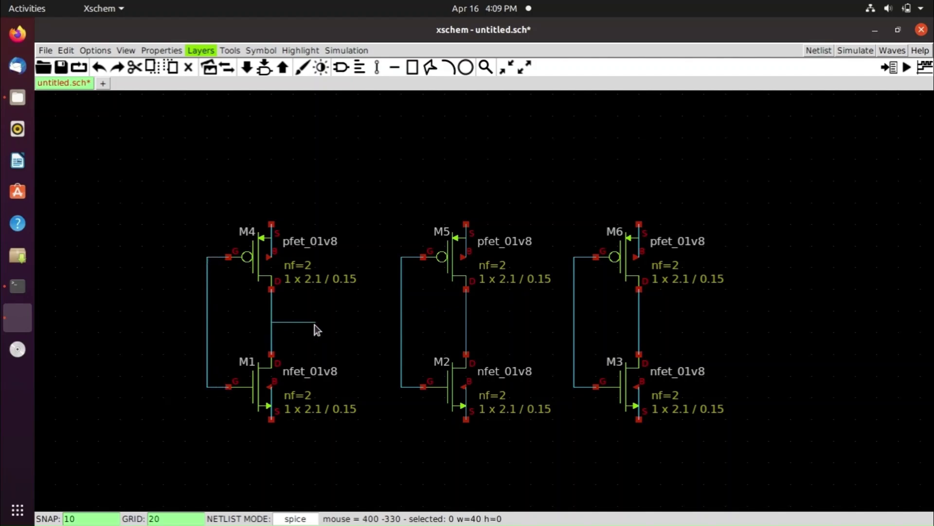
click(401, 325)
key(w)
click(573, 322)
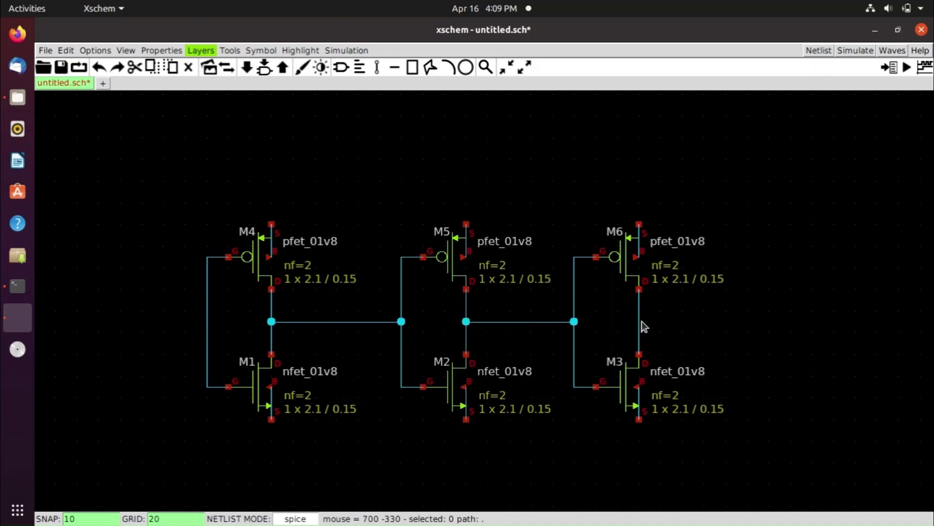
key(w)
click(828, 325)
Step: Draw the top supply rail joining the pfet sources, with a short stub above
key(w)
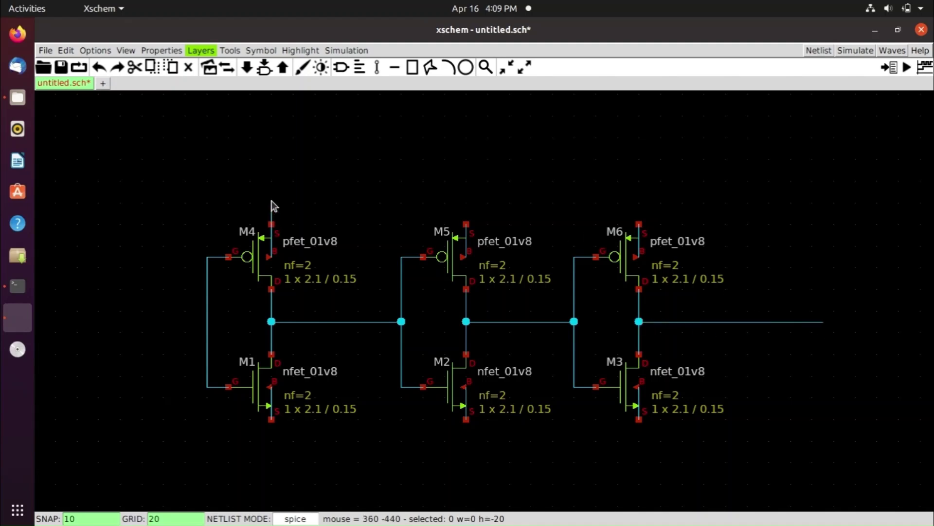
click(639, 202)
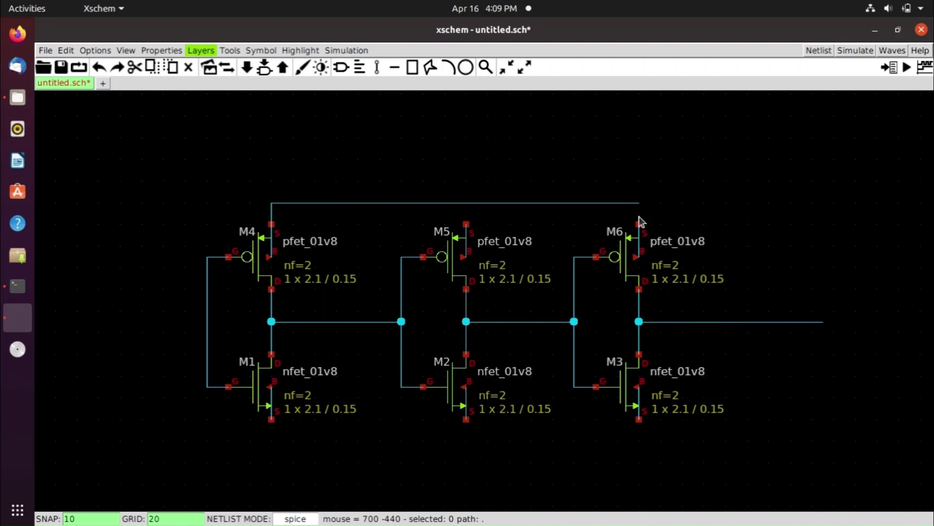
click(639, 224)
key(w)
click(466, 202)
key(w)
click(467, 181)
Step: Draw the bottom rail joining the nfet sources of M1, M2 and M3
key(w)
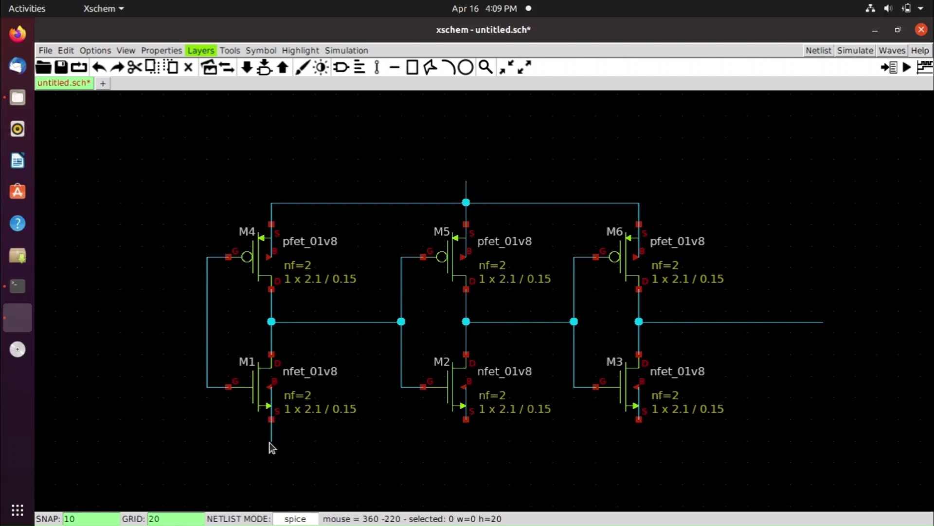
click(640, 440)
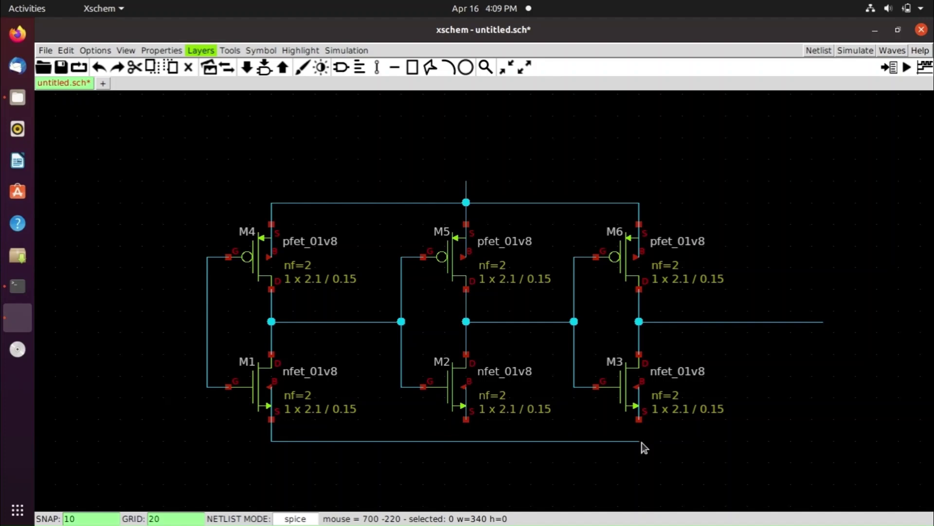
click(638, 420)
key(w)
click(466, 441)
Step: Add a short ground stub below the bottom rail
key(ctrl+z)
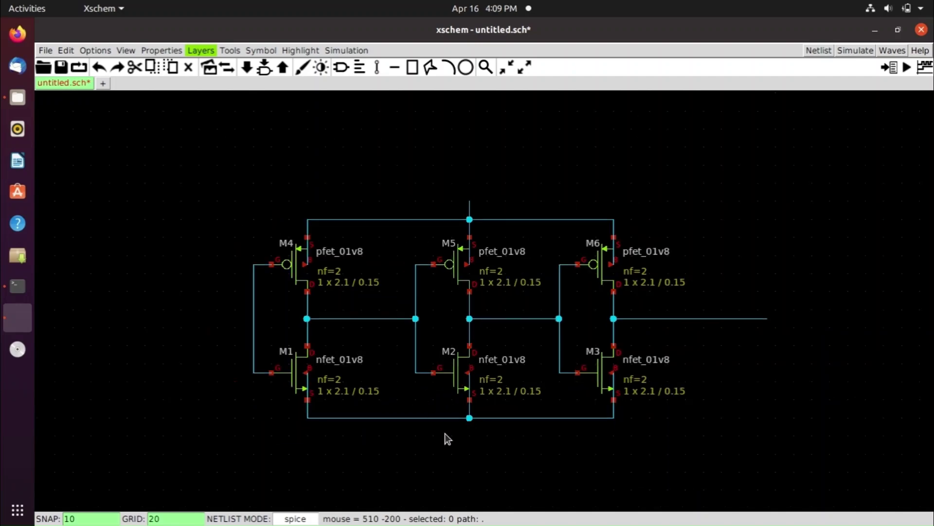
key(w)
click(468, 439)
Step: Route a feedback wire from the third output under the circuit into the first stage gates
key(w)
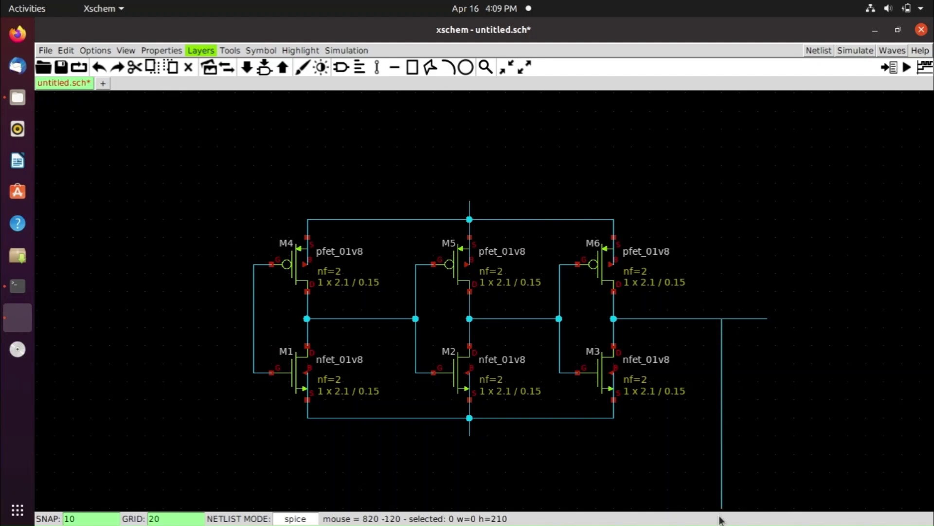
click(721, 472)
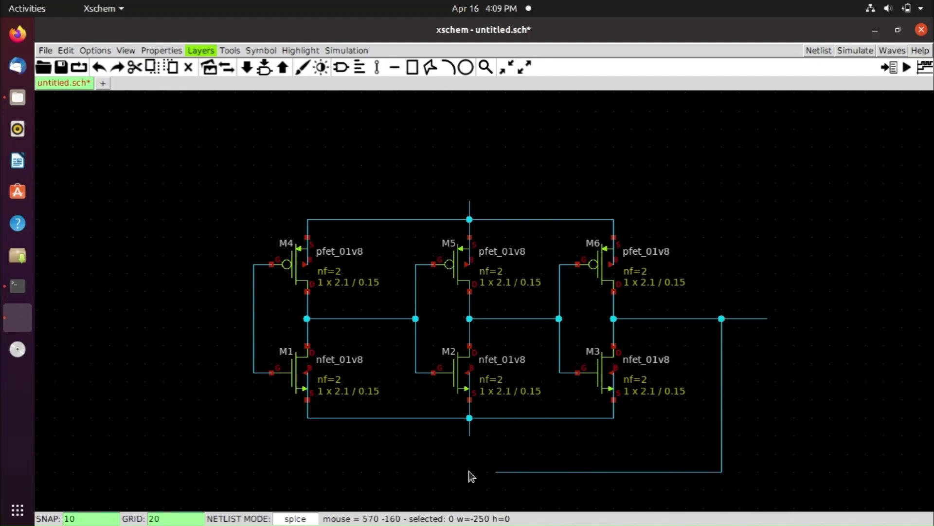
click(208, 470)
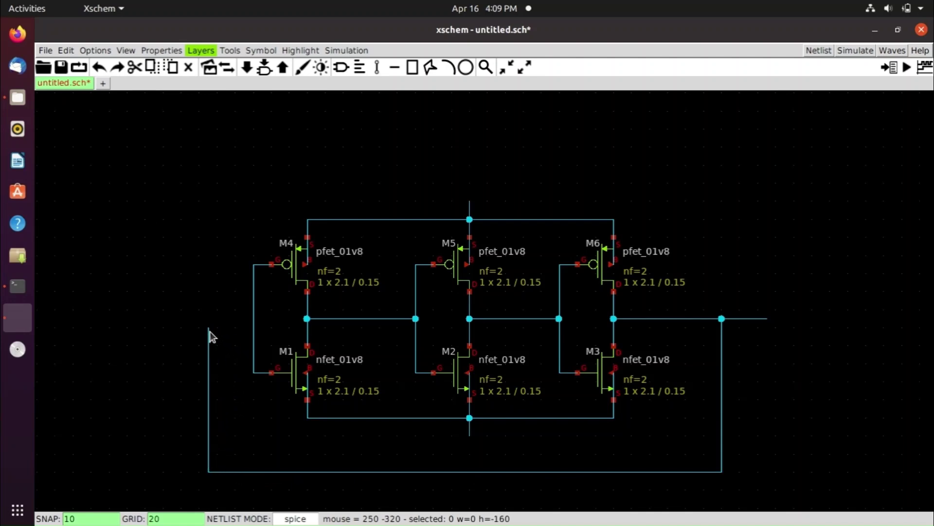
click(254, 318)
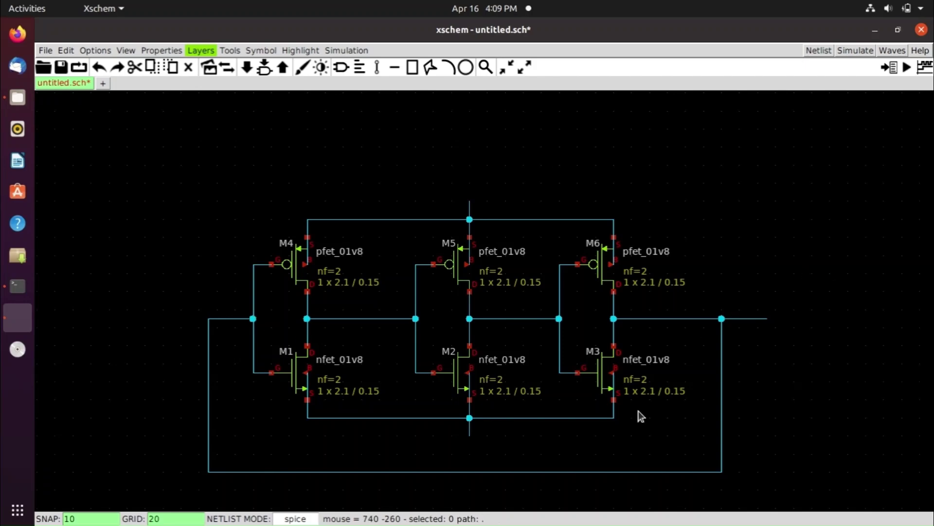
middle_drag(701, 445, 741, 394)
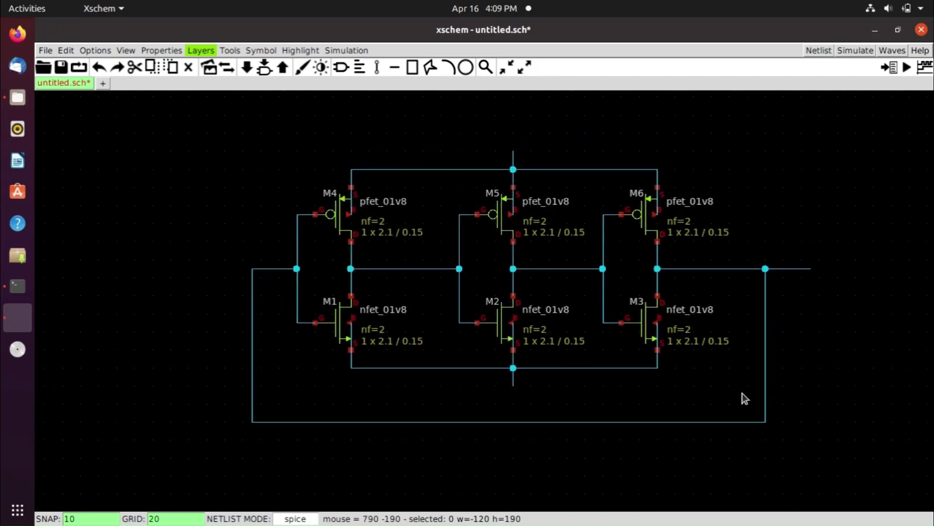
Step: Place gnd.sym from xschem_library/devices on the bottom rail under M2
key(Insert)
click(768, 243)
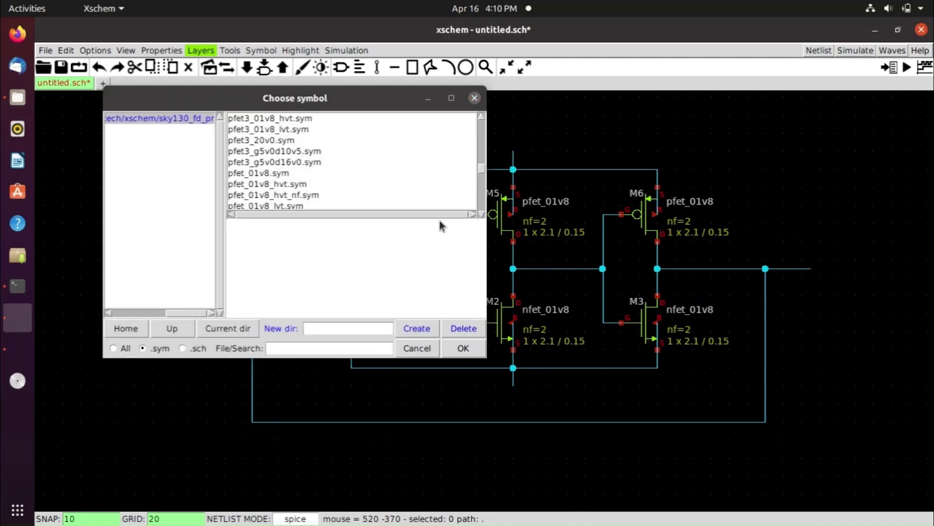
click(172, 328)
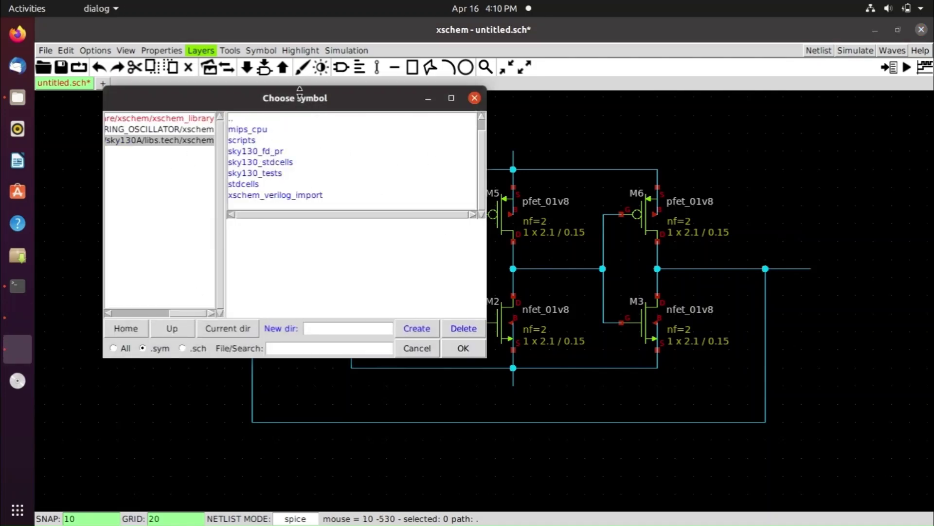
click(204, 119)
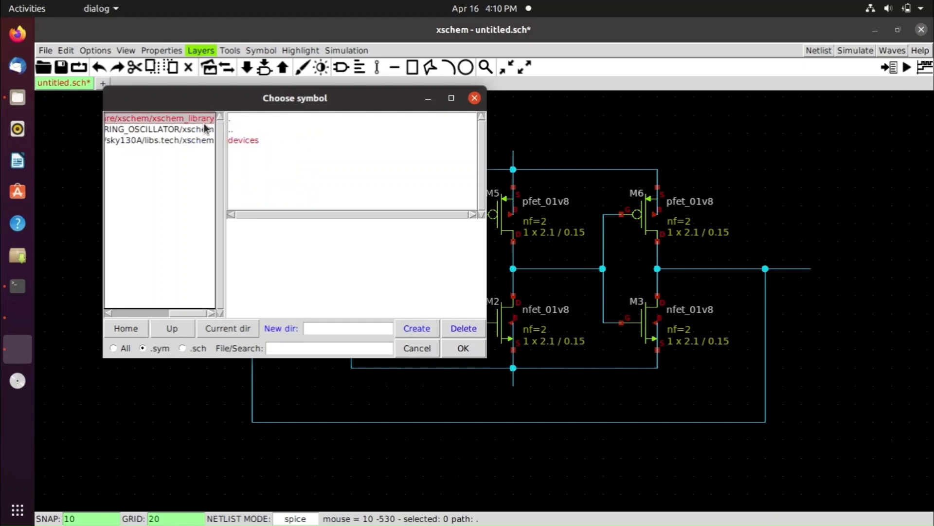
click(245, 141)
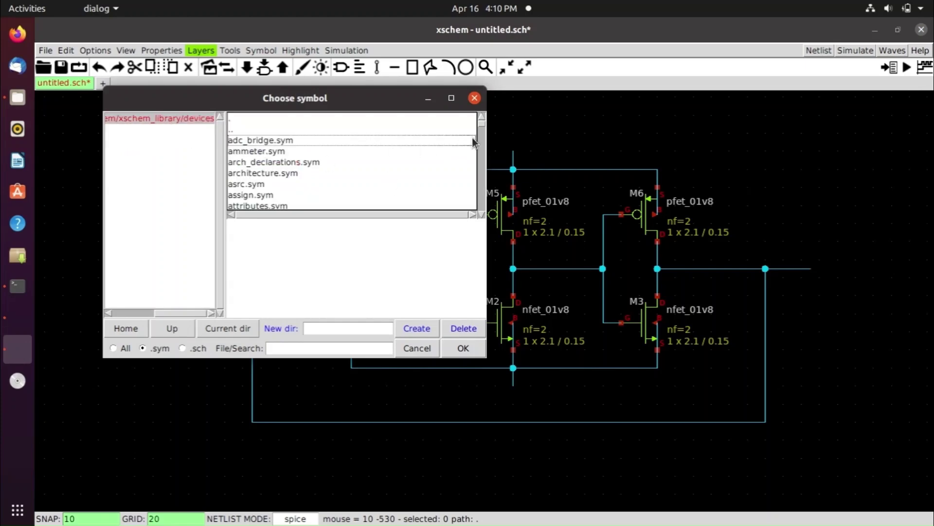
drag(482, 124, 483, 145)
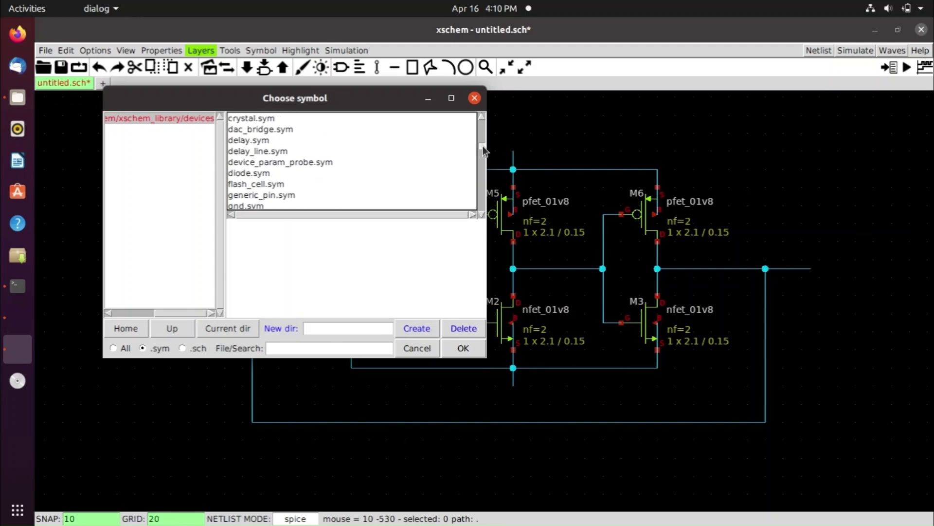
click(324, 203)
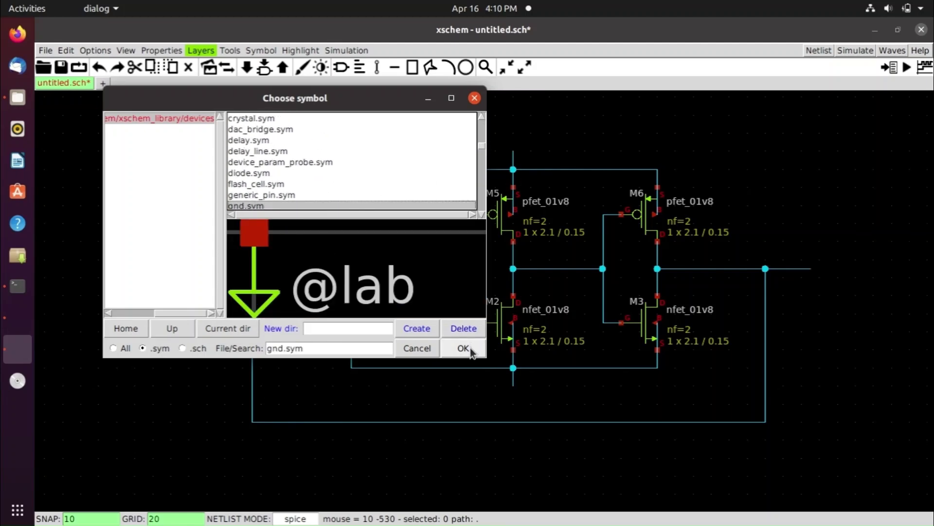
click(481, 214)
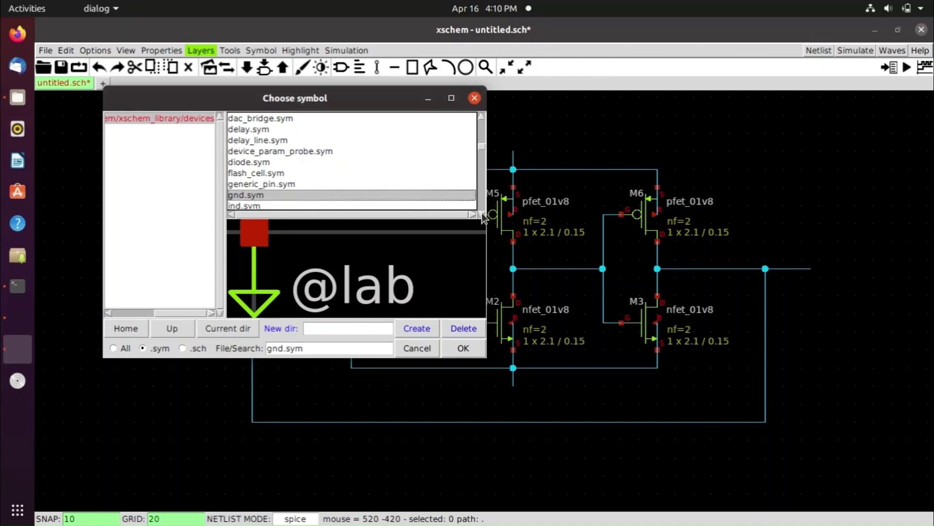
click(468, 348)
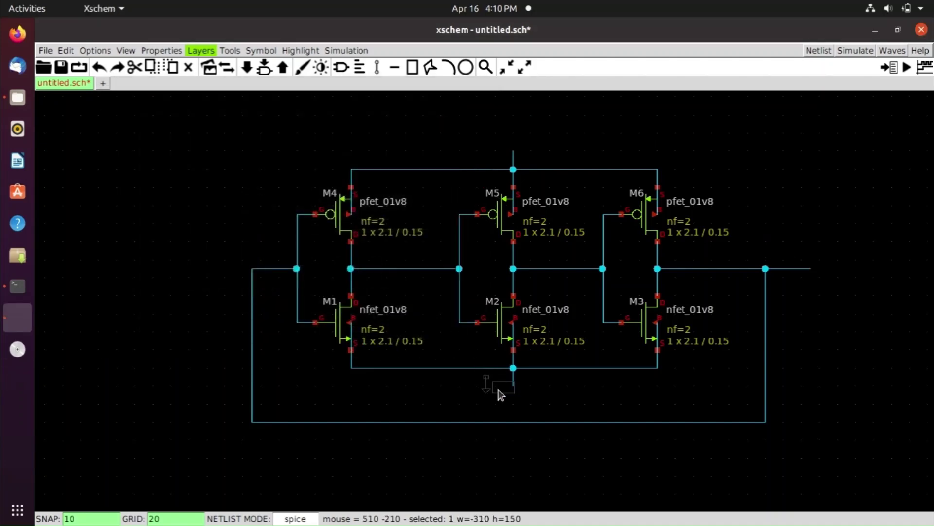
click(510, 387)
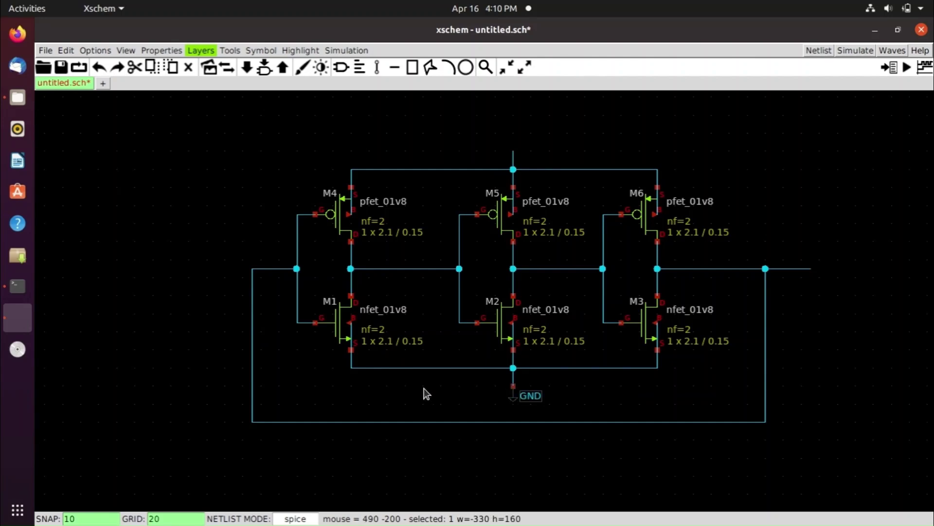
click(394, 386)
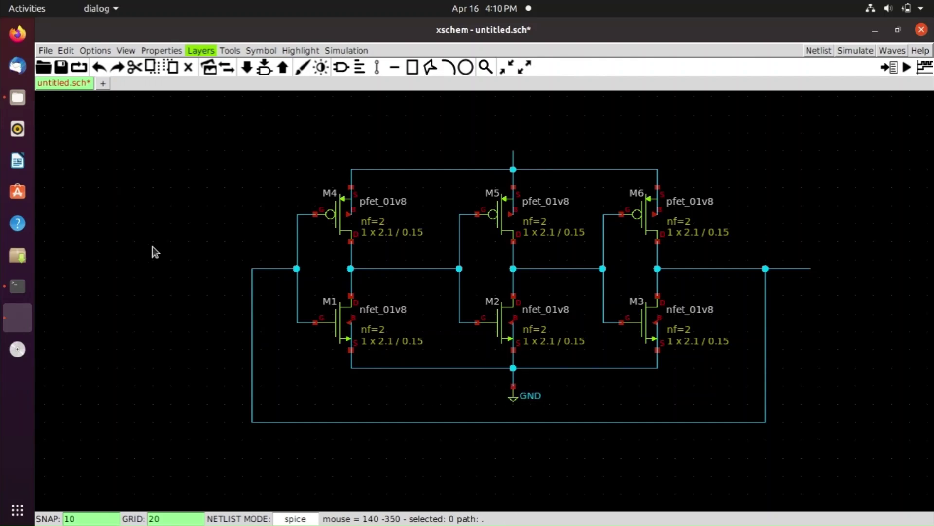
Step: Place vdd.sym on the top rail above M5
key(Insert)
drag(486, 145, 487, 209)
click(239, 121)
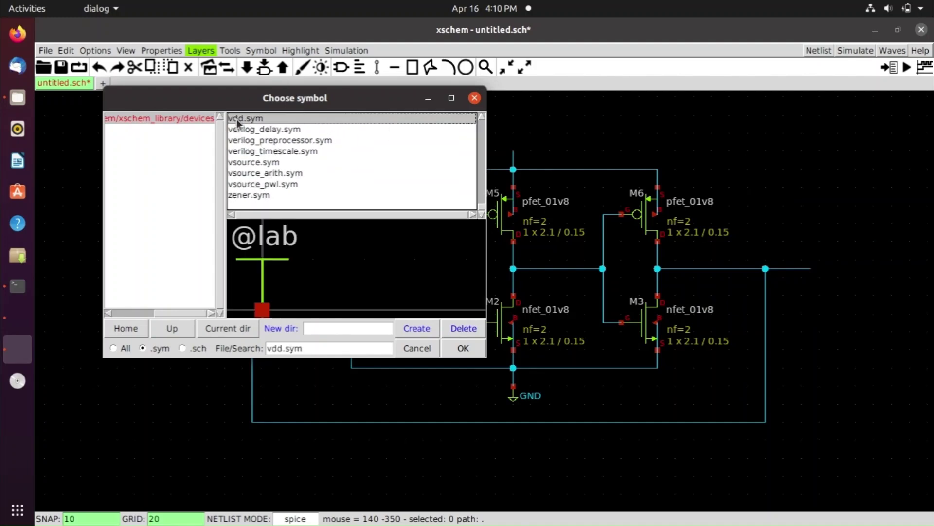
click(461, 348)
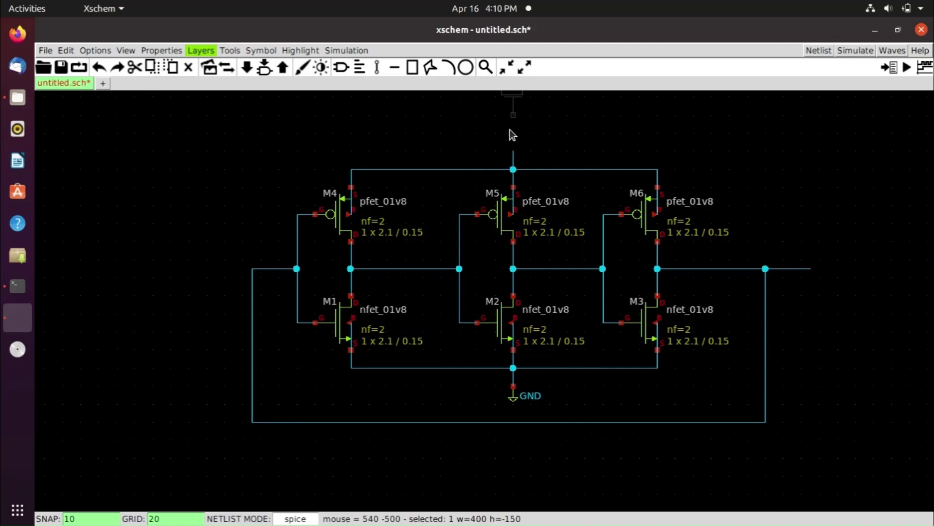
click(513, 156)
key(q)
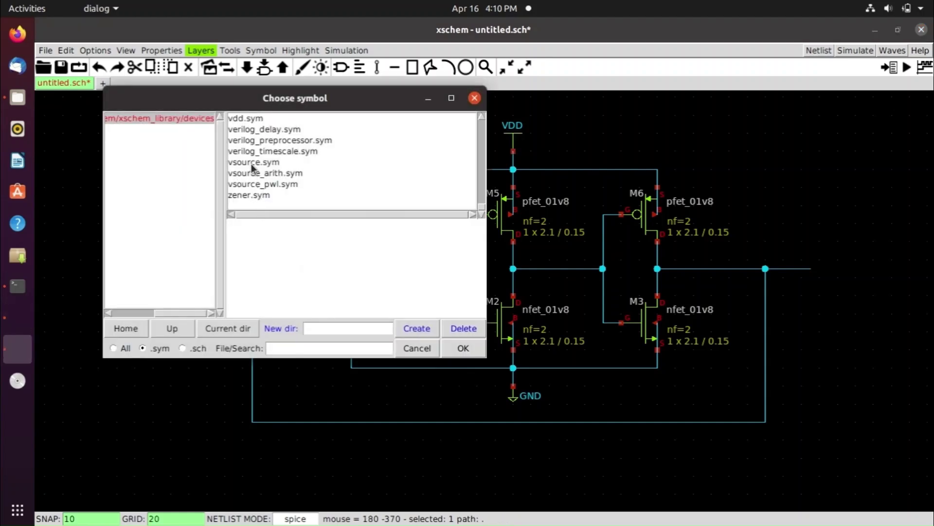
Step: Place a vsource.sym voltage source left of the ring, with GND and VDD copies on its terminals
click(252, 163)
click(463, 348)
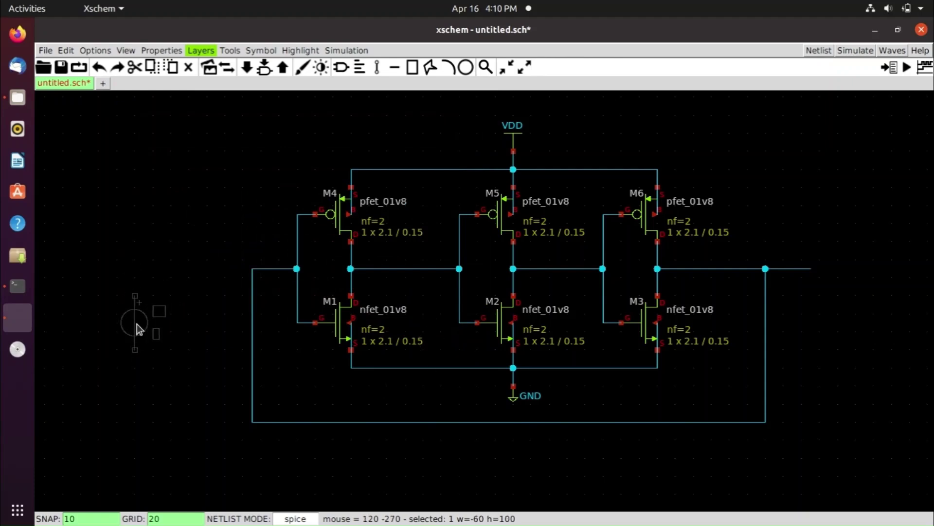
click(137, 323)
click(519, 397)
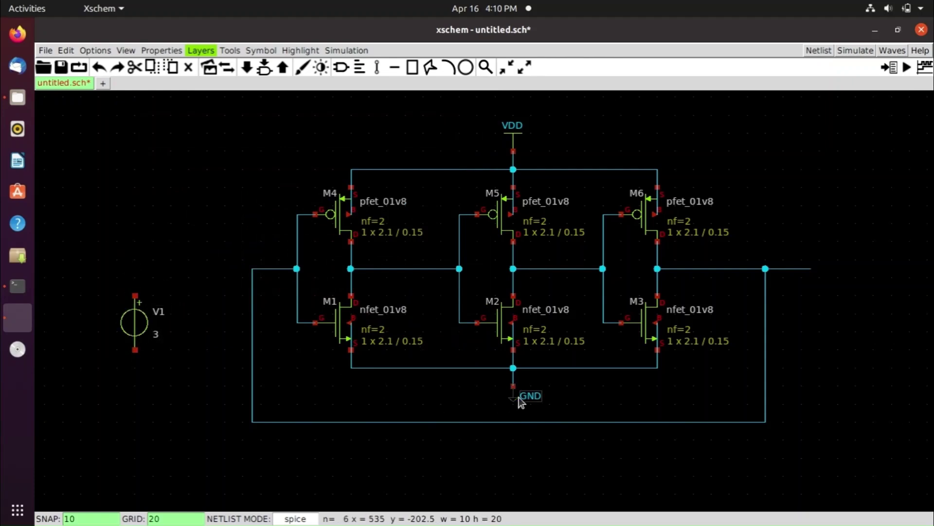
key(c)
click(141, 360)
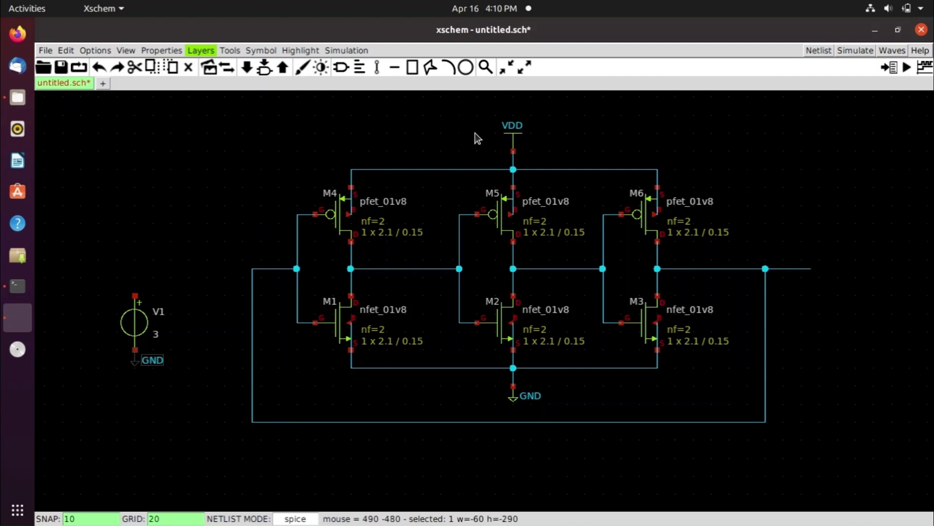
click(511, 131)
key(c)
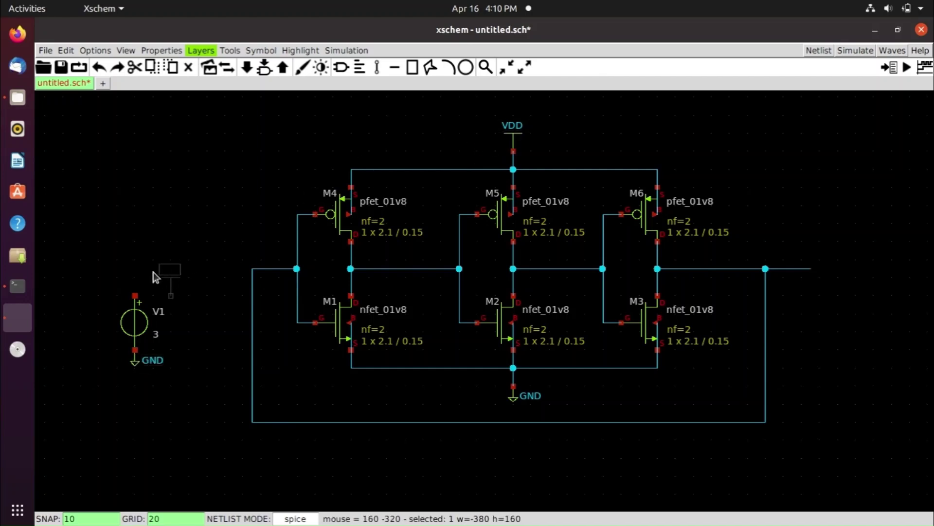
click(135, 277)
Step: Set voltage source V1's value to 1.8
click(145, 320)
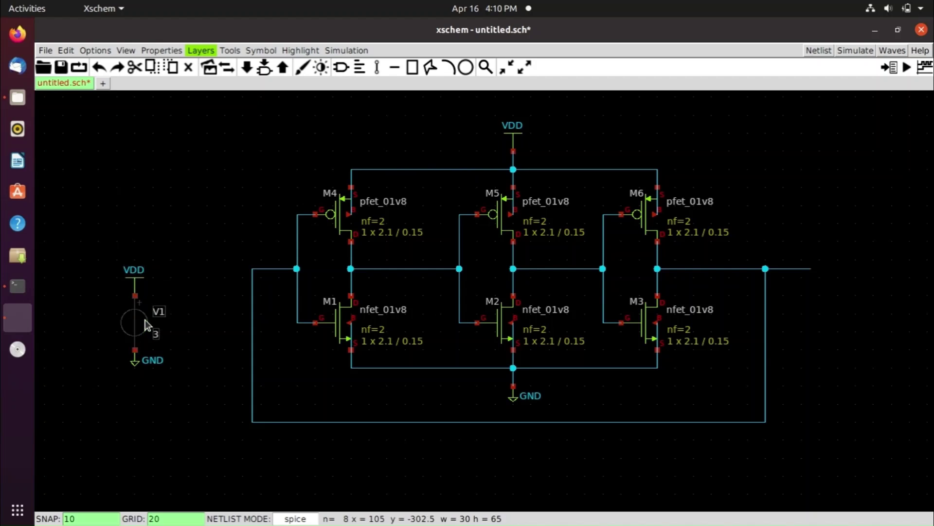
key(q)
click(248, 393)
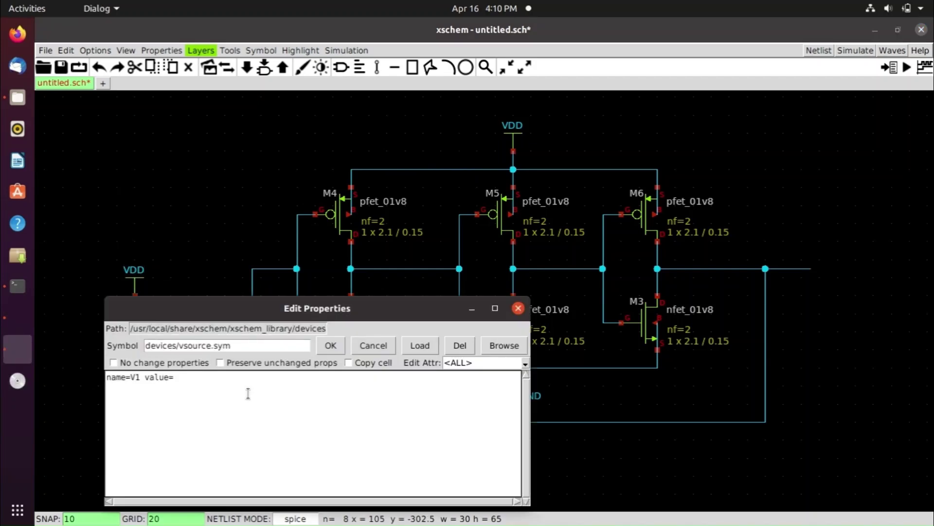
text(1.8)
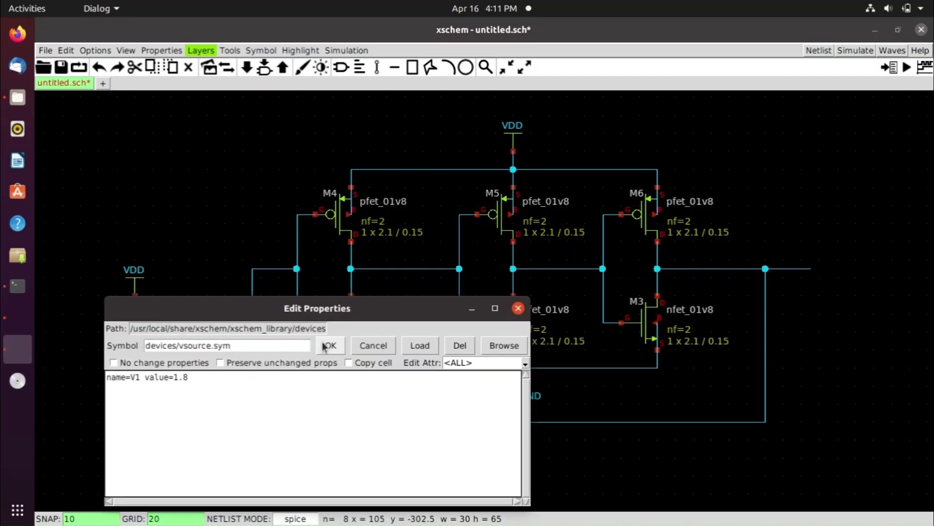
click(330, 345)
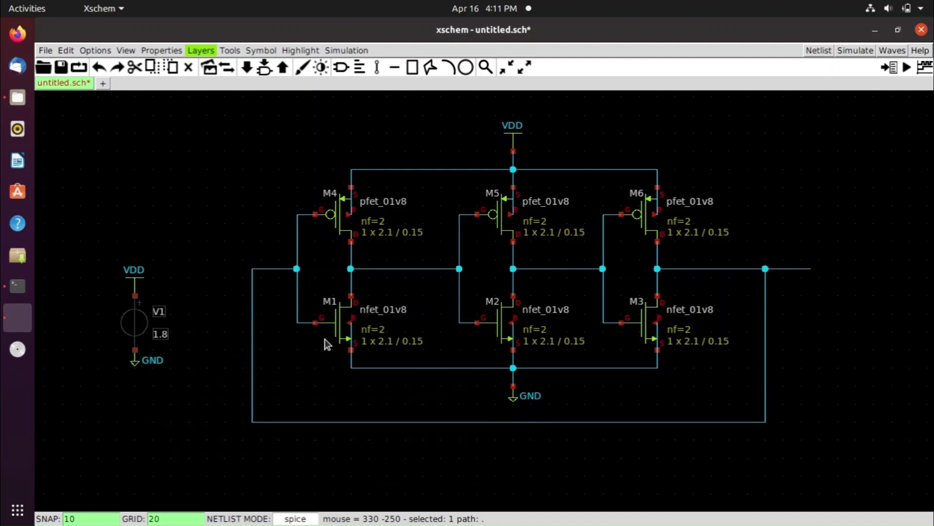
click(746, 197)
key(Insert)
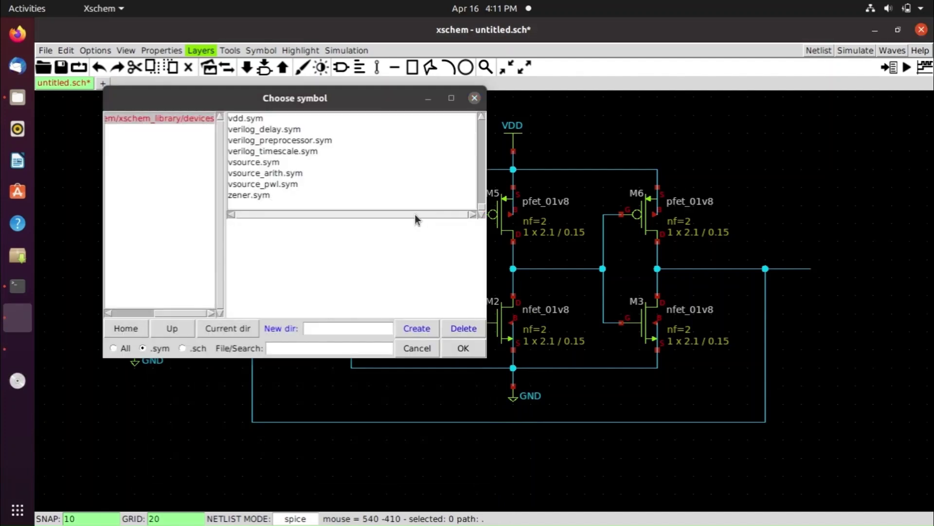
Step: Place an opin.sym pin at the output wire's end, relabel it from xxx to out, and fit the view
drag(482, 209, 479, 176)
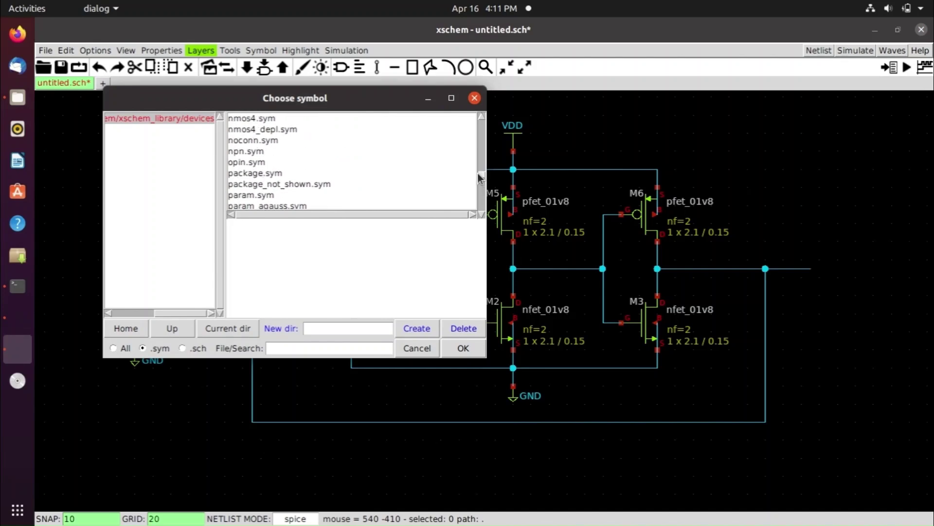
click(260, 162)
click(463, 348)
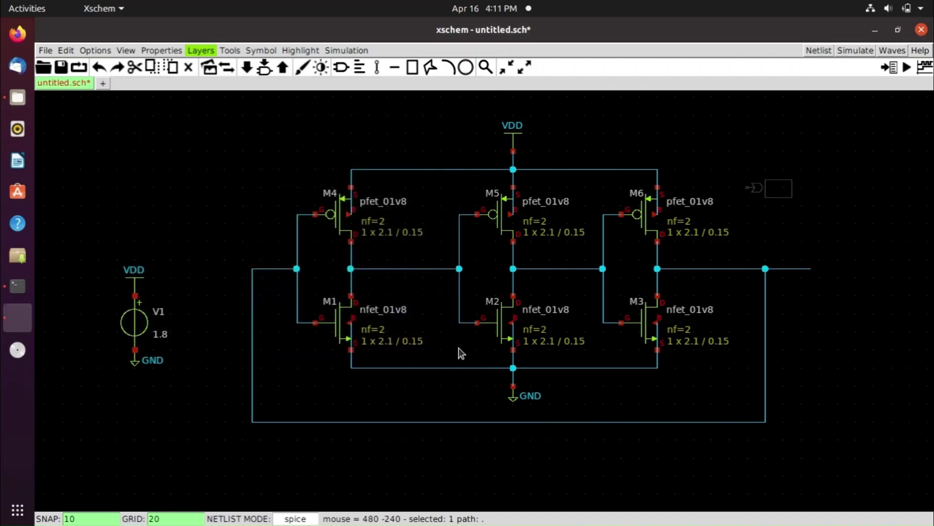
click(812, 269)
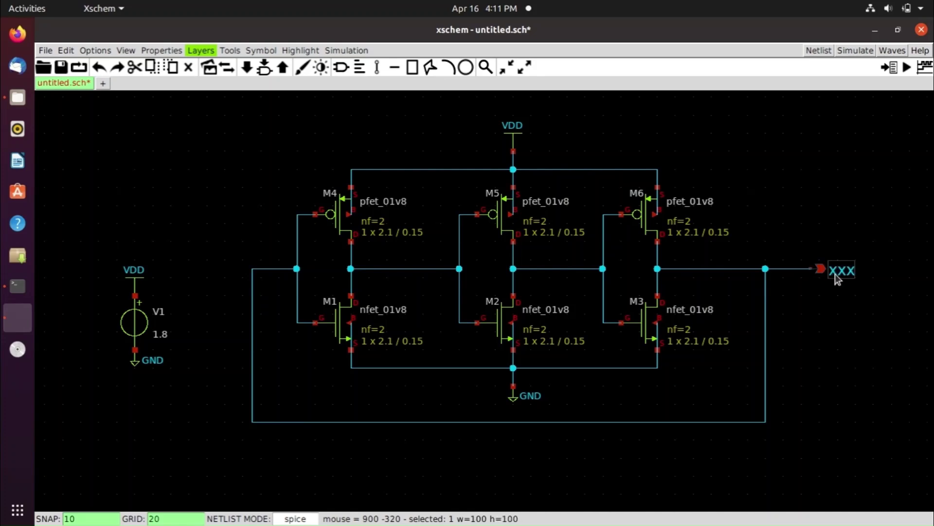
key(q)
click(742, 329)
key(BackSpace)
key(BackSpace)
key(BackSpace)
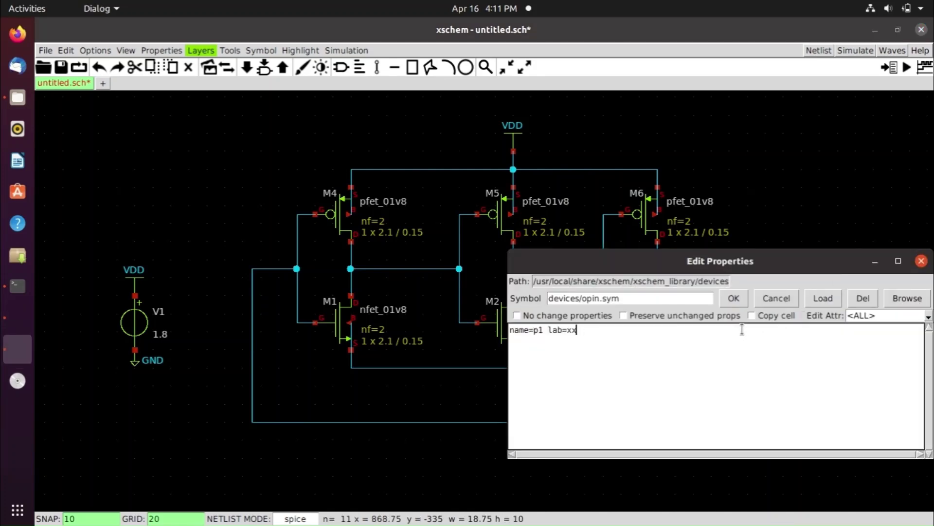
text(out)
click(734, 298)
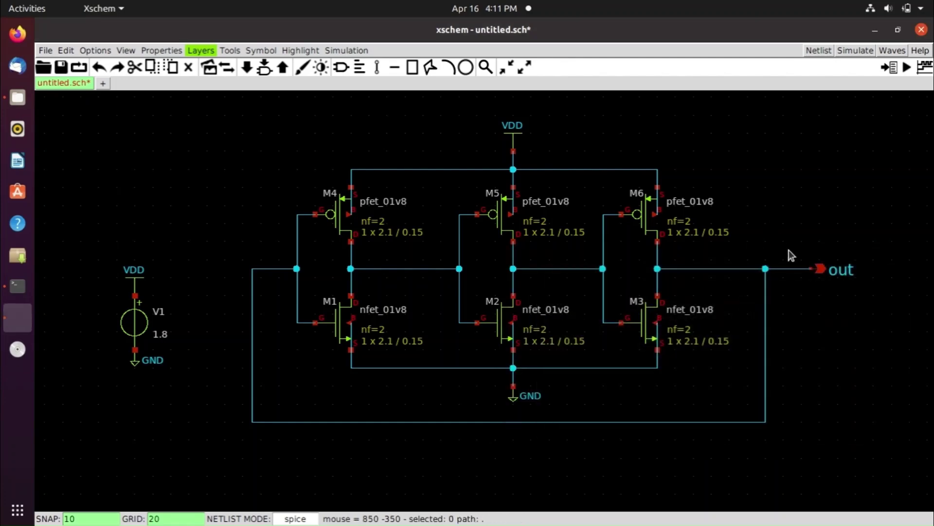
key(f)
key(ctrl+z)
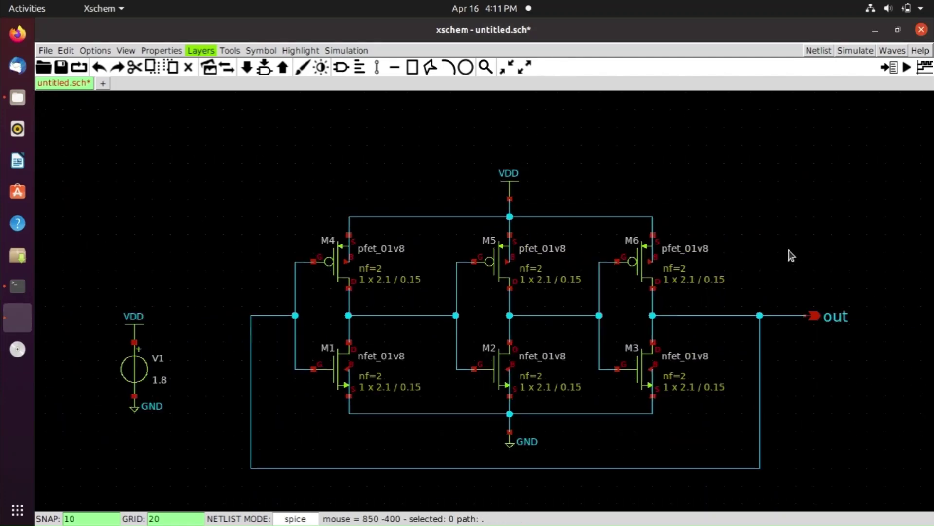
right_click(755, 219)
Step: Place a code_shown.sym code block above the circuit
click(734, 168)
key(Insert)
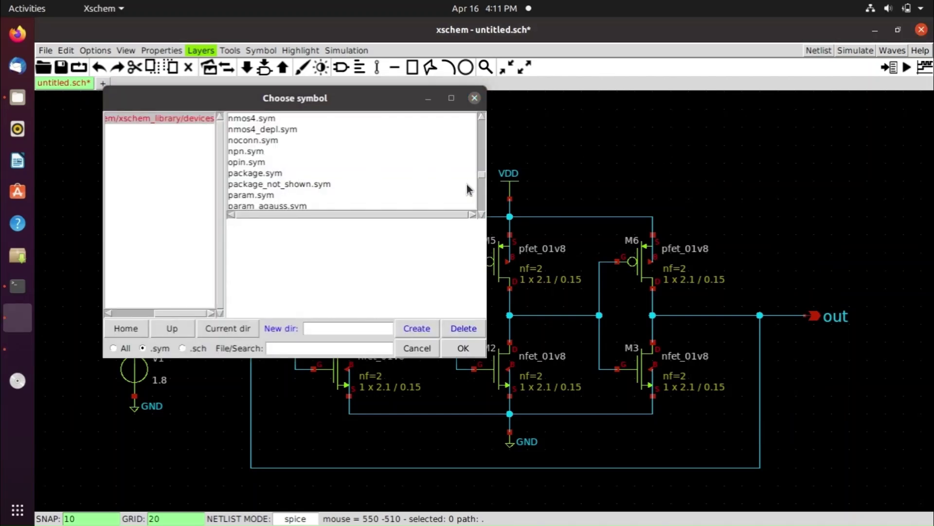
drag(483, 176, 483, 135)
click(267, 151)
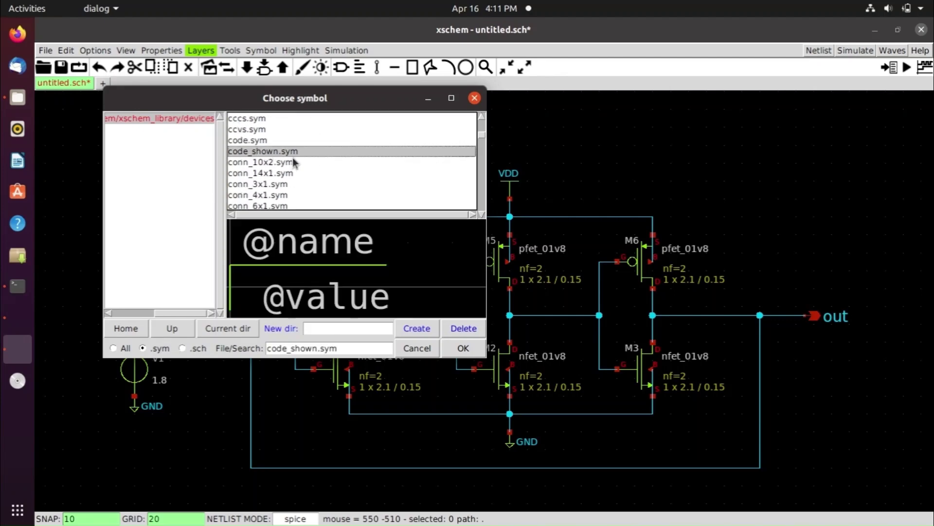
click(463, 347)
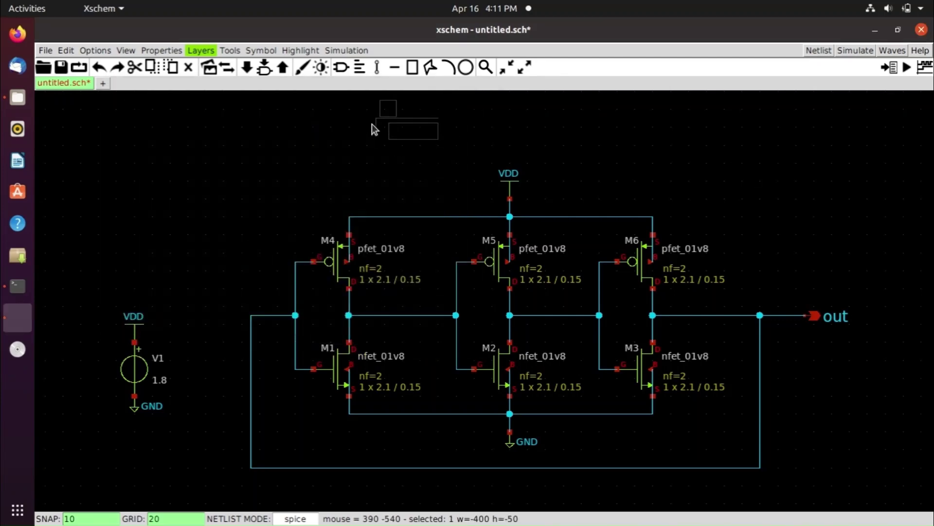
click(356, 130)
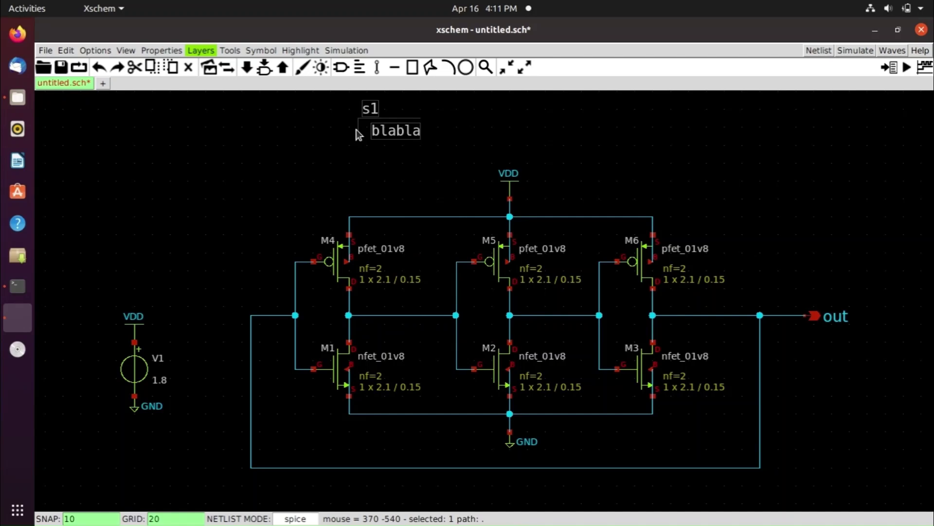
Step: Name the block Library with value .lib /usr/local/share/pdk/sky130A/libs.tech/ngspice/sky130.lib.spice tt
double_click(356, 131)
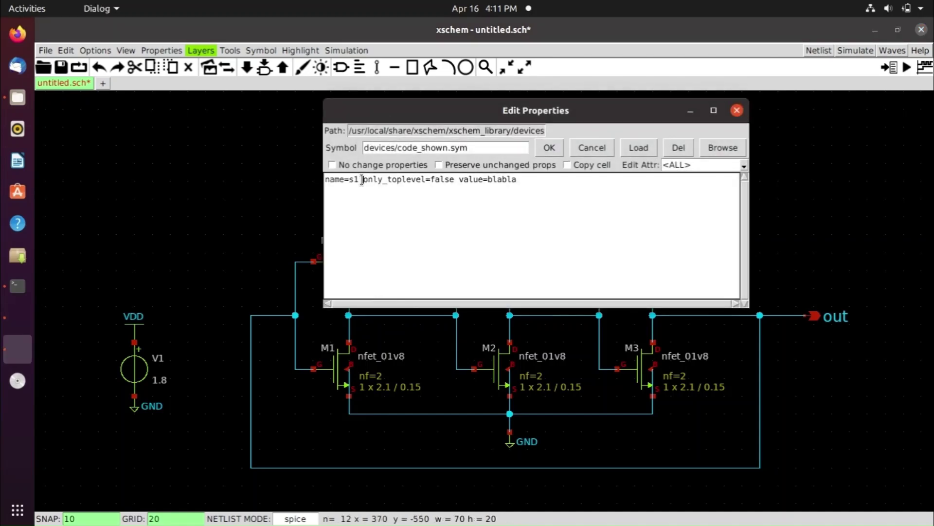
click(361, 180)
key(BackSpace)
key(BackSpace)
text(Library)
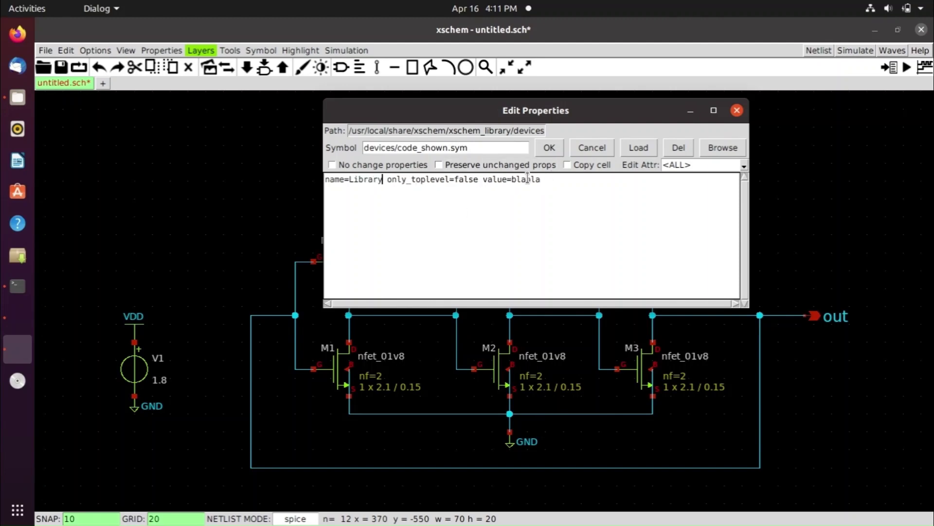
double_click(528, 178)
key(BackSpace)
text(.lib /usr/local/share)
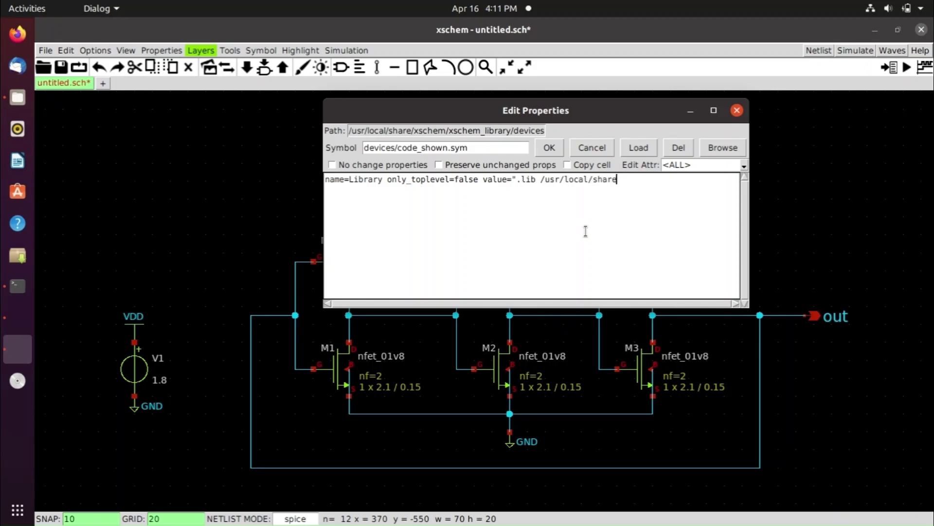
text(/pdk/sky130A/libs.t)
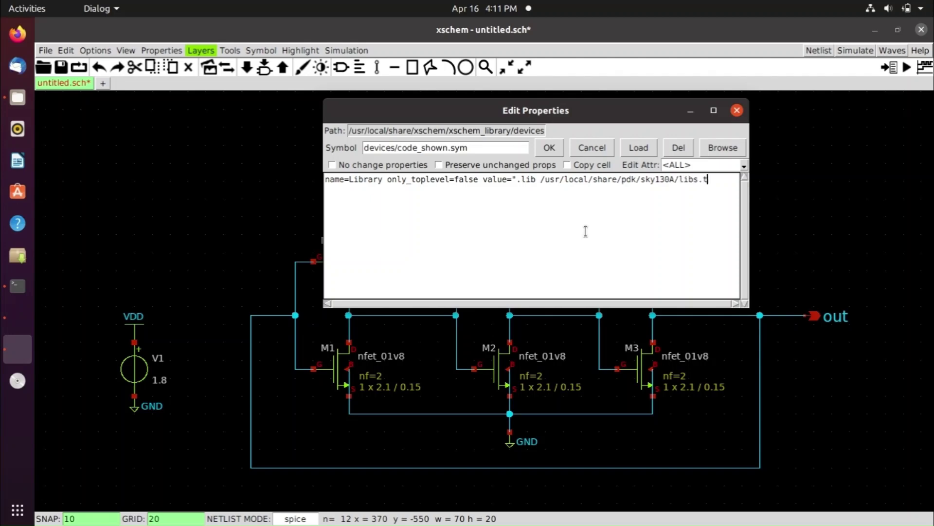
text(ech/ngsp)
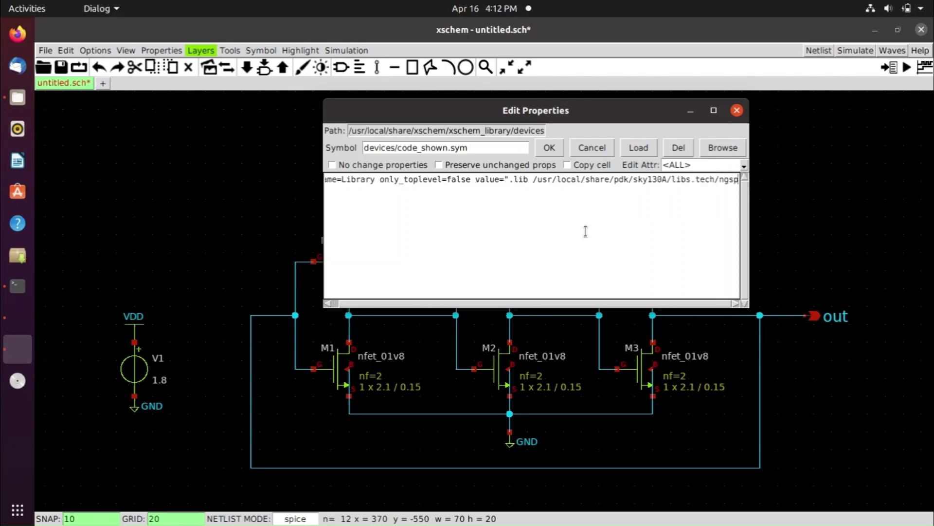
text(ice/sky130.)
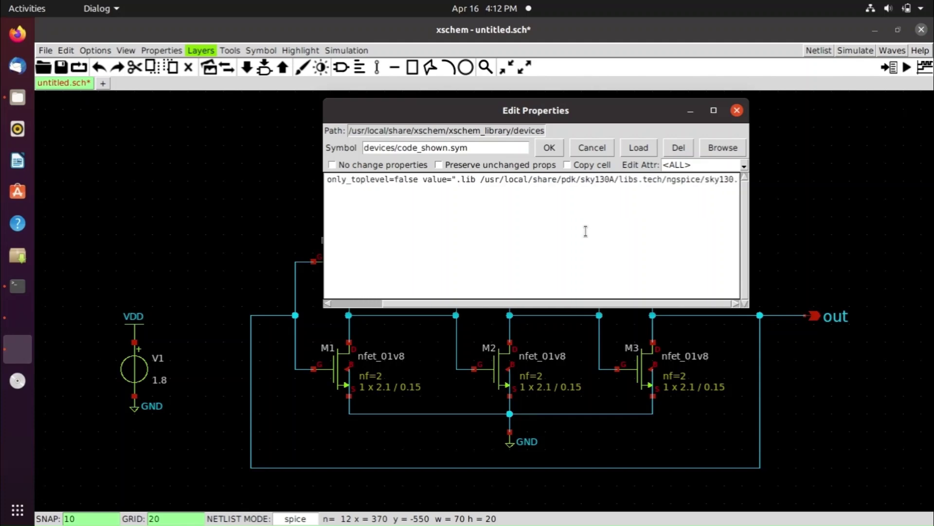
text(lib.spic)
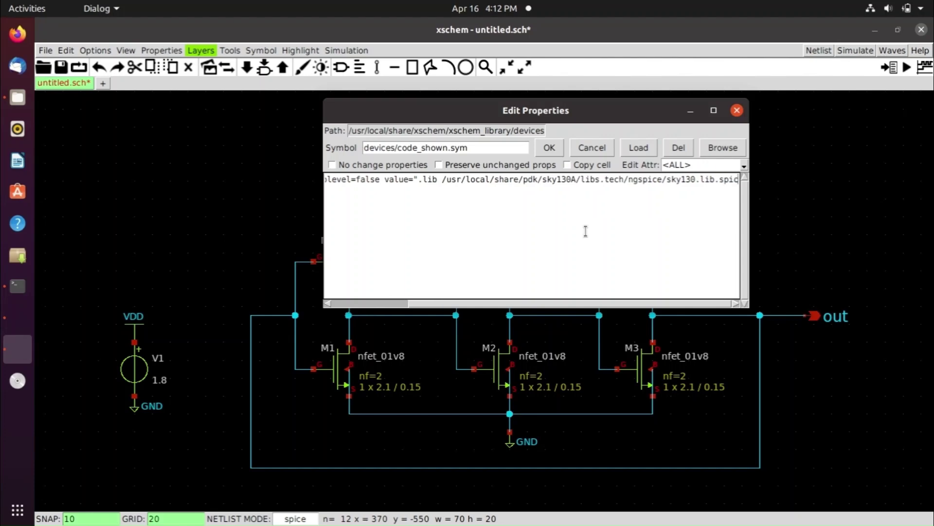
text(e tt")
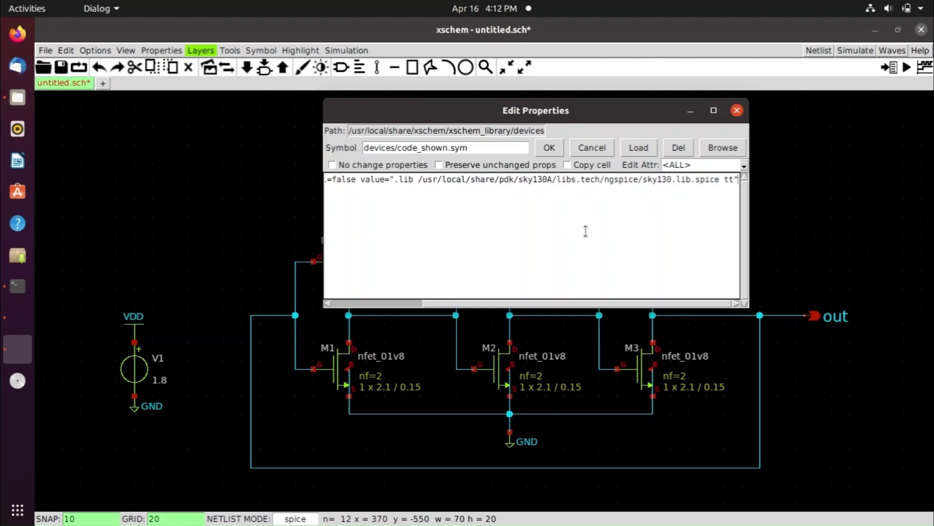
click(550, 147)
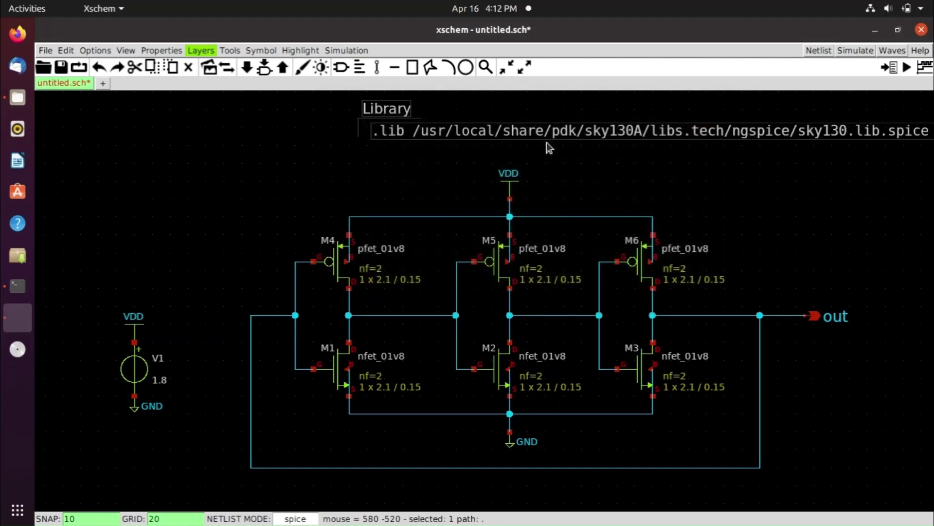
Step: Move the Library block further left above the circuit
click(555, 145)
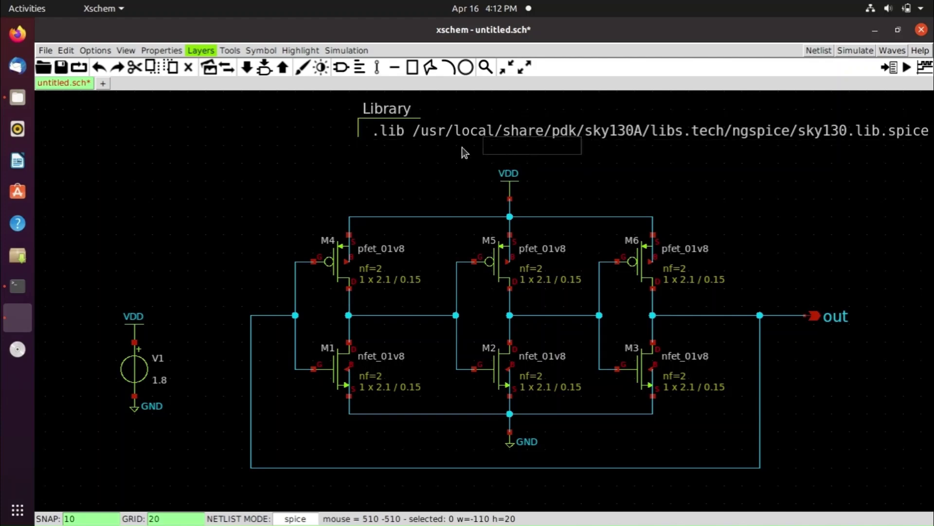
click(386, 126)
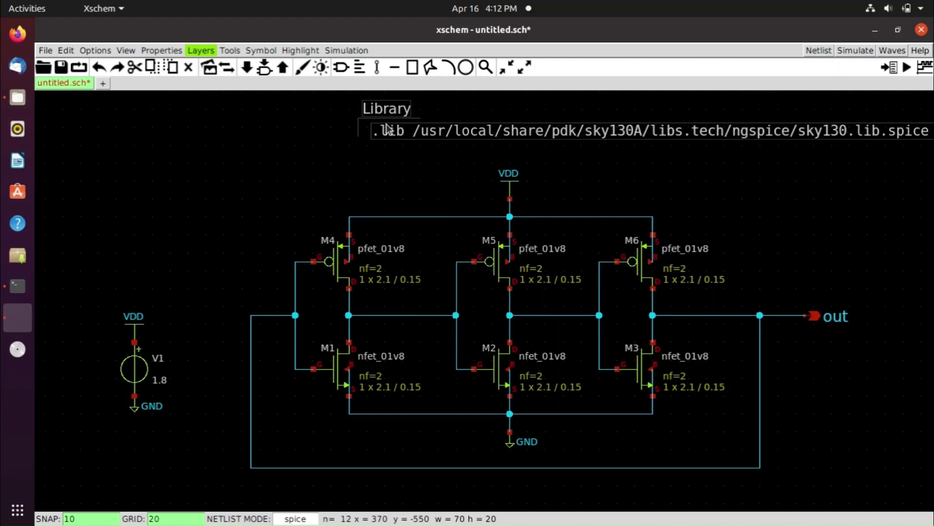
drag(387, 128, 285, 143)
click(245, 186)
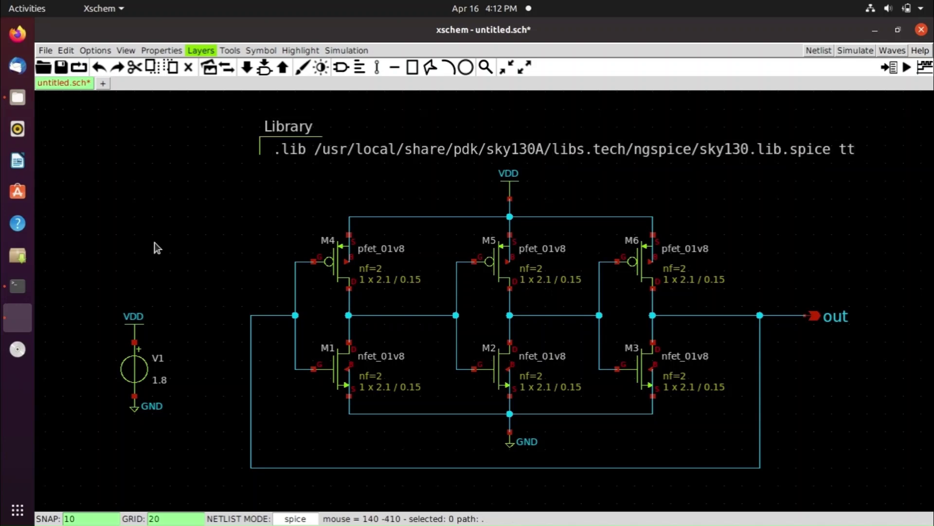
key(Insert)
Step: Place a second code_shown block left of the circuit and name it Spice
click(256, 154)
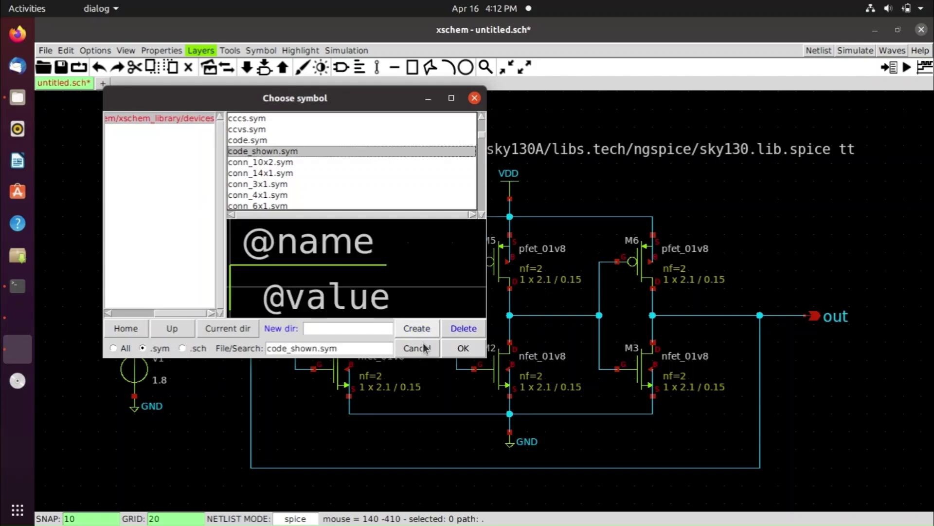
click(463, 347)
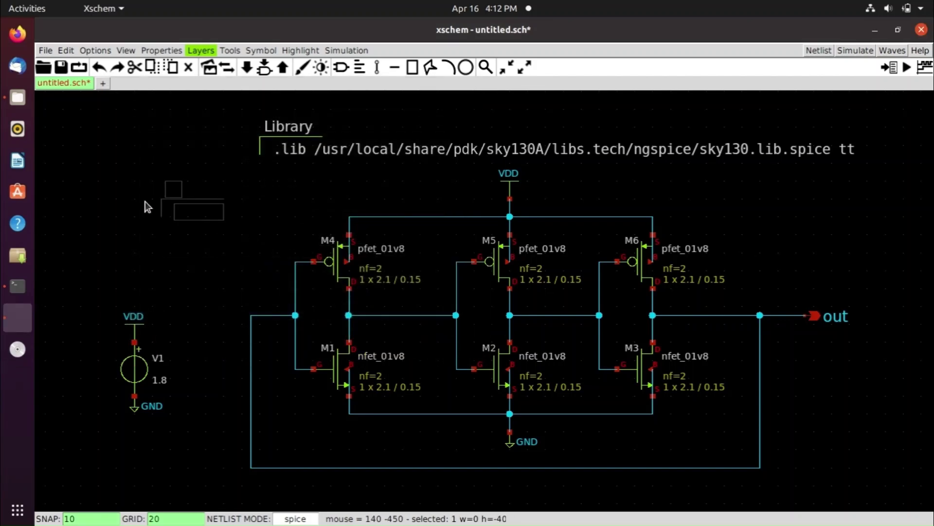
click(103, 209)
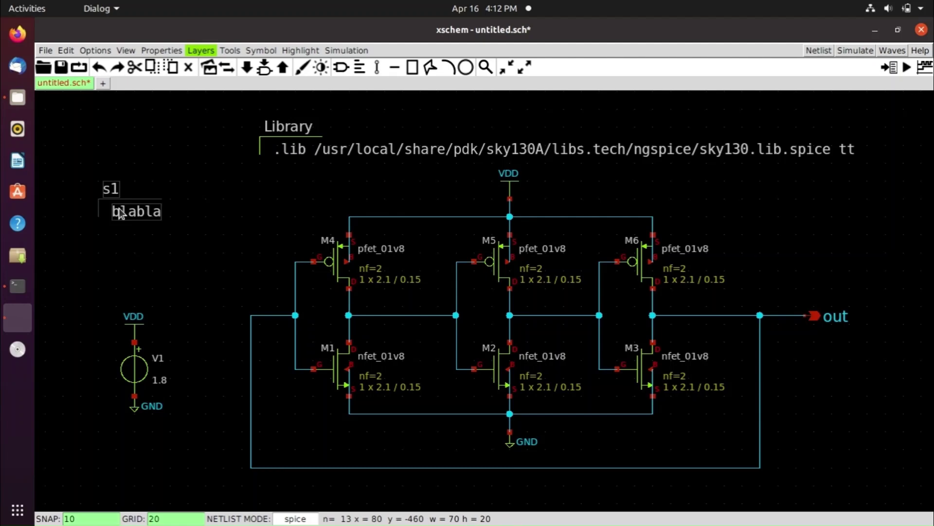
double_click(119, 213)
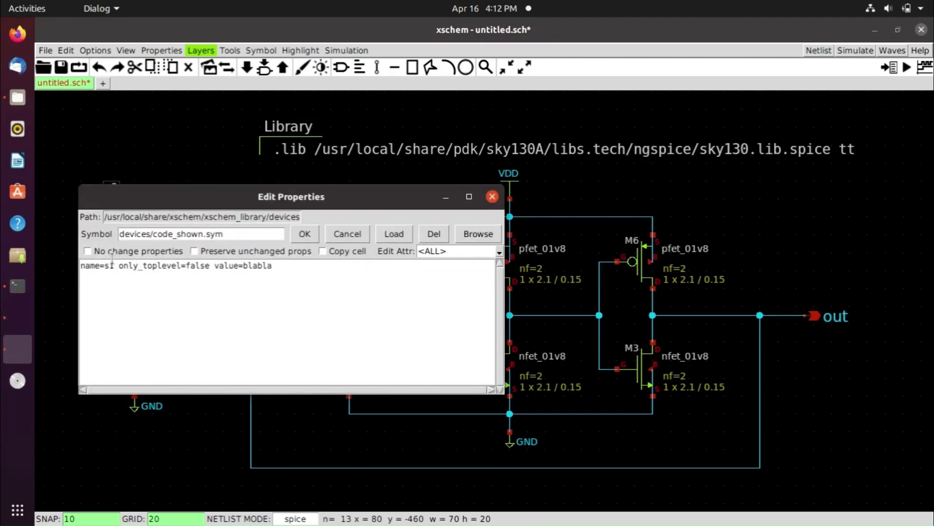
key(BackSpace)
key(BackSpace)
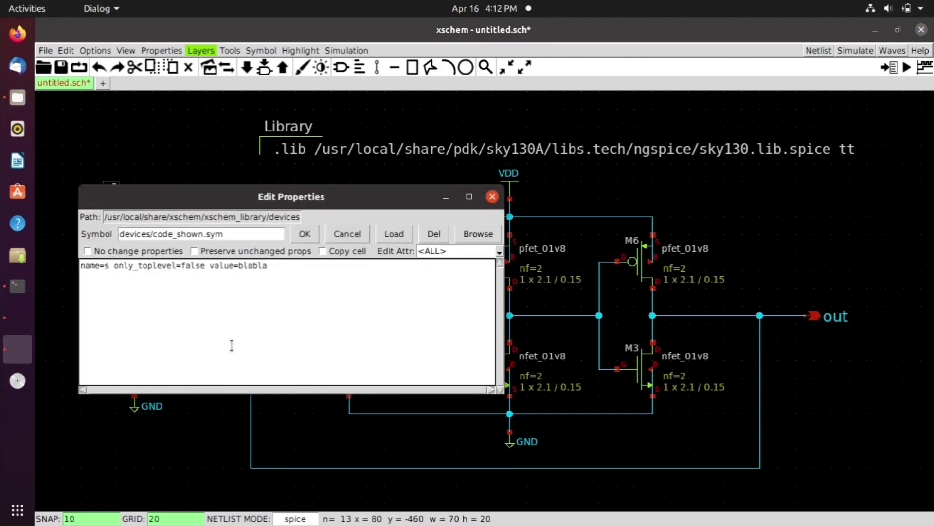
text(Spice)
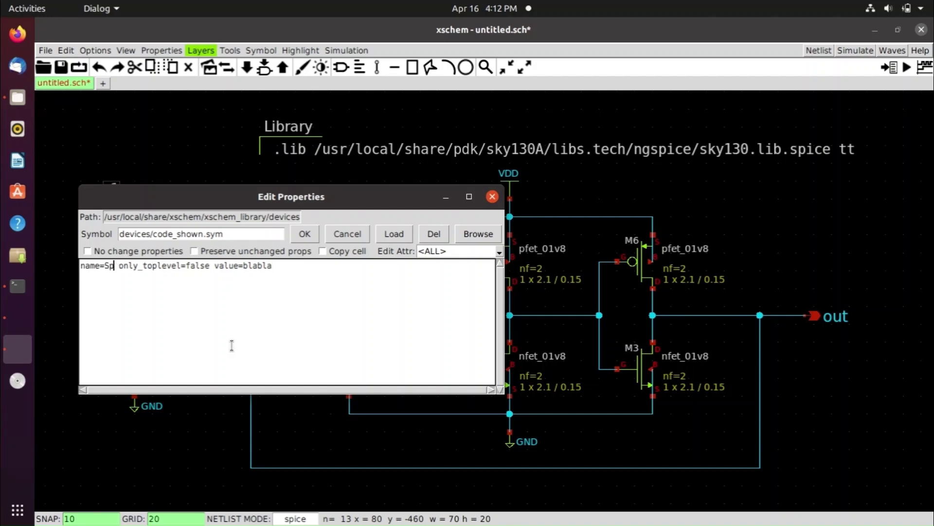
Step: Set its value to .control, save all, tran 0.01n 3n, plot out, .endc
double_click(276, 266)
key(BackSpace)
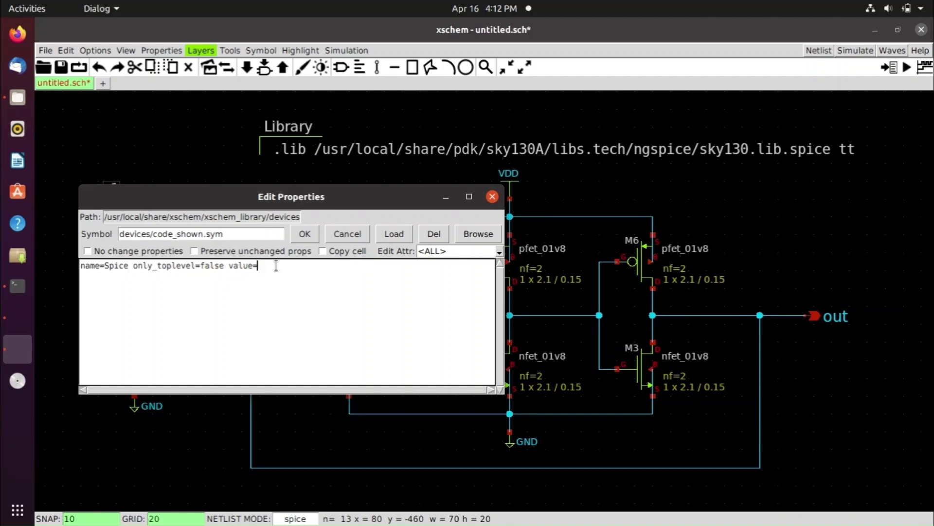
text(.control)
text(savev)
key(BackSpace)
text(all )
text(tran )
text(0.01)
text(n 3)
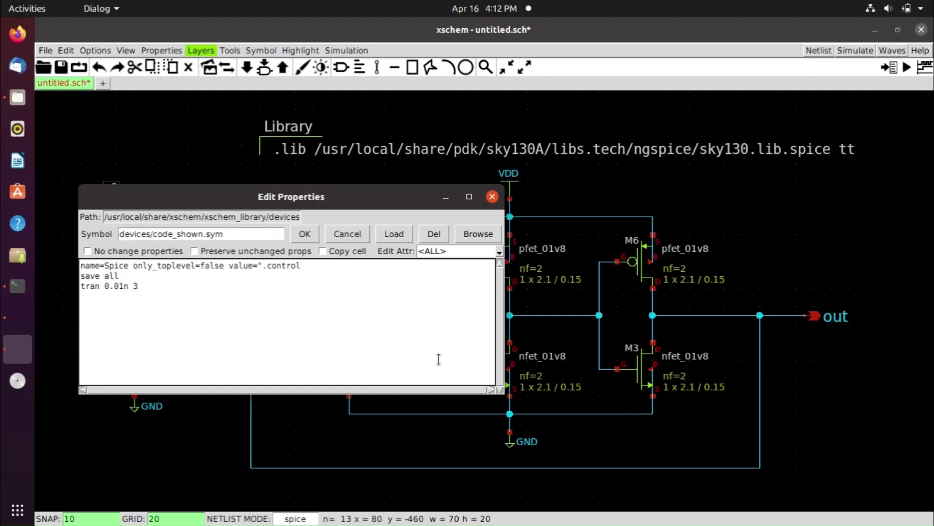
text(n)
key(Return)
text(plot out )
text(.end)
text(c)
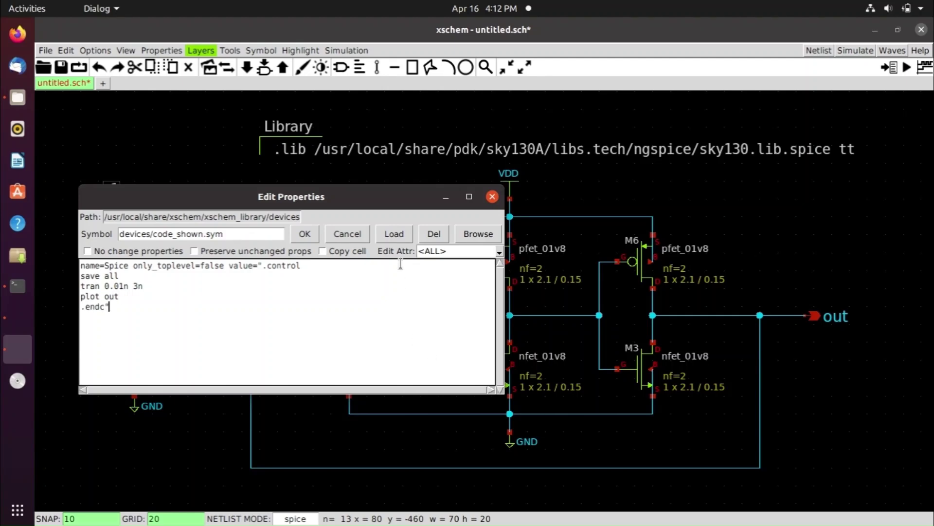
click(302, 234)
click(257, 249)
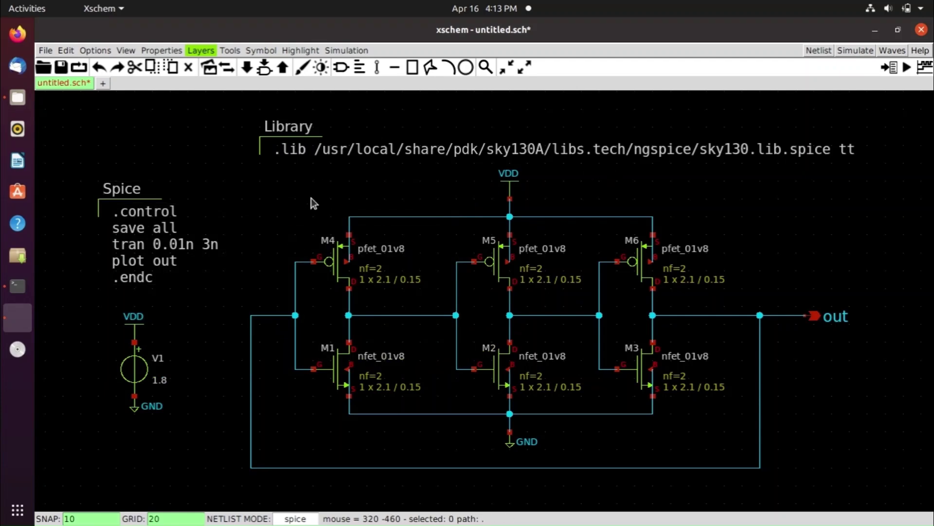
Step: Save the untitled schematic under the file name RING_OSCILLATOR
key(ctrl+s)
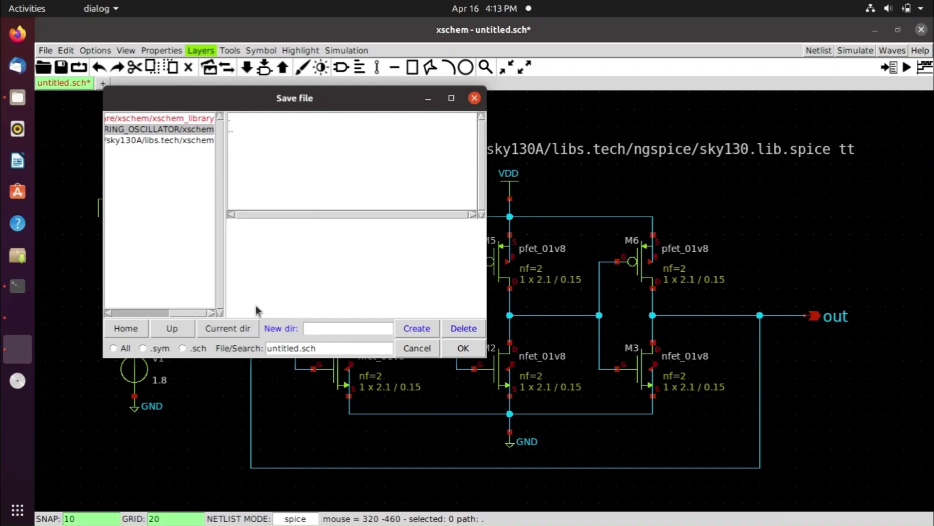
click(298, 349)
key(BackSpace)
key(BackSpace)
key(BackSpace)
key(BackSpace)
key(BackSpace)
key(BackSpace)
key(BackSpace)
key(BackSpace)
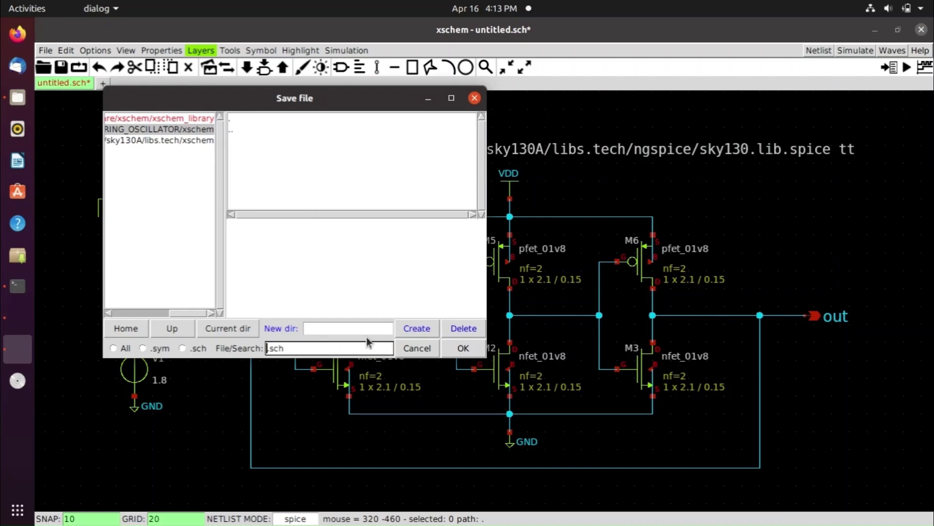
text(RING_OSCILLATOR)
click(457, 349)
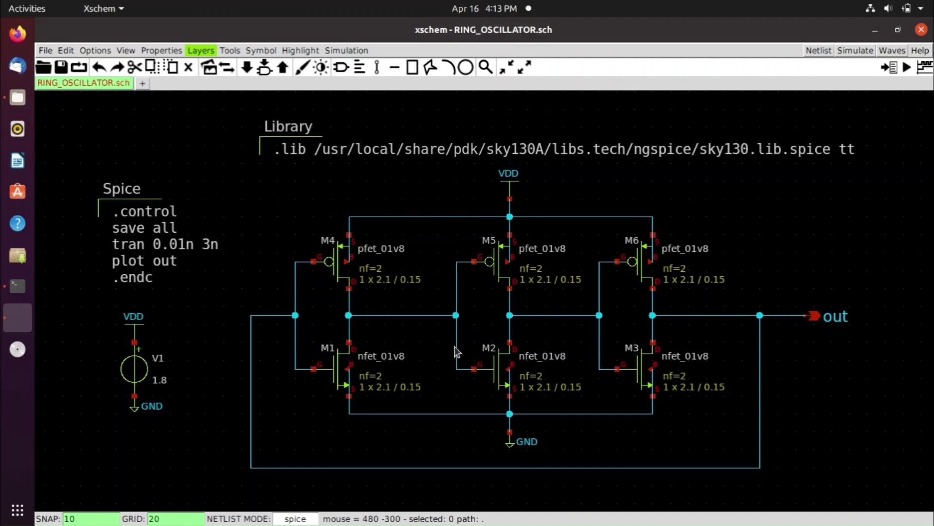
Step: Generate the spice netlist, simulate, view out oscillating to about 1.8 V, then close the plot and ngspice console
click(95, 50)
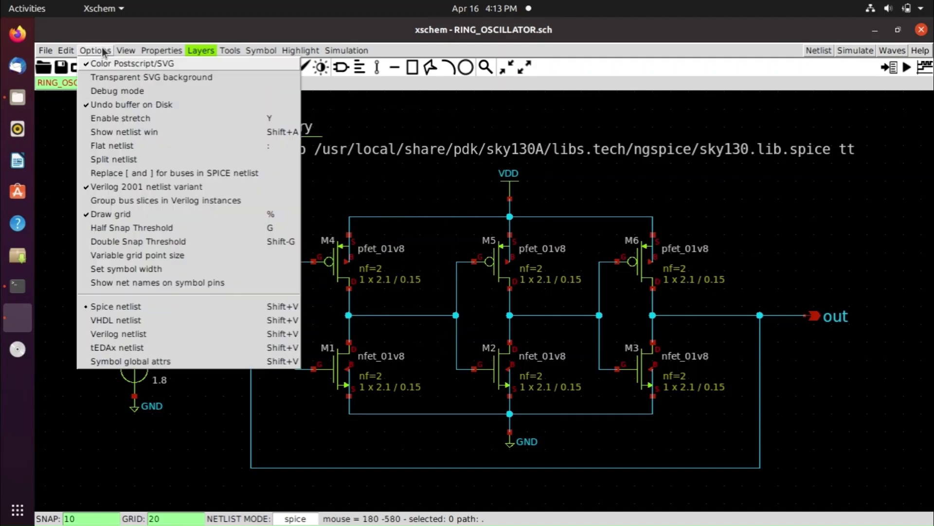
click(137, 311)
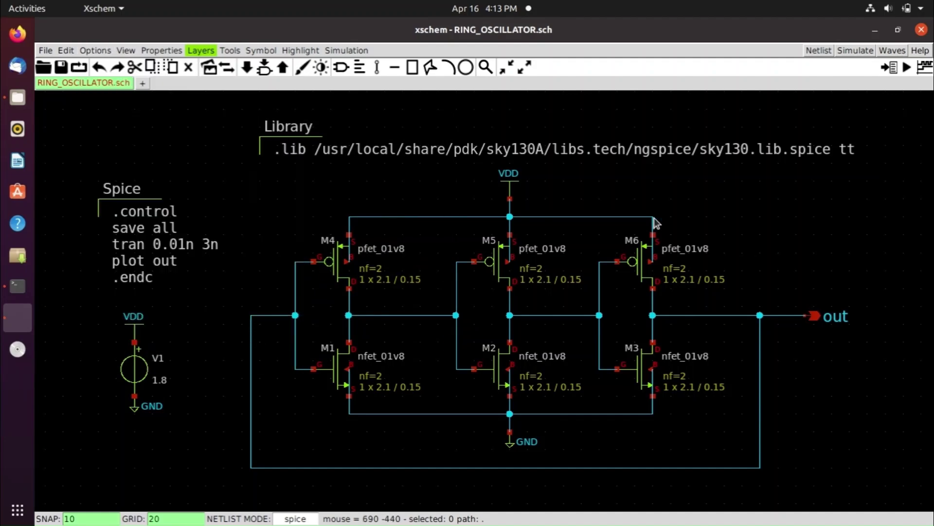
click(815, 48)
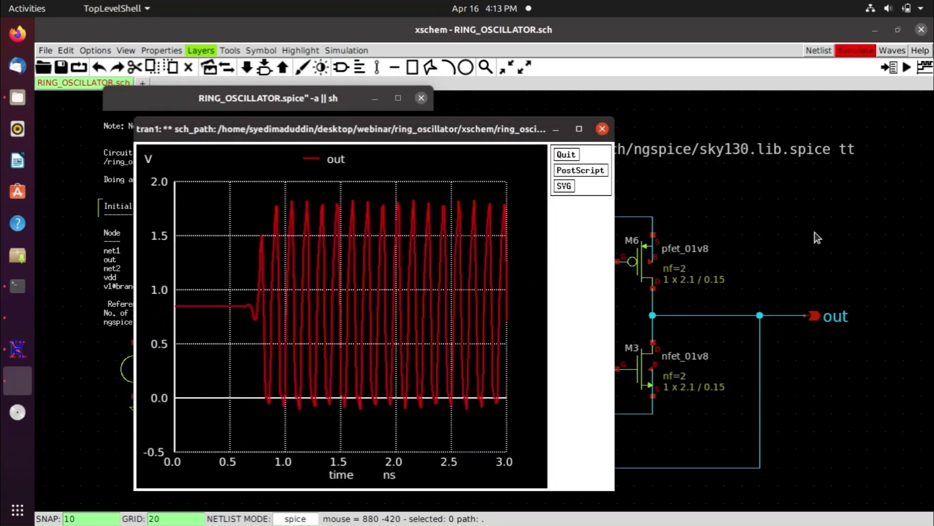
click(583, 131)
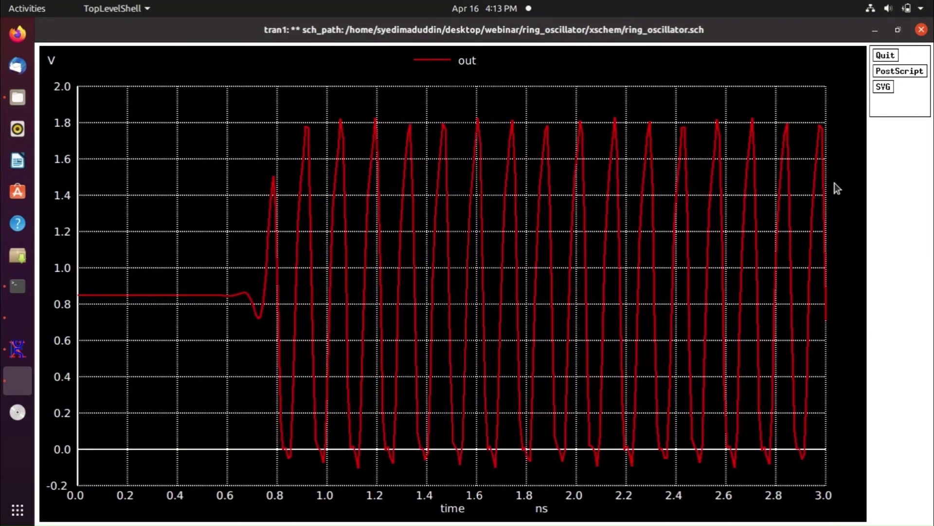
click(922, 30)
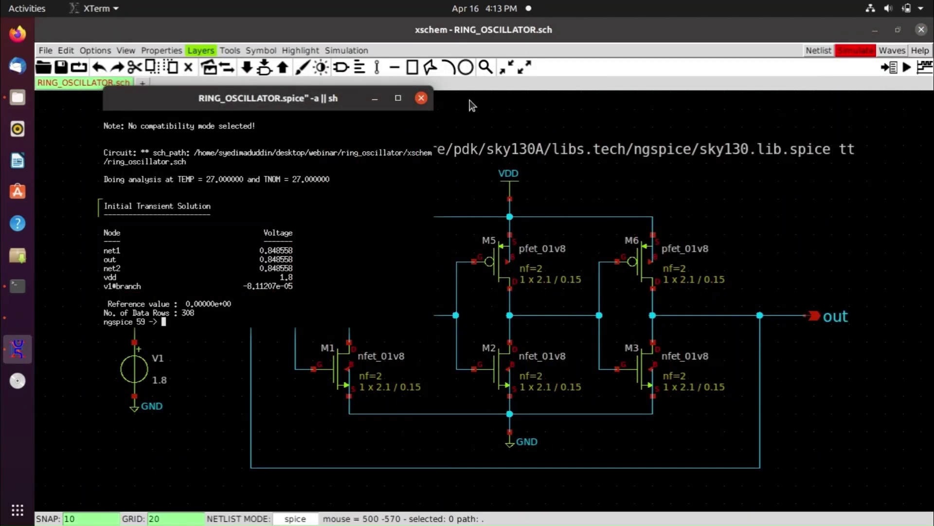
click(421, 97)
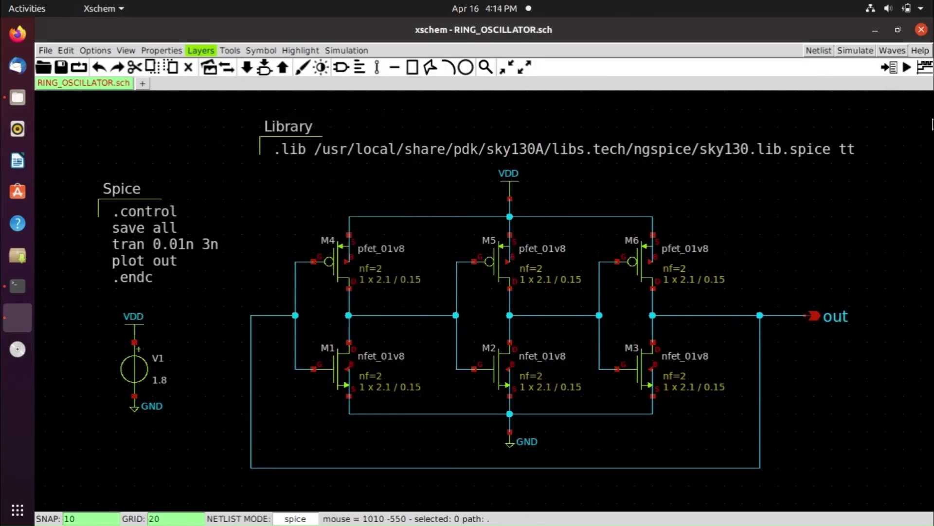
Step: Close Xschem and the terminal, then browse Files to Home > .xschem > simulations
click(920, 30)
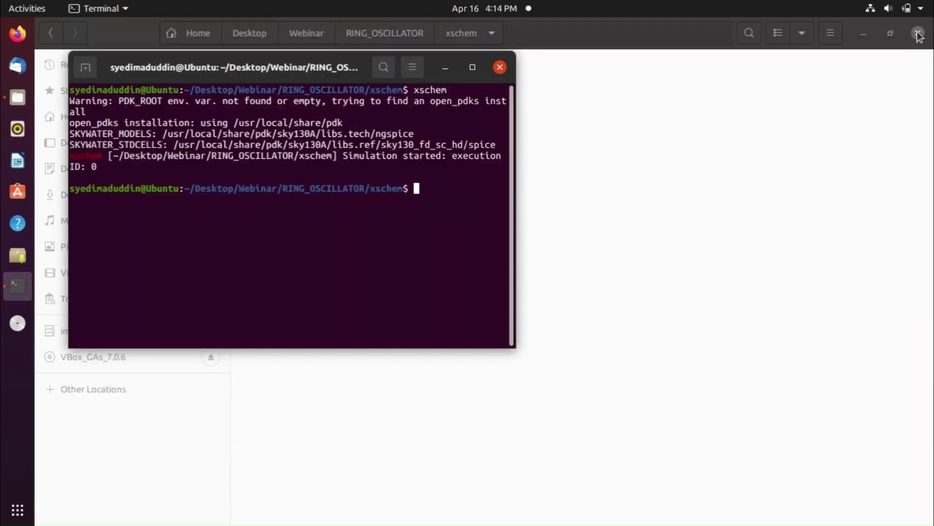
click(501, 69)
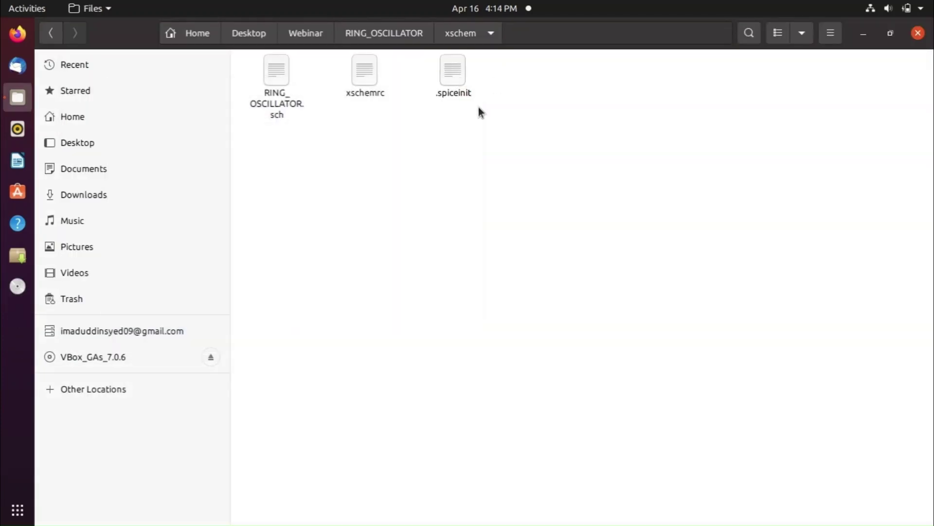
click(263, 101)
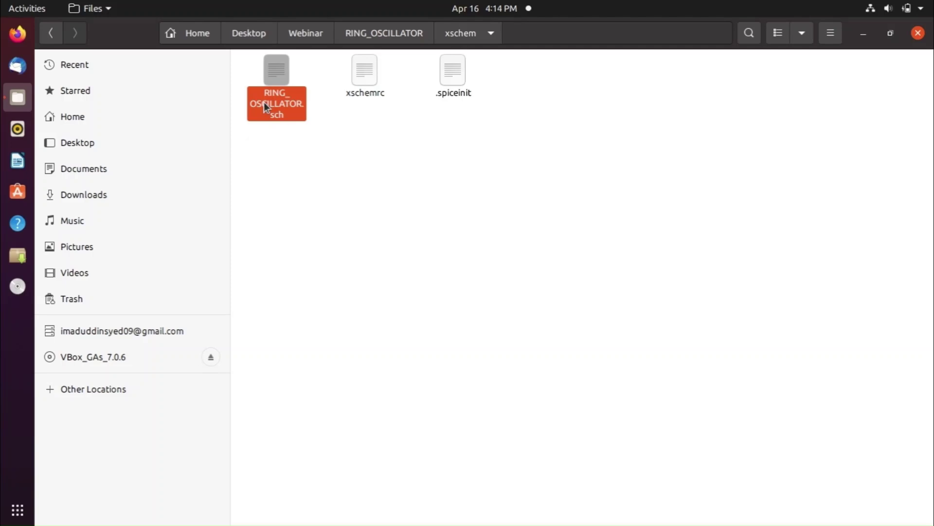
click(319, 161)
click(79, 120)
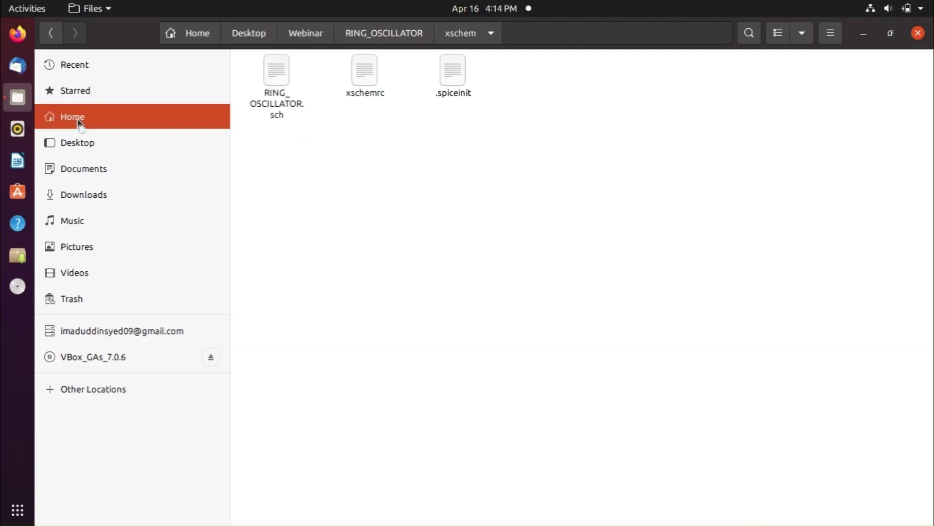
click(325, 178)
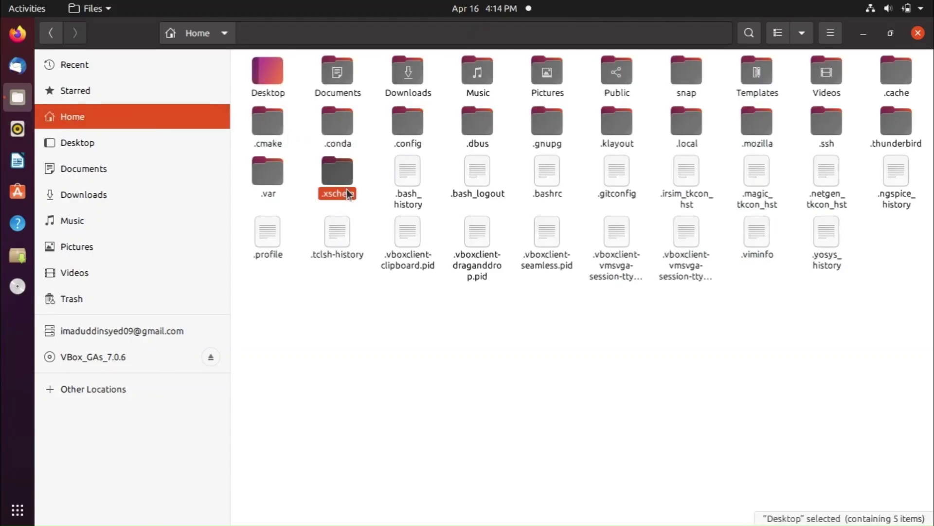
double_click(331, 177)
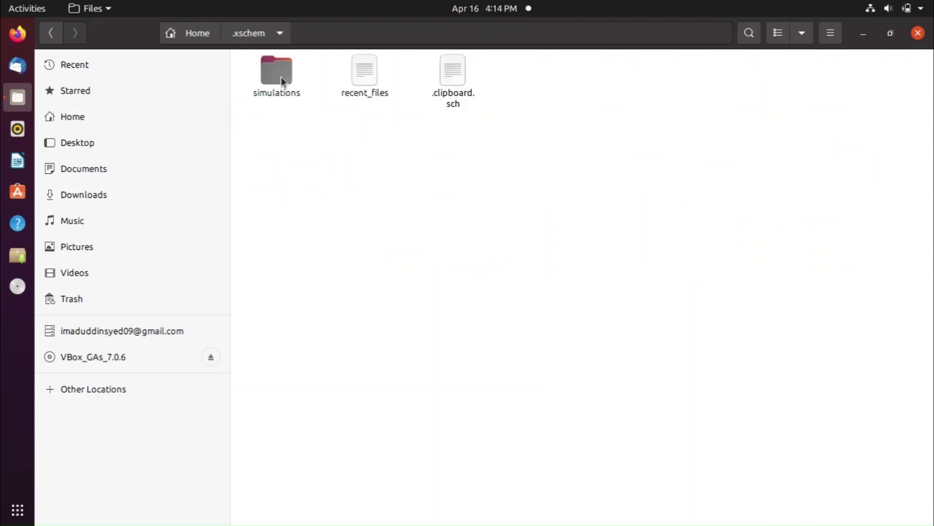
double_click(282, 75)
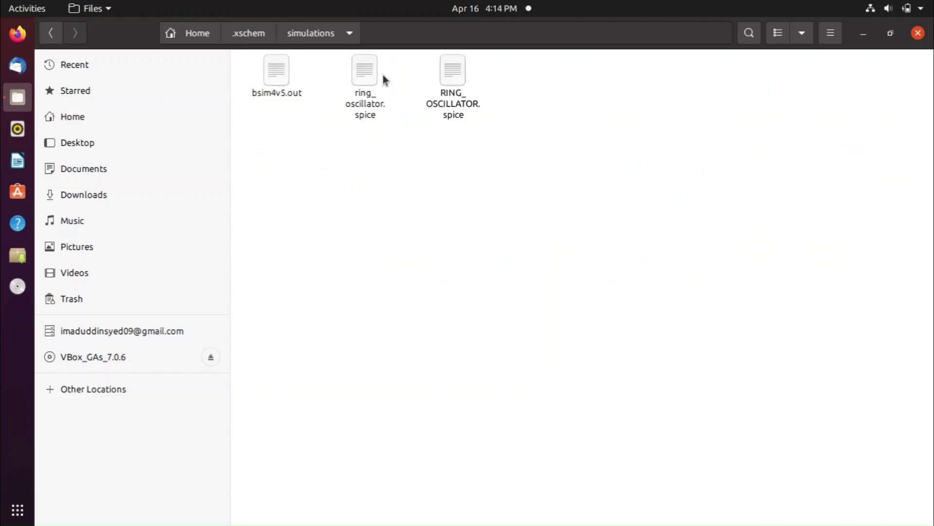
Step: Copy RING_OSCILLATOR.spice and go back to the project's xschem folder
click(448, 83)
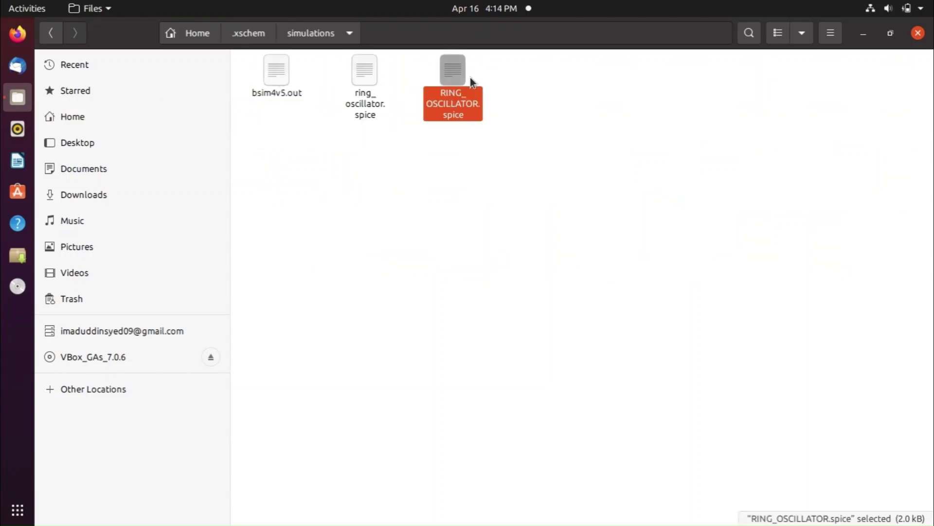
right_click(458, 69)
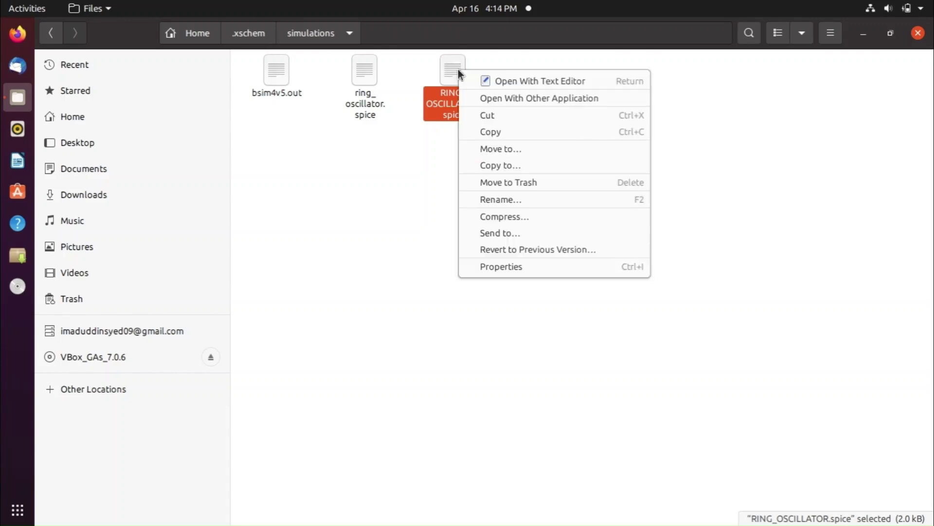
click(483, 136)
click(403, 154)
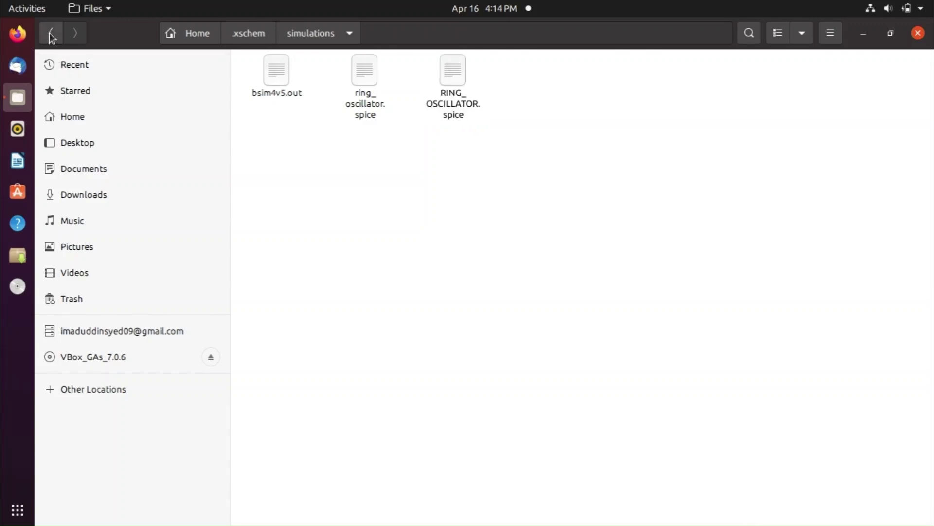
click(50, 33)
click(50, 33)
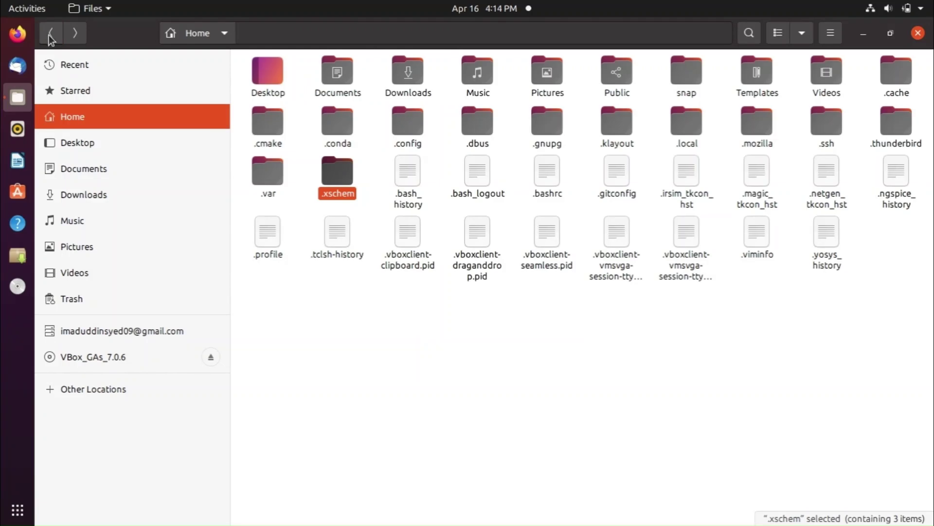
click(51, 33)
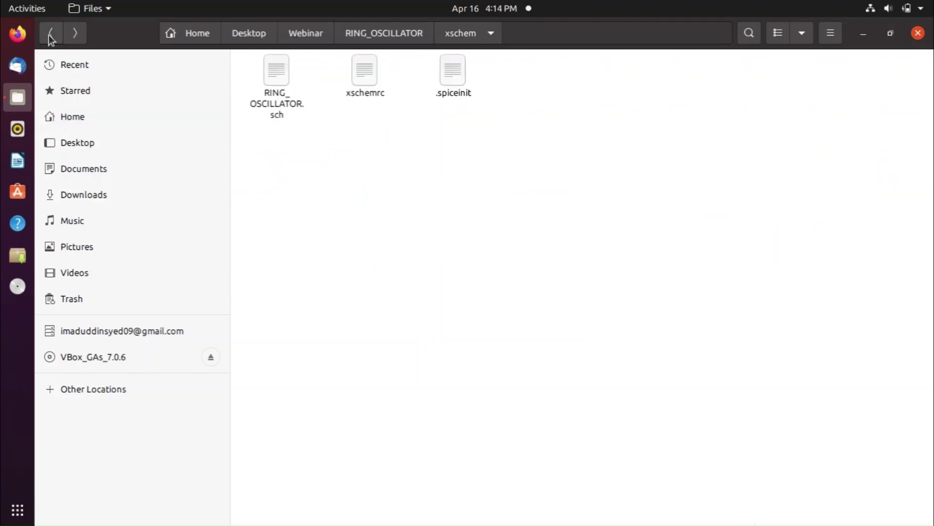
Step: Paste the netlist into the xschem folder and open it in Text Editor
right_click(411, 209)
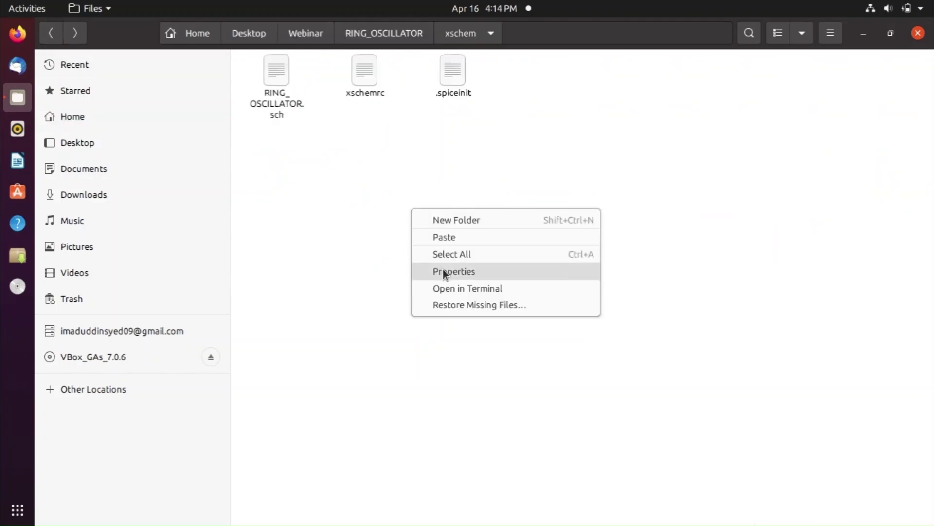
click(445, 237)
click(354, 69)
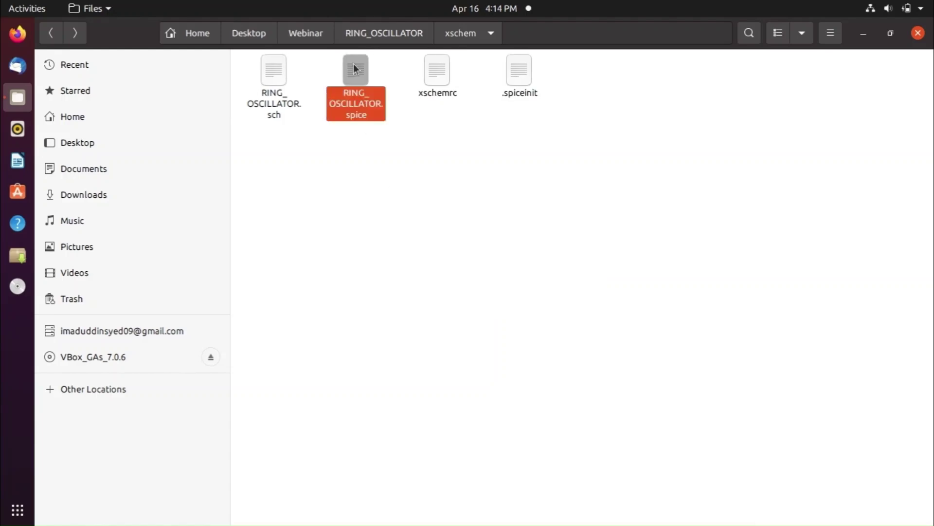
double_click(354, 69)
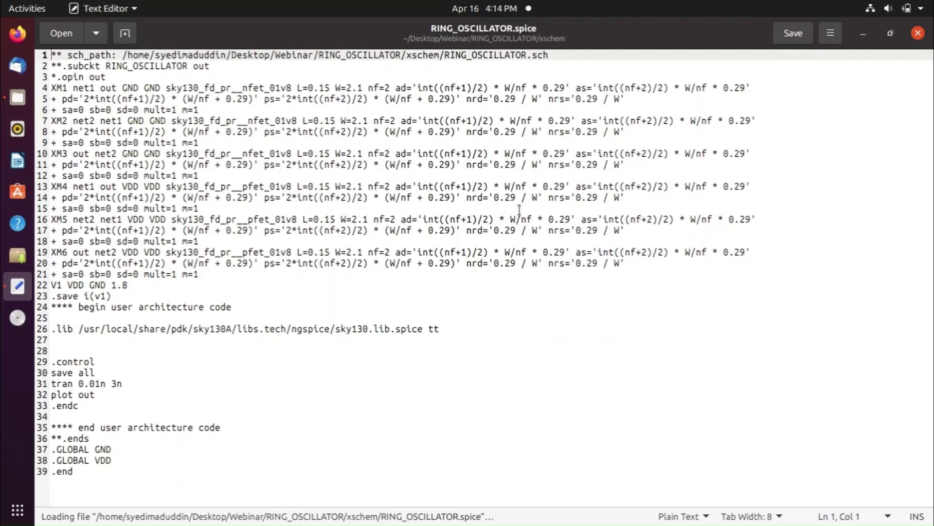
Step: Highlight the subcircuit header and transistor lines of the netlist, then close Text Editor
click(805, 145)
key(Down)
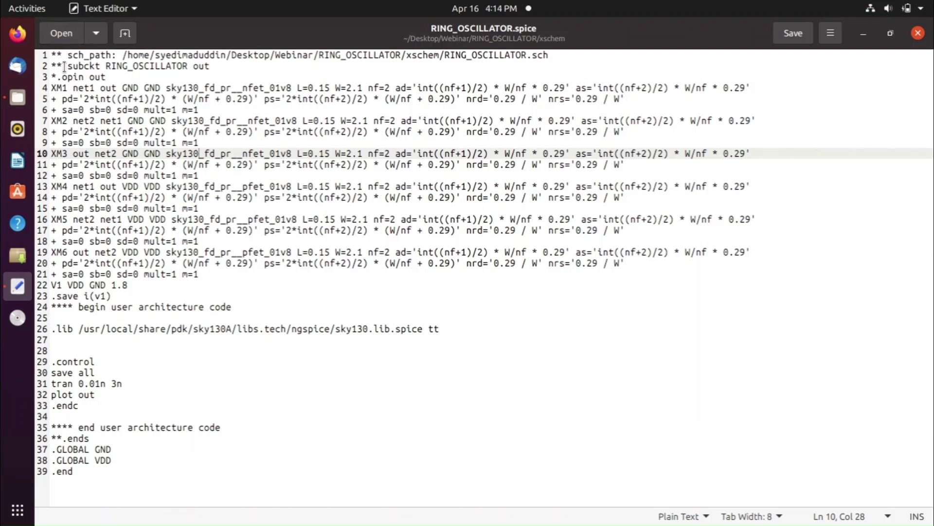
drag(63, 67, 132, 99)
drag(215, 142, 327, 219)
click(329, 230)
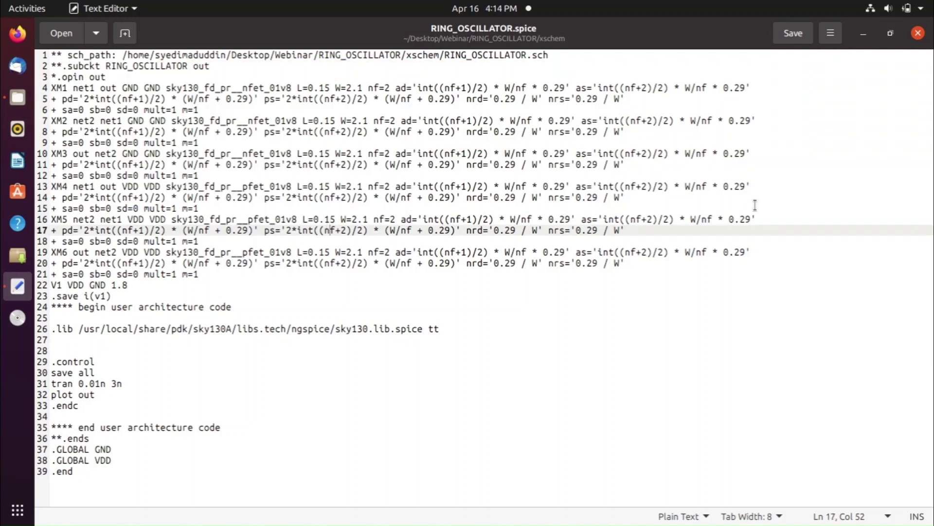
click(917, 34)
Step: Copy RING_OSCILLATOR.spice and browse to Desktop/msvd4bituc/ALIGN-public/ALIGN-pdk-sky130/examples
right_click(358, 86)
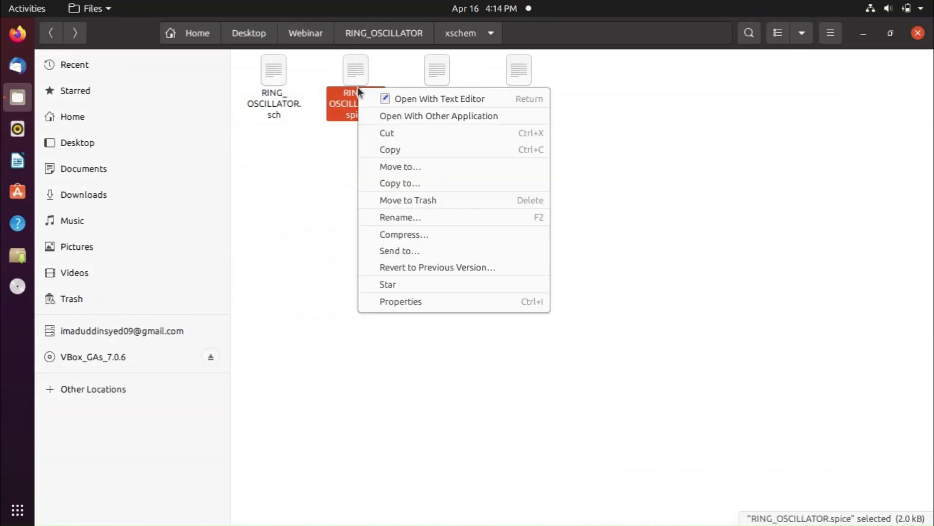
click(407, 151)
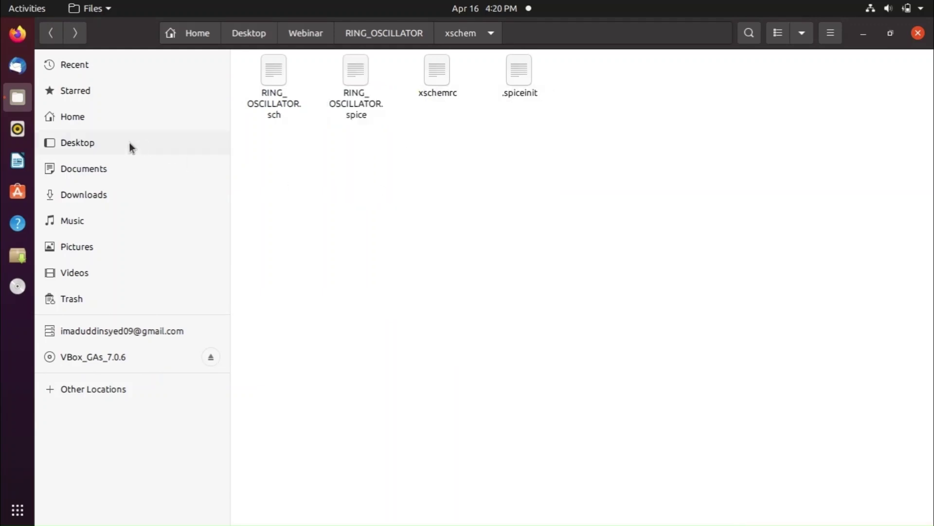
click(72, 141)
double_click(352, 80)
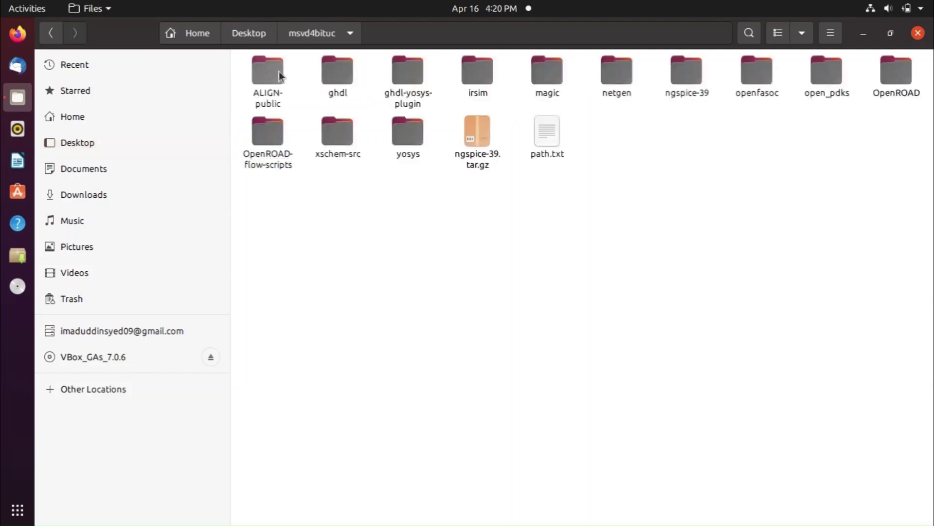
double_click(267, 70)
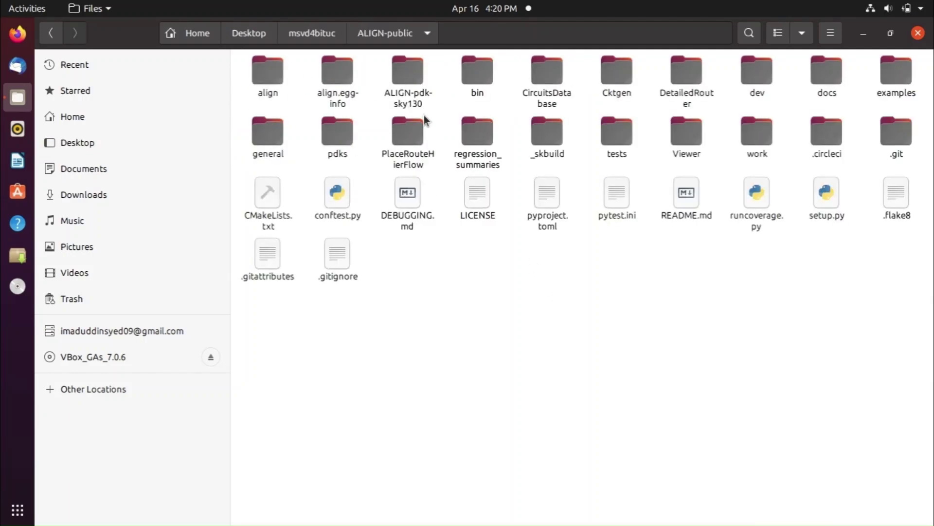
double_click(409, 78)
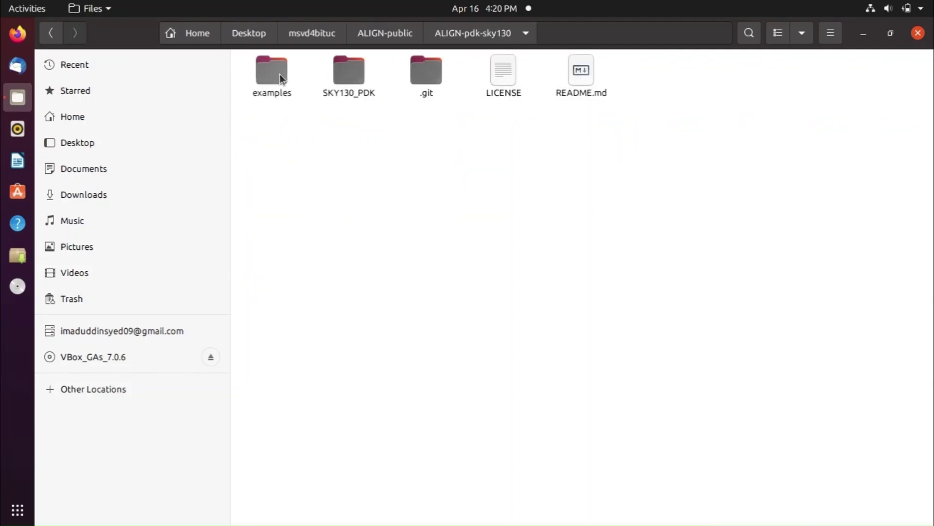
double_click(279, 72)
Step: Create a RING_OSCILLATOR folder in examples and paste the netlist into it
right_click(490, 263)
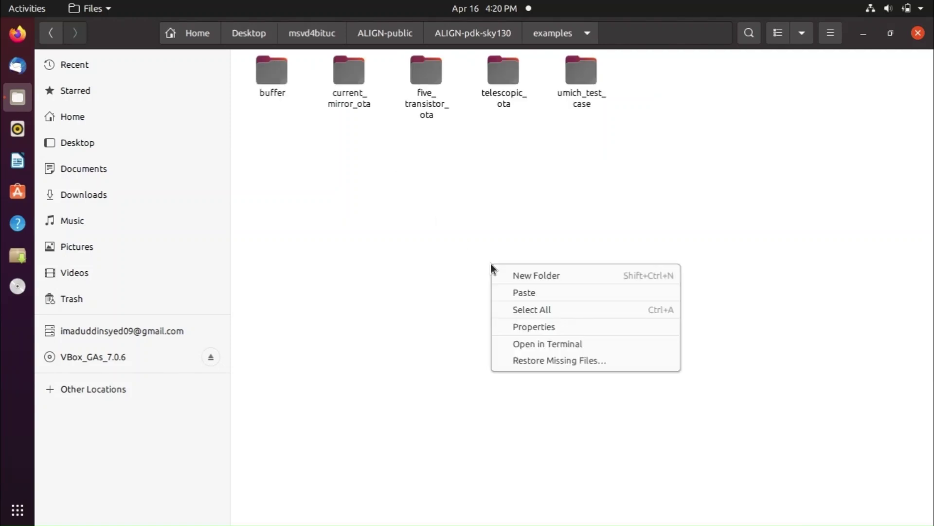
click(526, 275)
text(R)
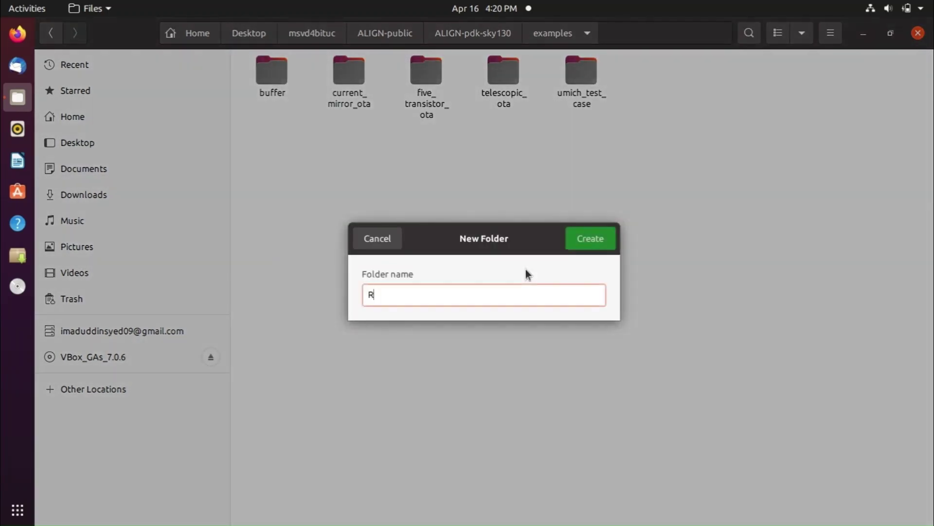
text(ING_OSCILLATOR)
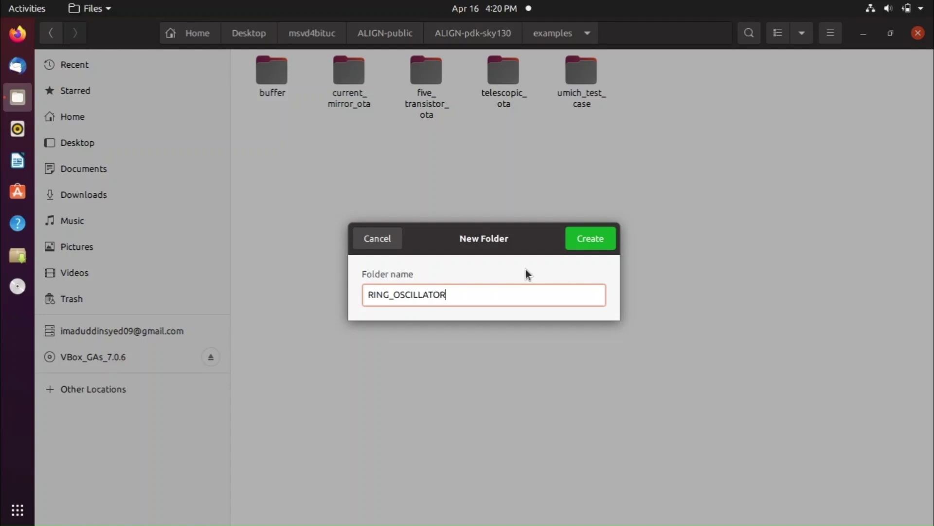
key(Return)
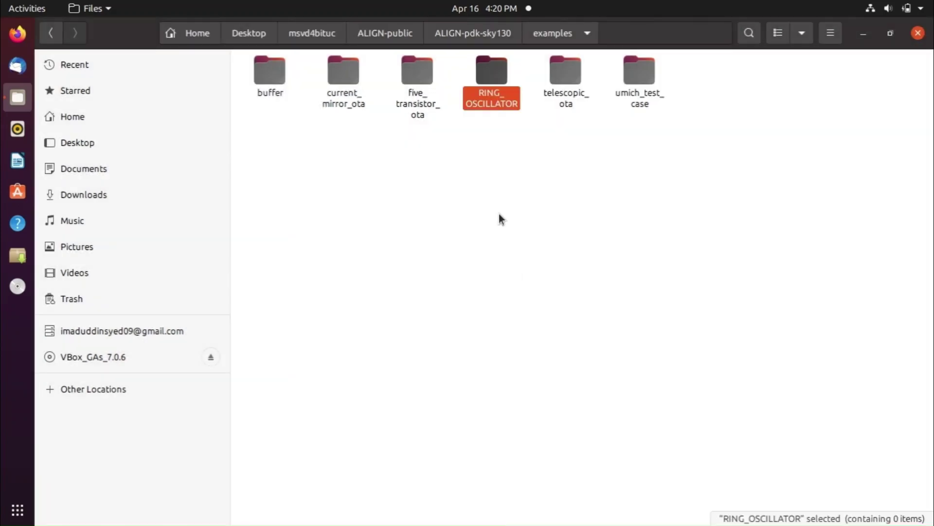
double_click(489, 72)
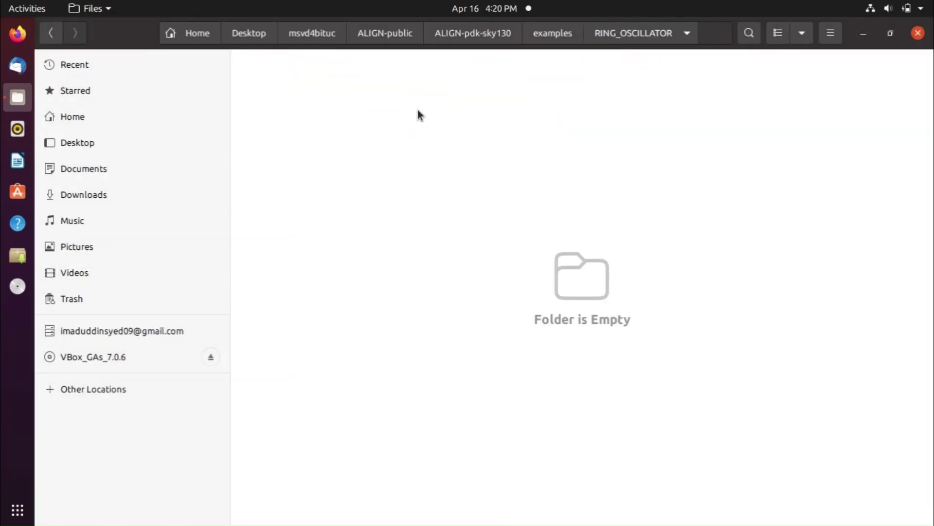
key(ctrl+v)
Step: Rename the pasted file from RING_OSCILLATOR.spice to RING_OSCILLATOR.sp
click(396, 147)
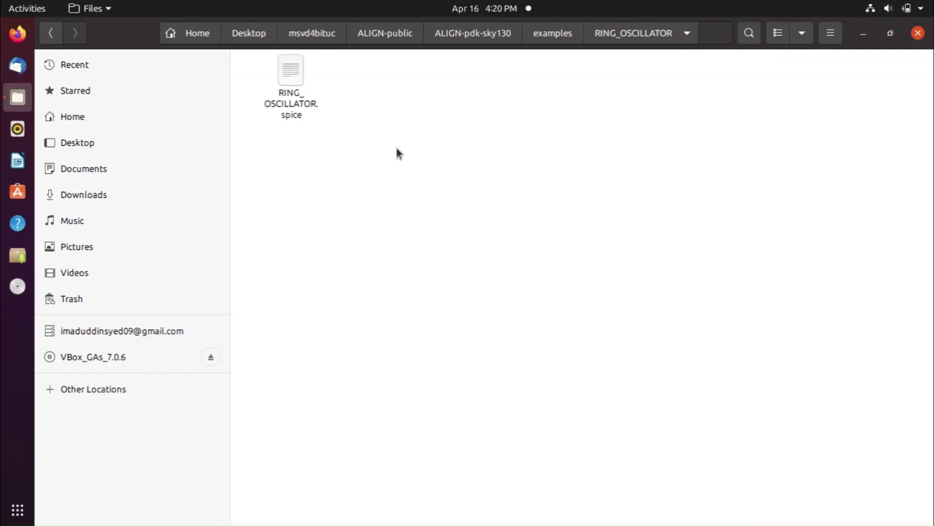
click(289, 73)
key(F2)
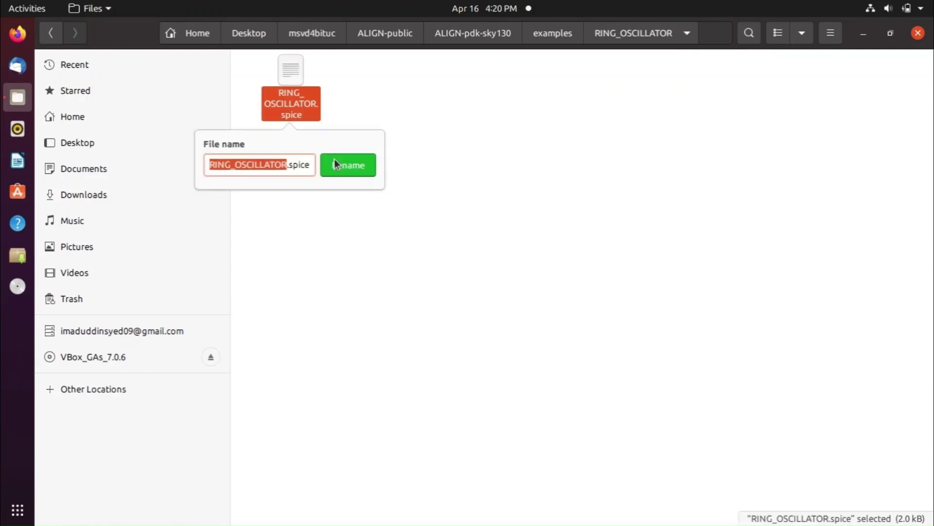
key(Right)
key(Right)
key(Right)
key(Right)
key(Delete)
key(Delete)
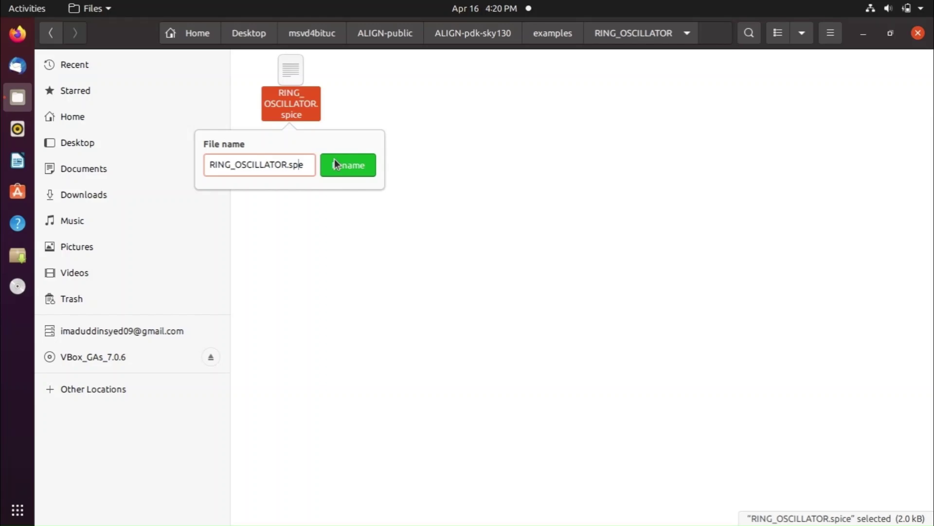
key(Delete)
key(Return)
click(334, 159)
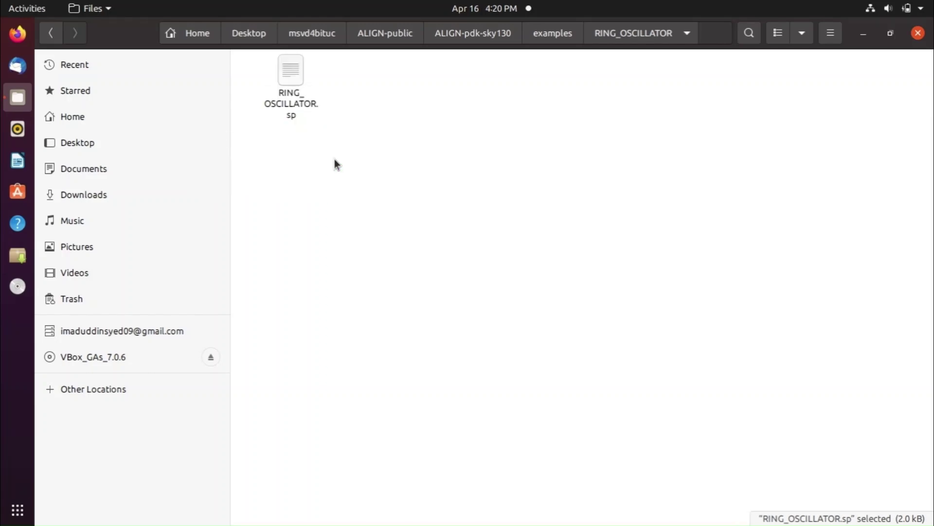
Step: Open RING_OSCILLATOR.sp, delete the schematic path comment, and add VDD GND before out
double_click(293, 76)
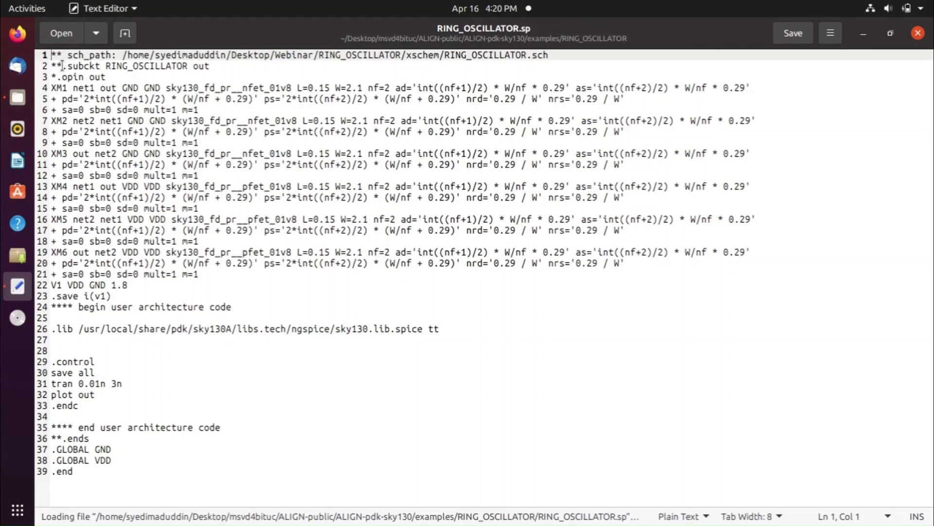
drag(62, 66, 51, 54)
key(Delete)
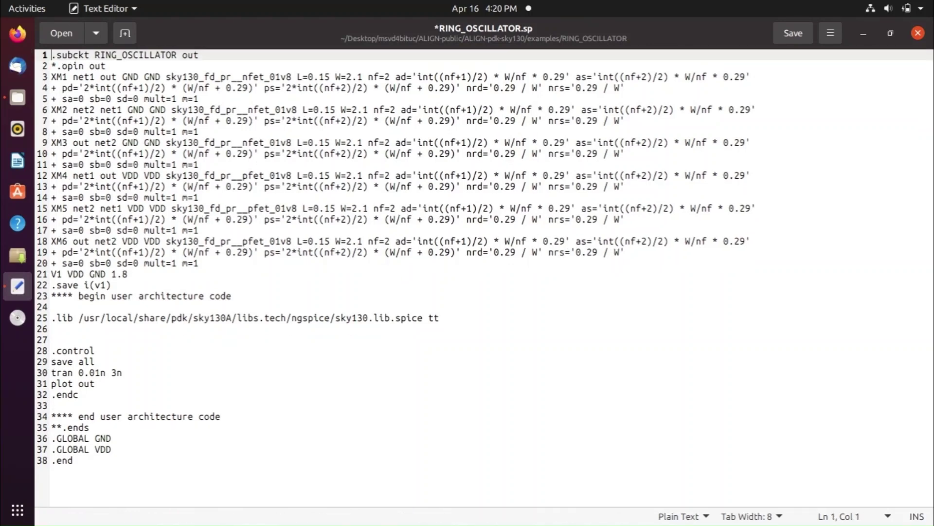
click(182, 54)
text(VDD GND)
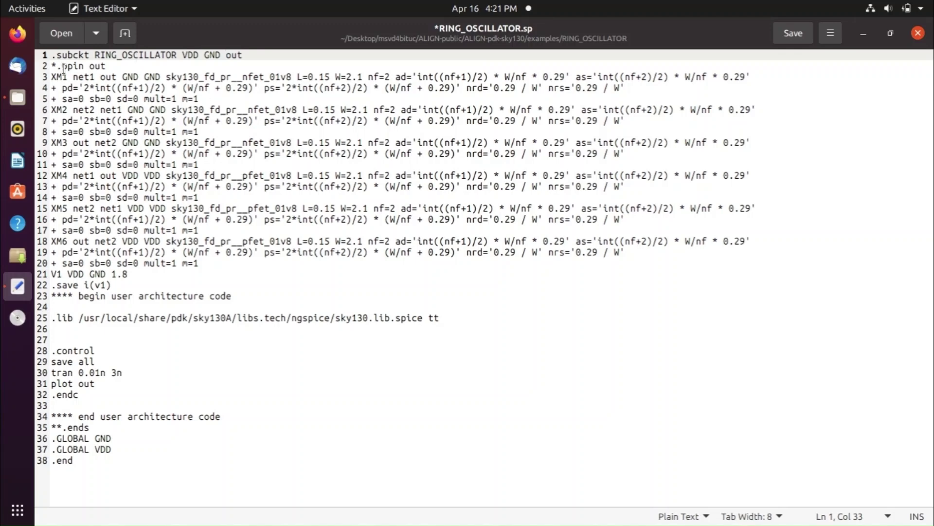
Step: Delete the *.opin out line and the lines from V1 through .GLOBAL VDD
drag(107, 66, 51, 66)
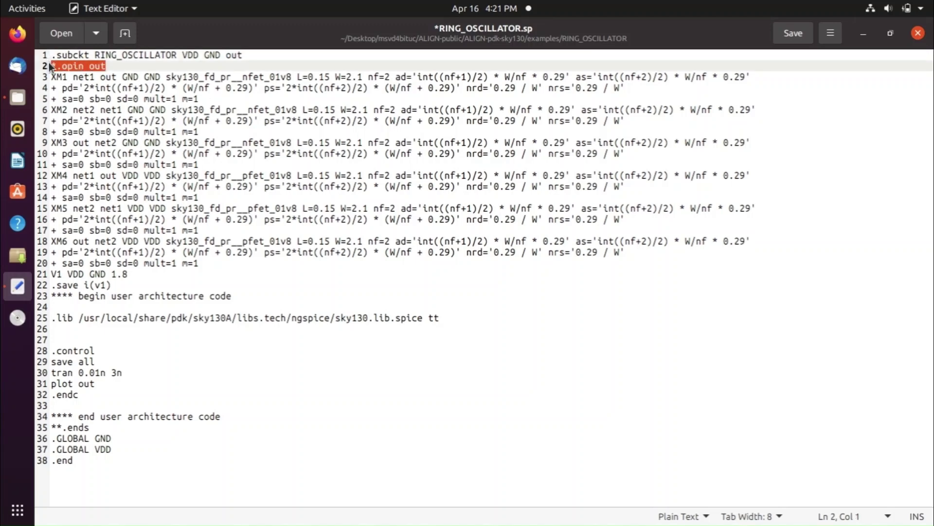
key(Delete)
key(Delete)
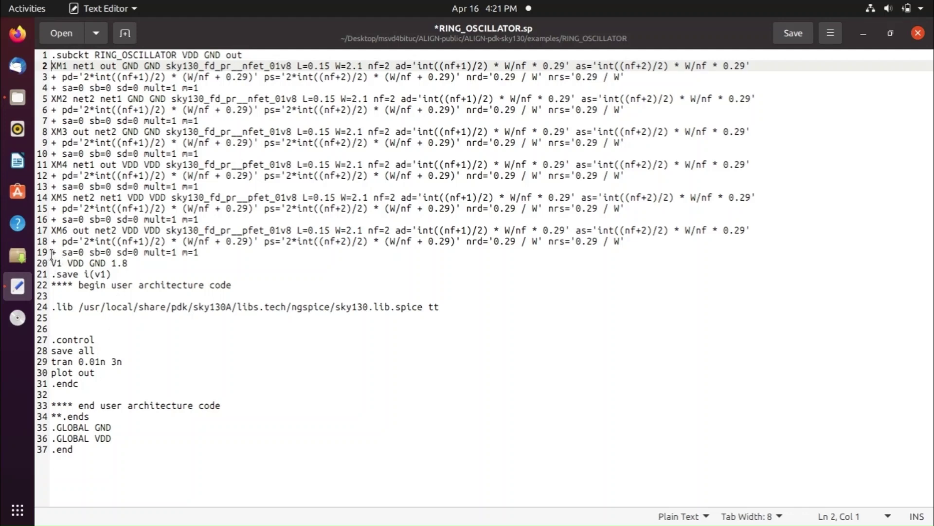
drag(51, 263, 202, 433)
key(Delete)
key(Delete)
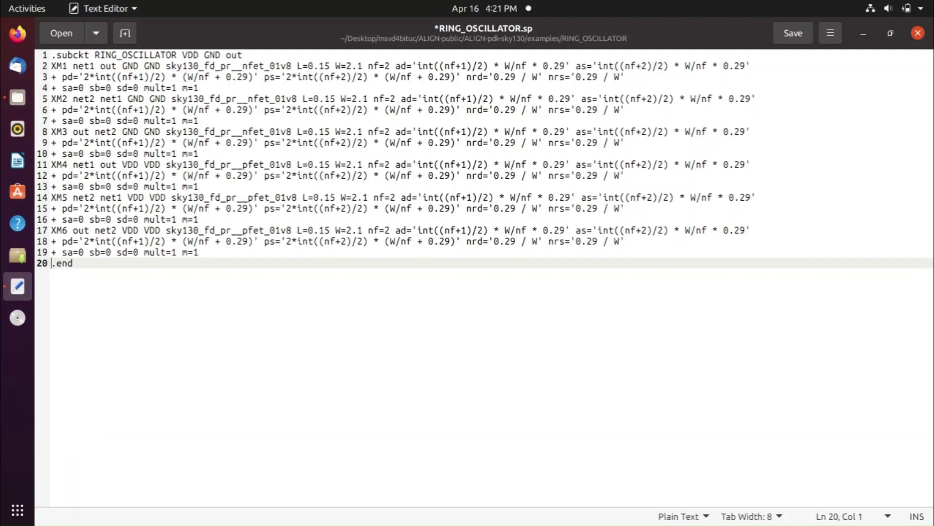
Step: Change .end to .ends and trim the XM1, XM4, XM5 and XM6 lines to L=0.15 W=2.1 nf=2
click(199, 262)
text(s)
drag(391, 65, 201, 121)
key(Delete)
key(Delete)
key(Delete)
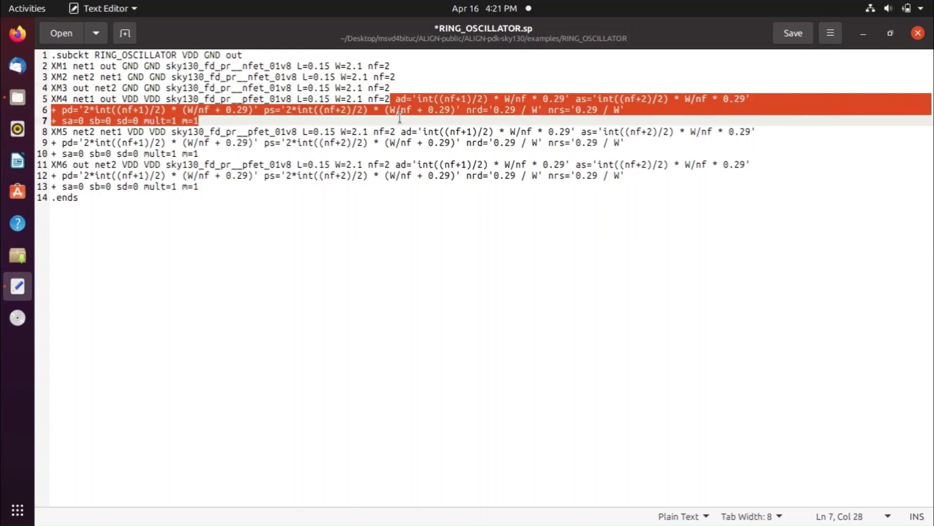
key(Delete)
drag(399, 111, 395, 137)
key(Delete)
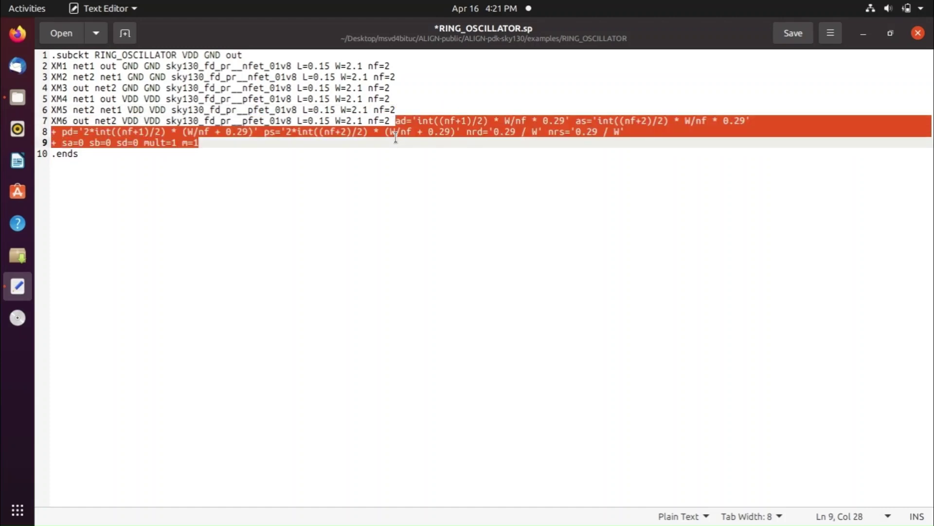
key(Delete)
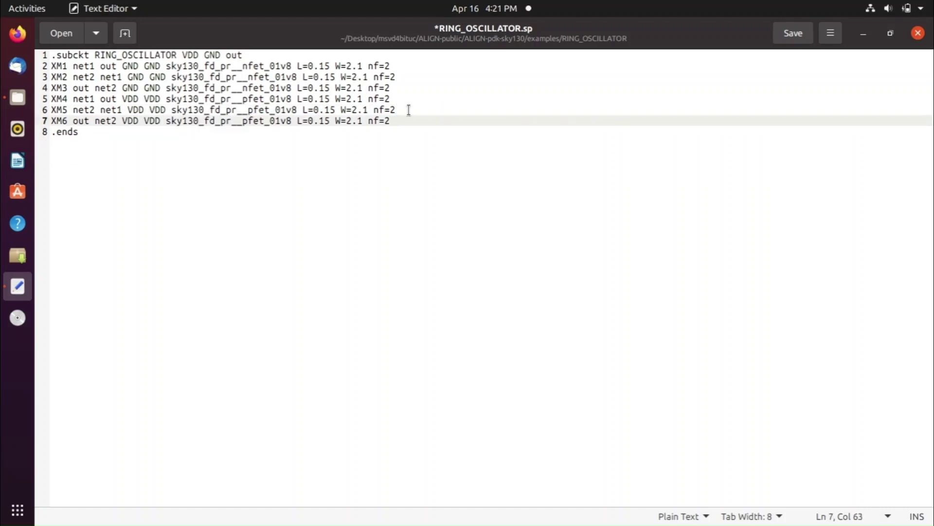
Step: Change XM1's sizes to L=150e-9 and W=21e-7
click(320, 68)
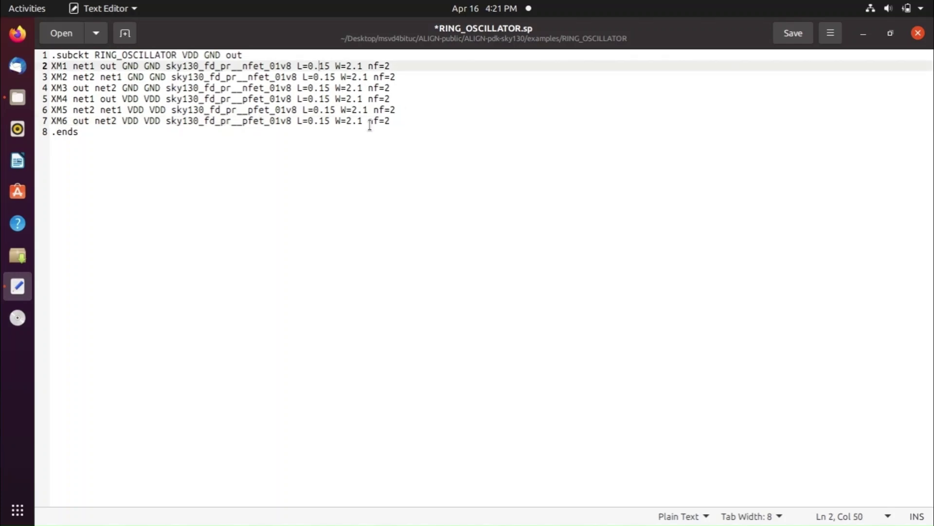
key(BackSpace)
key(BackSpace)
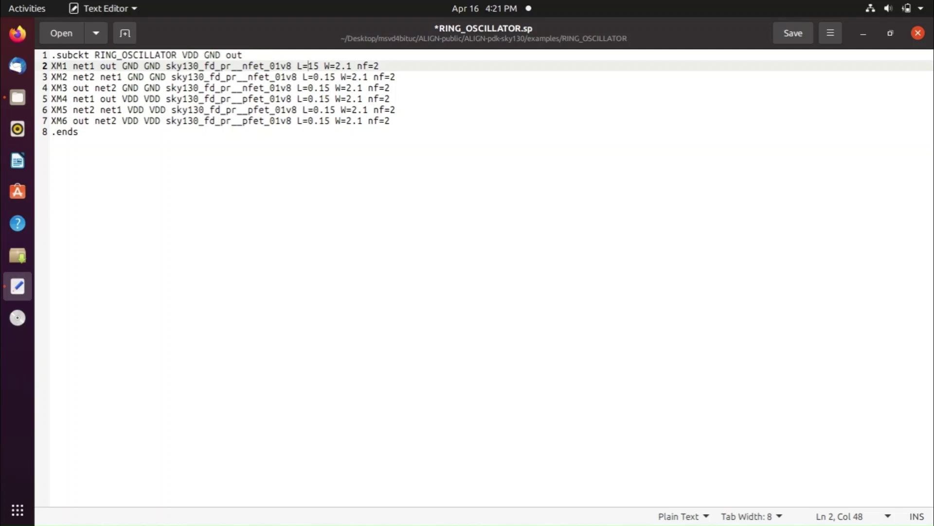
click(319, 66)
text(0)
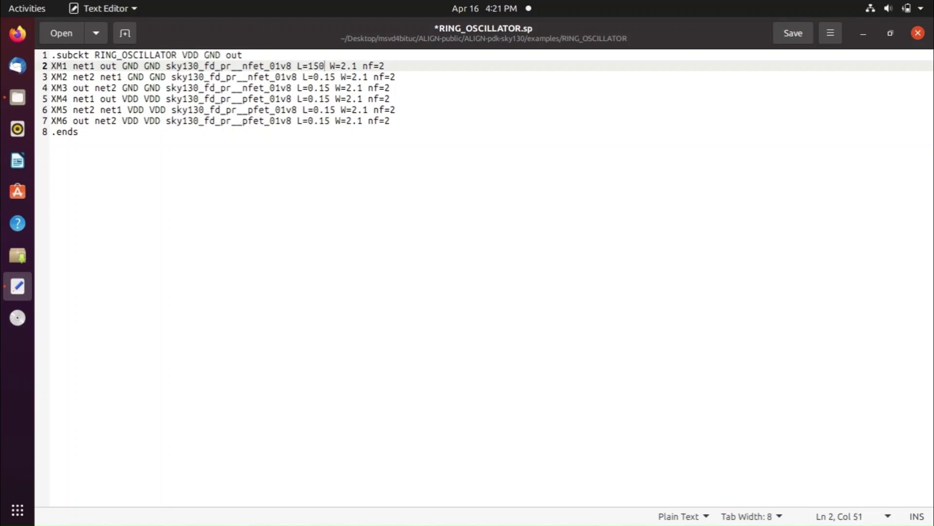
text(e-9)
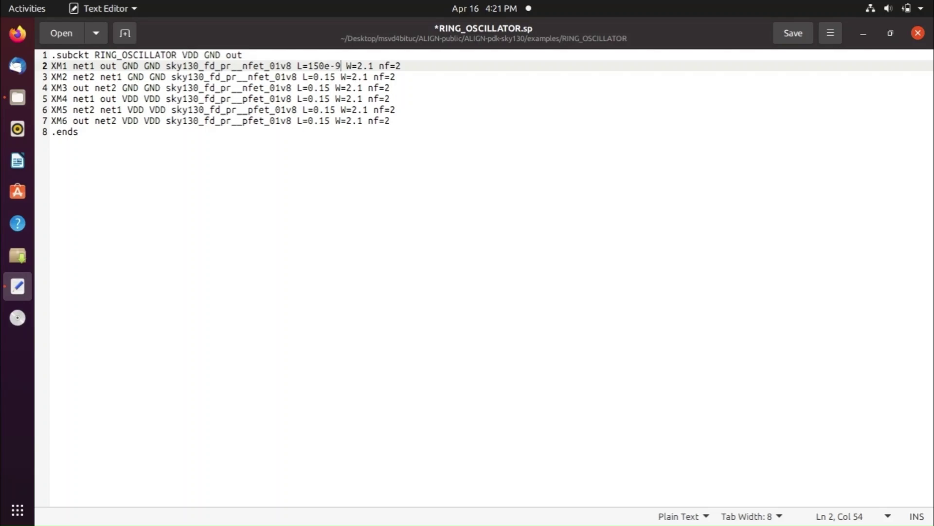
click(363, 65)
key(BackSpace)
text(*)
key(BackSpace)
text(e-7)
Step: Copy XM1's new L=150e-9 W=21e-7 sizes over the parameters of XM2 through XM6
drag(297, 65, 418, 65)
key(ctrl+c)
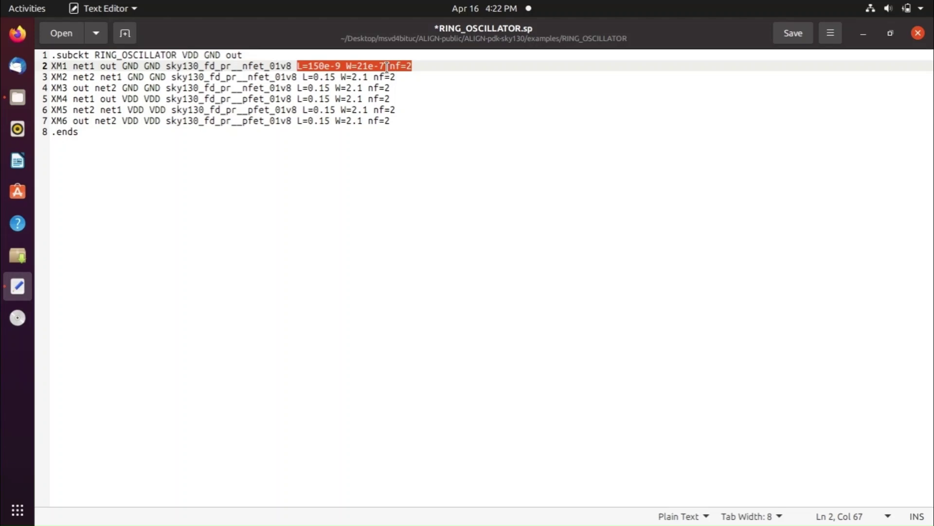
drag(302, 77, 414, 80)
key(ctrl+v)
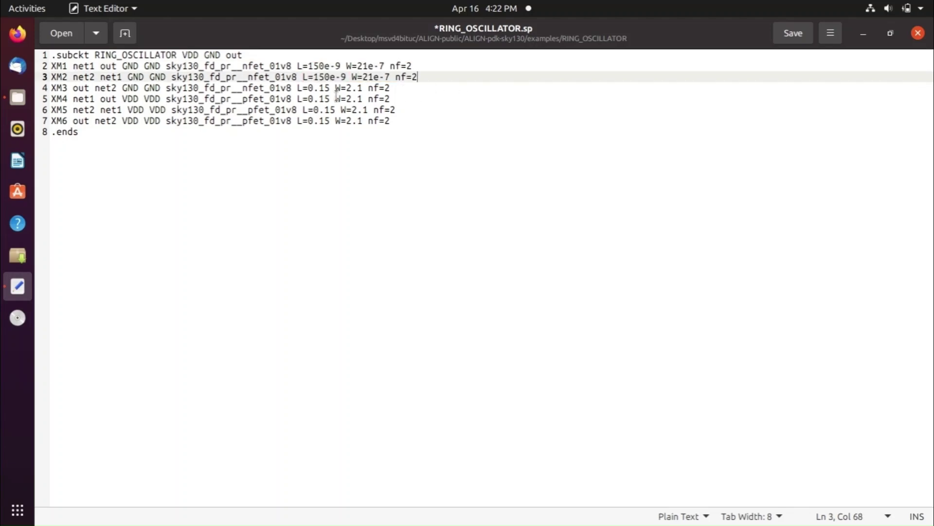
drag(298, 88, 392, 86)
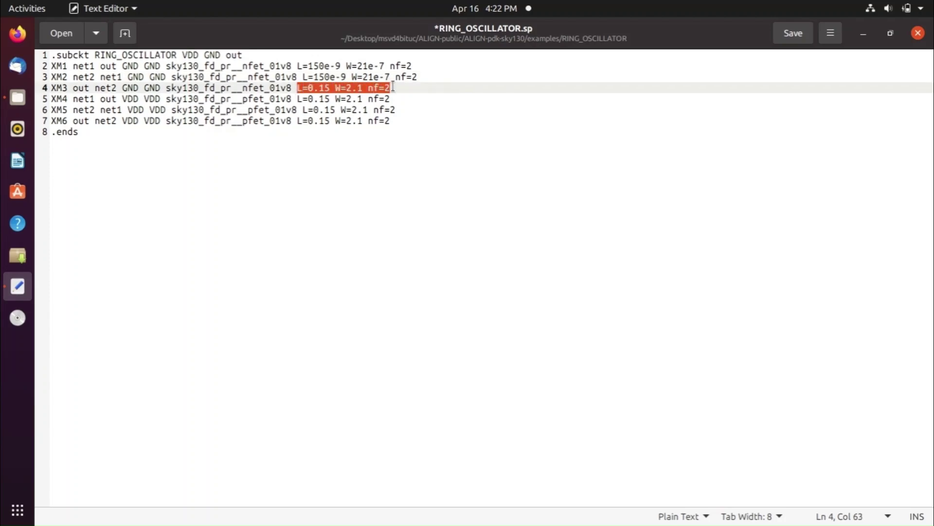
key(ctrl+v)
click(297, 99)
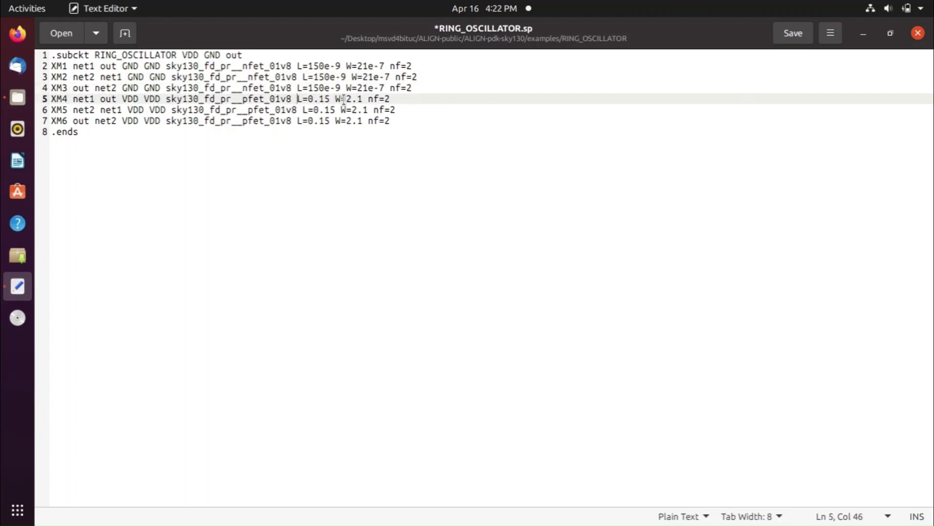
drag(298, 99, 391, 99)
key(ctrl+v)
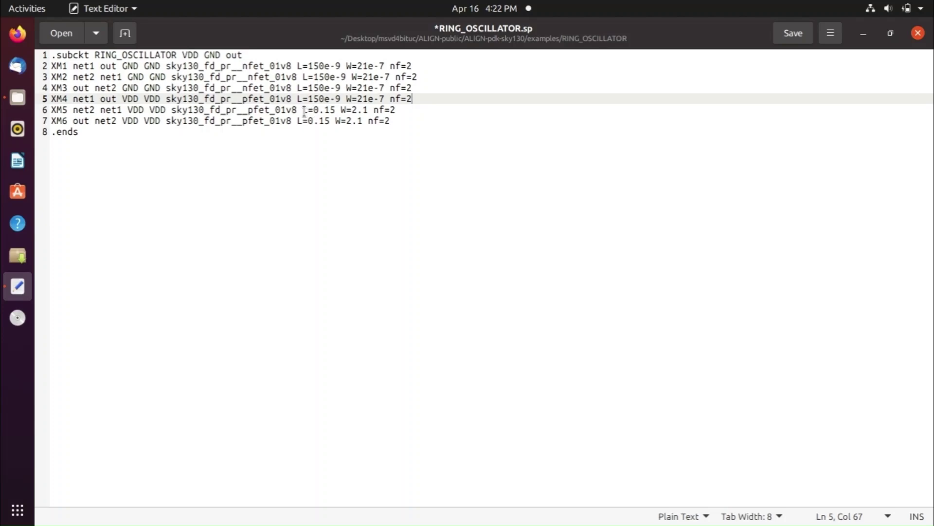
drag(303, 110, 396, 110)
key(ctrl+v)
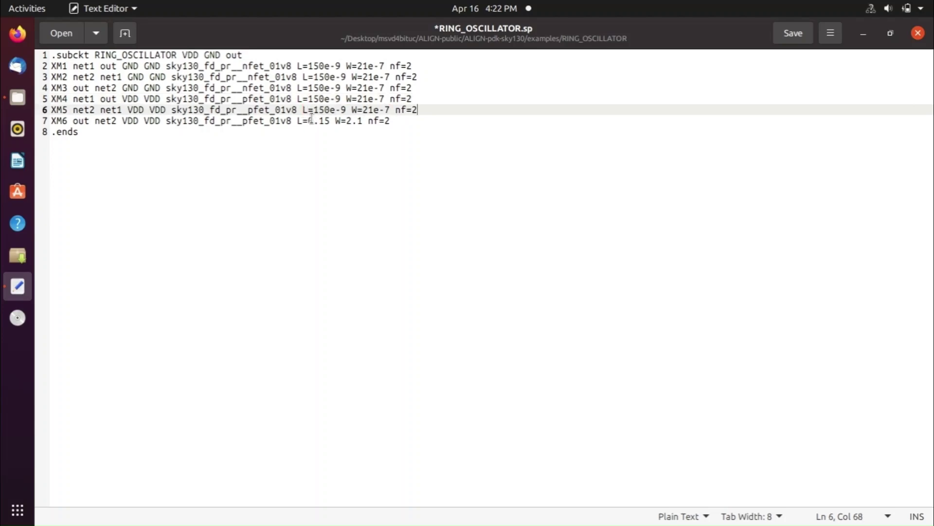
drag(297, 121, 390, 120)
key(ctrl+v)
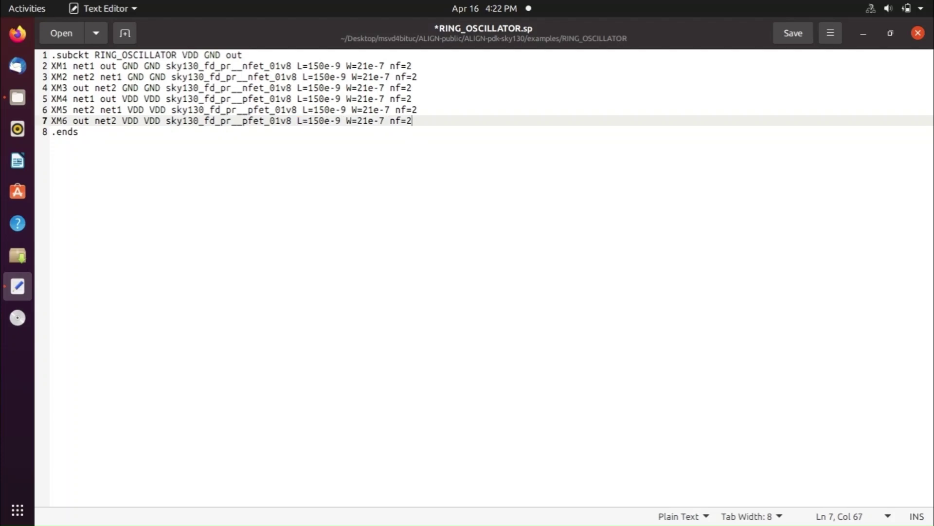
Step: Save RING_OSCILLATOR.sp and minimize the text editor
click(347, 185)
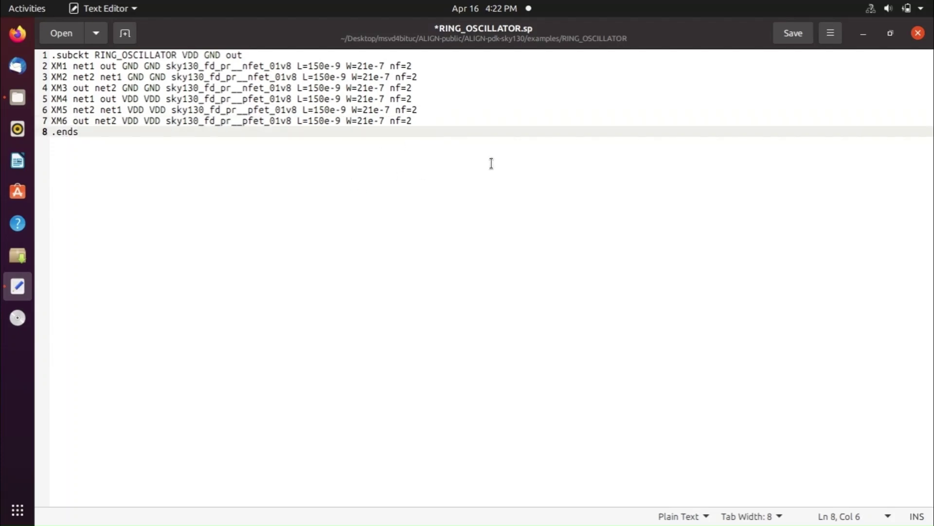
click(780, 37)
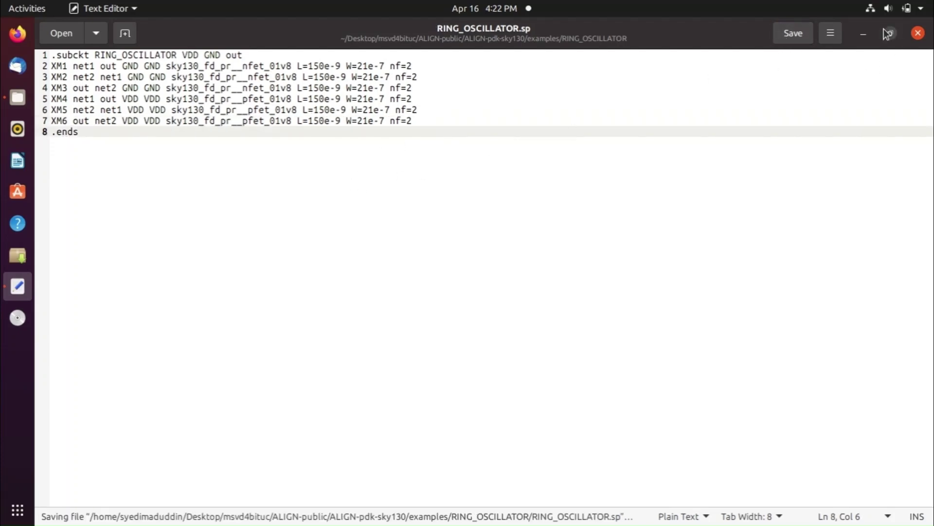
click(862, 34)
Step: Copy current_mirror_ota.const.json from the current_mirror_ota example folder
click(475, 117)
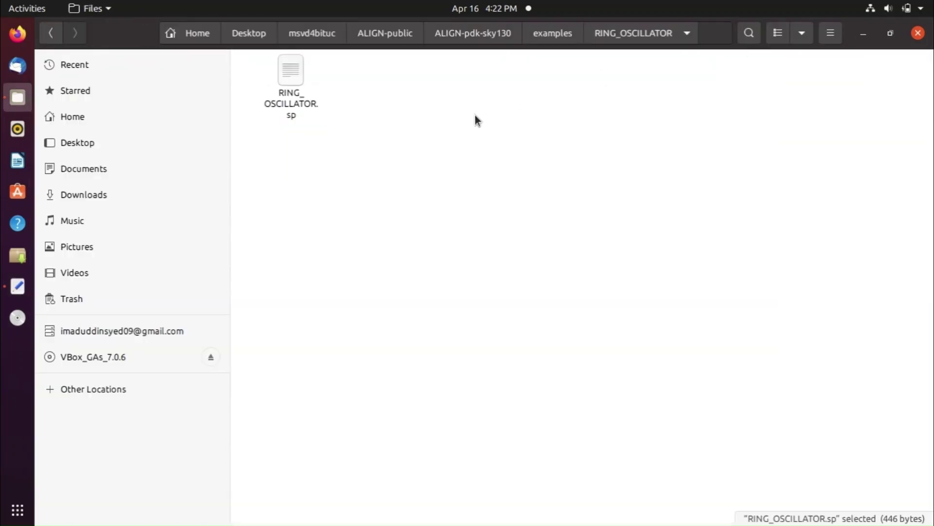
click(553, 33)
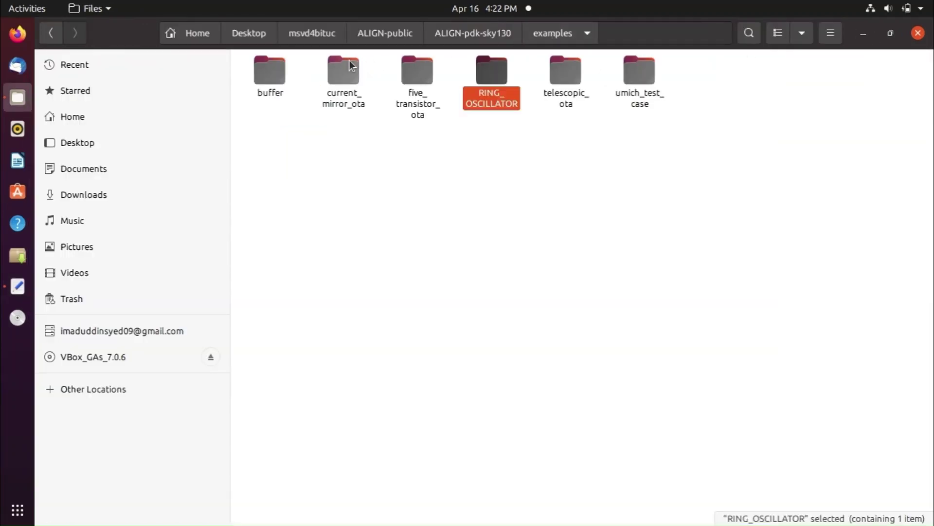
click(360, 72)
click(349, 74)
double_click(350, 74)
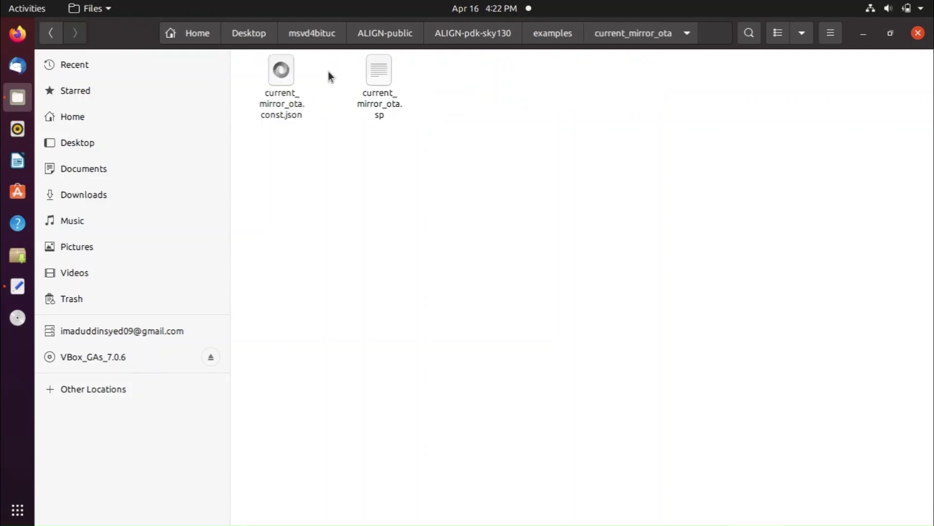
click(277, 74)
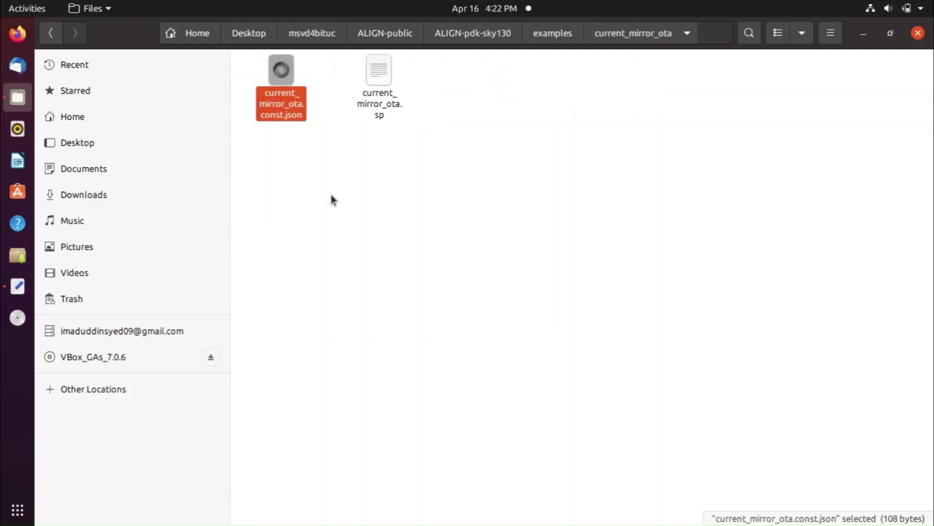
click(554, 33)
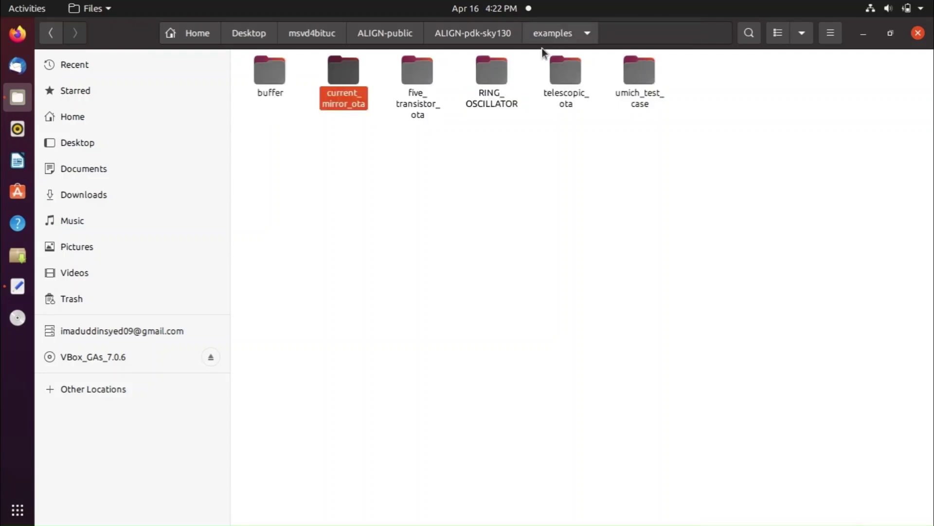
Step: Paste the file into the RING_OSCILLATOR folder and rename it RING_OSCILLATOR.const.json
click(501, 71)
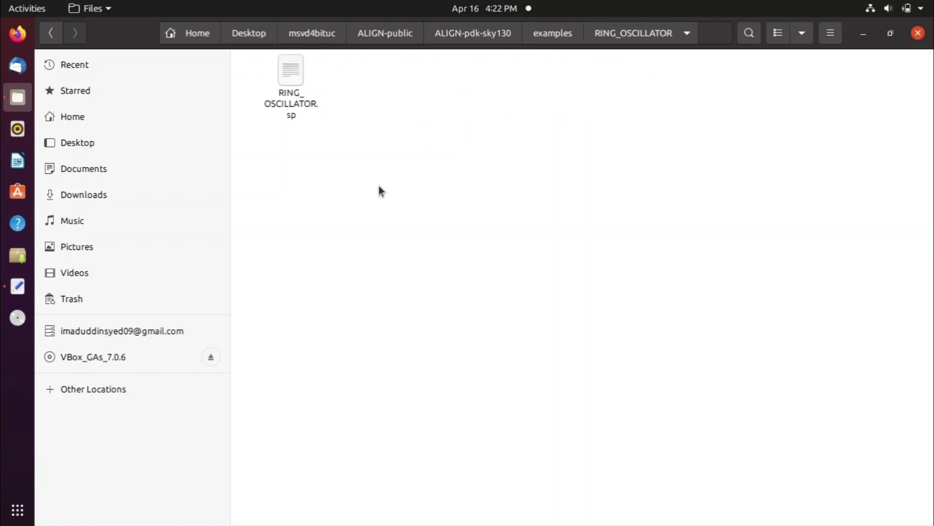
key(ctrl+v)
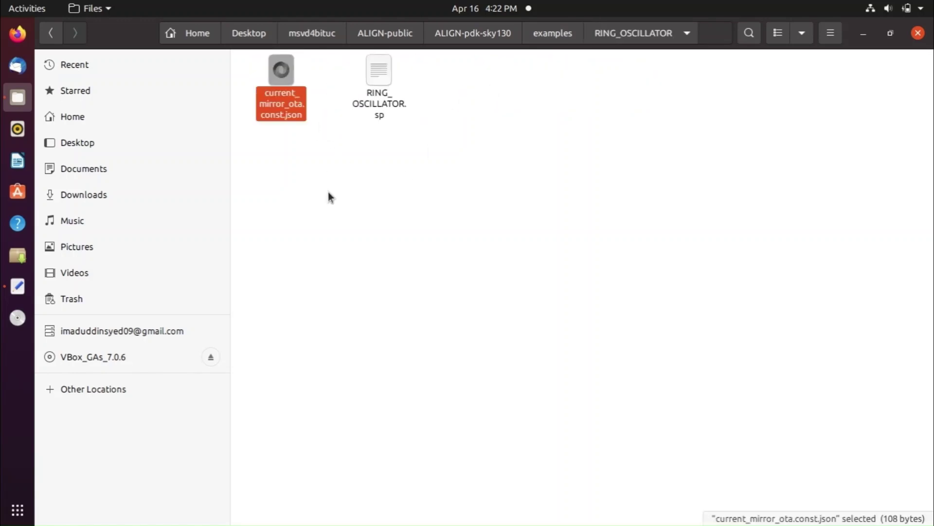
key(F2)
key(Right)
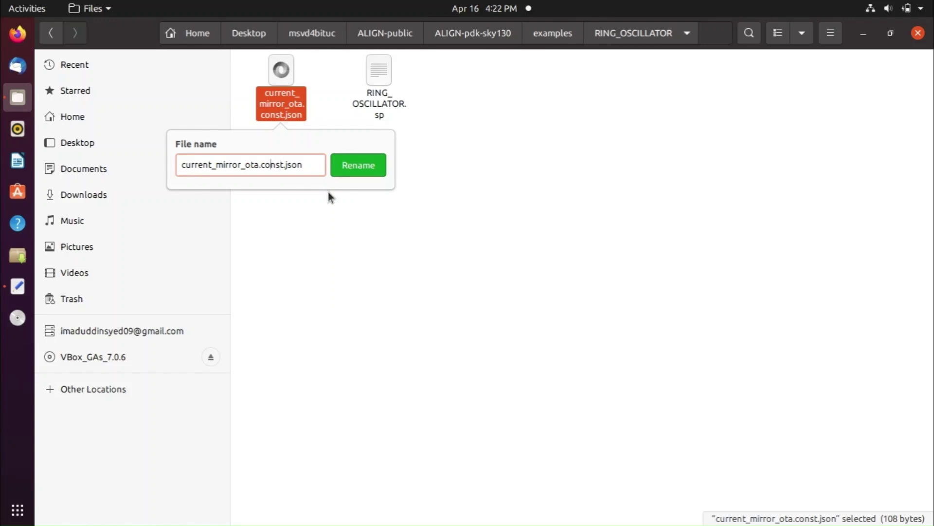
key(Left)
key(Left)
key(Left)
key(Left)
key(Left)
key(Left)
key(shift+Home)
key(BackSpace)
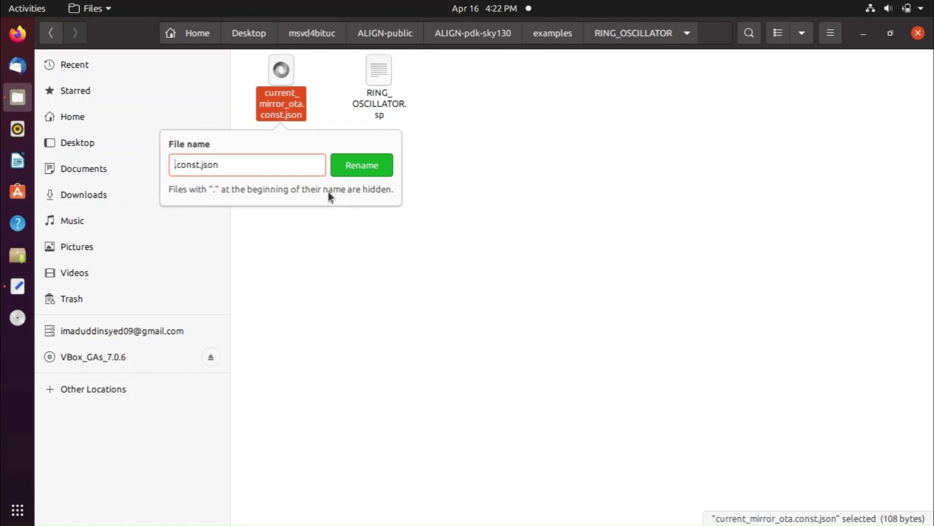
text(RING_OSCILLA)
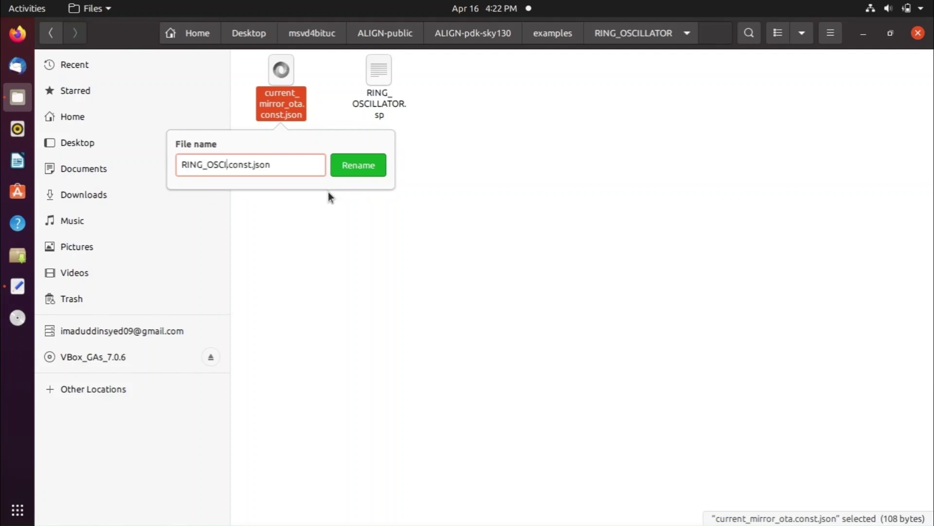
text(TOR)
key(Return)
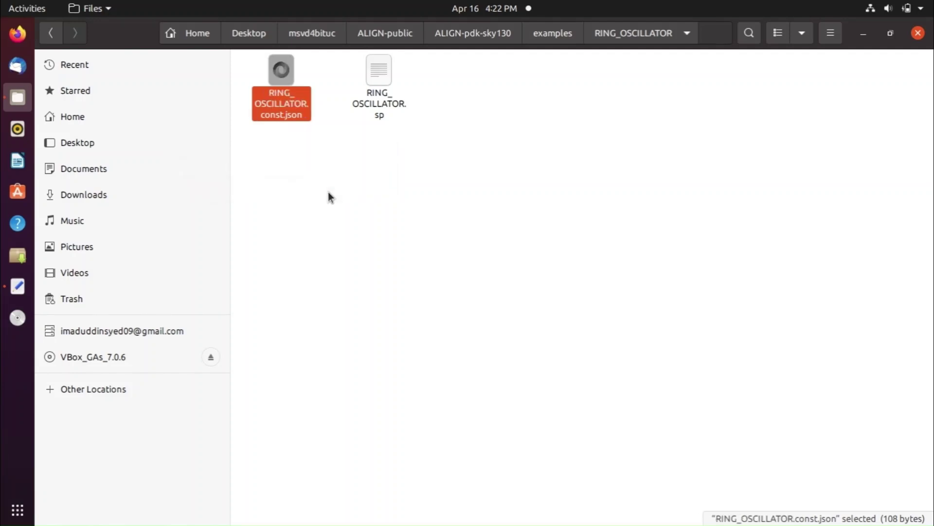
Step: Replace VSS with GND in RING_OSCILLATOR.const.json, save it, and go back to ALIGN-public
click(310, 154)
double_click(275, 83)
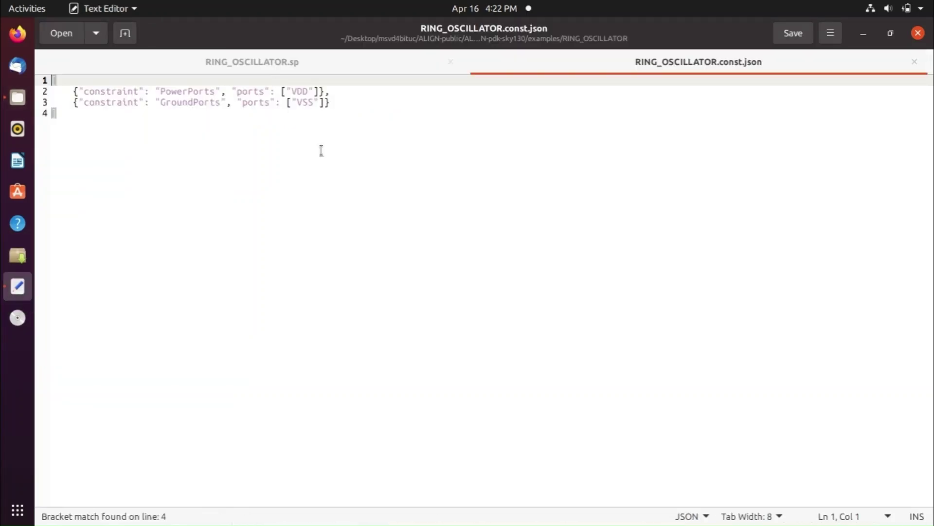
click(303, 103)
key(BackSpace)
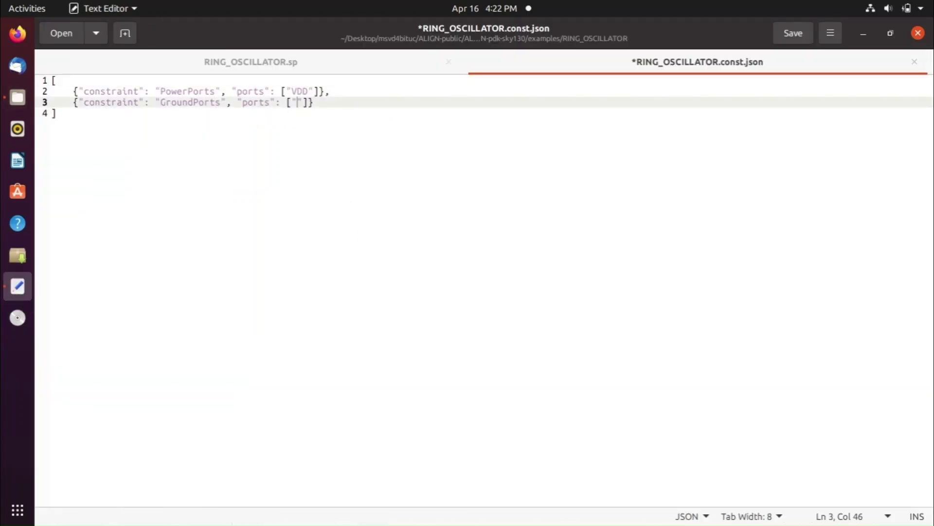
text(GND)
click(793, 32)
click(918, 32)
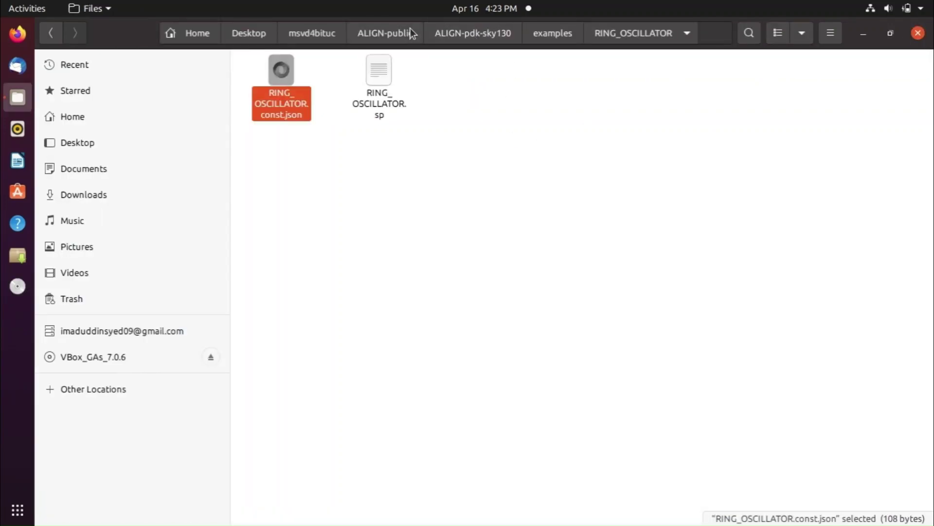
click(397, 32)
Step: In a terminal at ALIGN-public, create and activate the 'general' venv and cd into work/
right_click(437, 284)
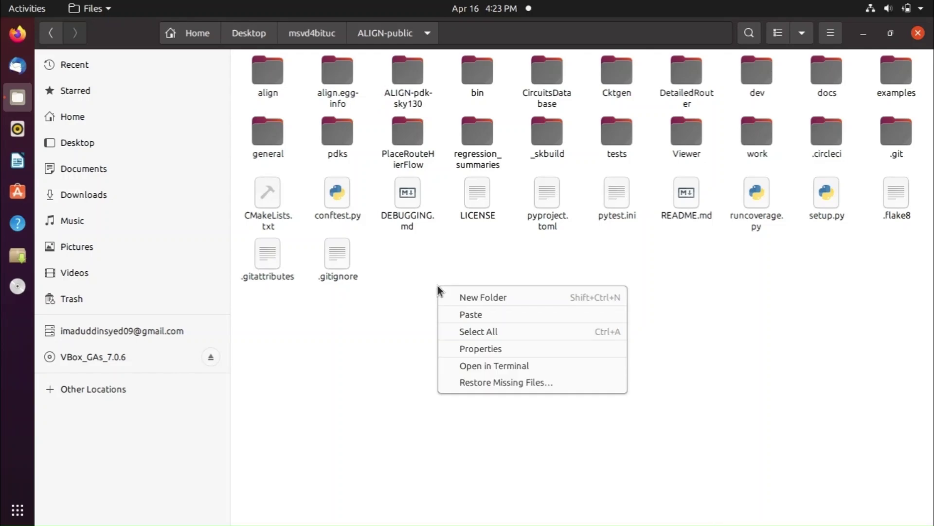
click(470, 364)
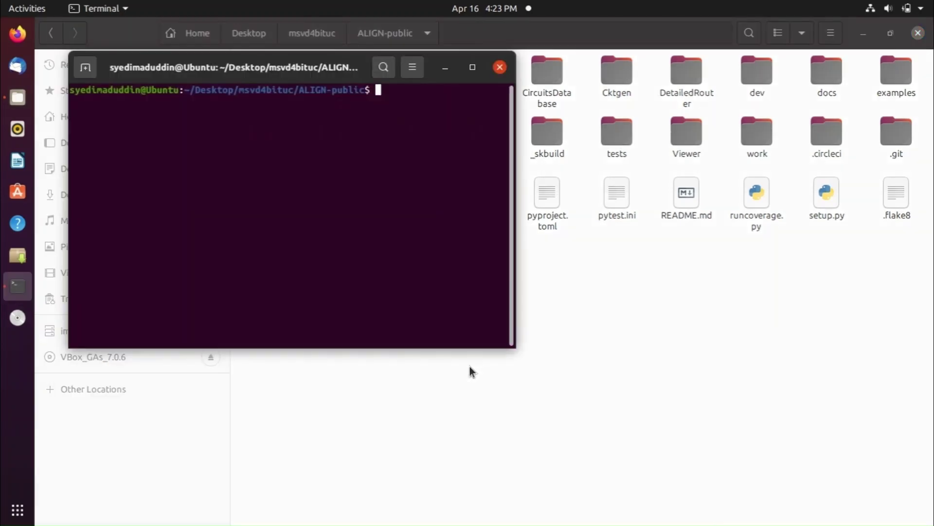
text(python -m venv general)
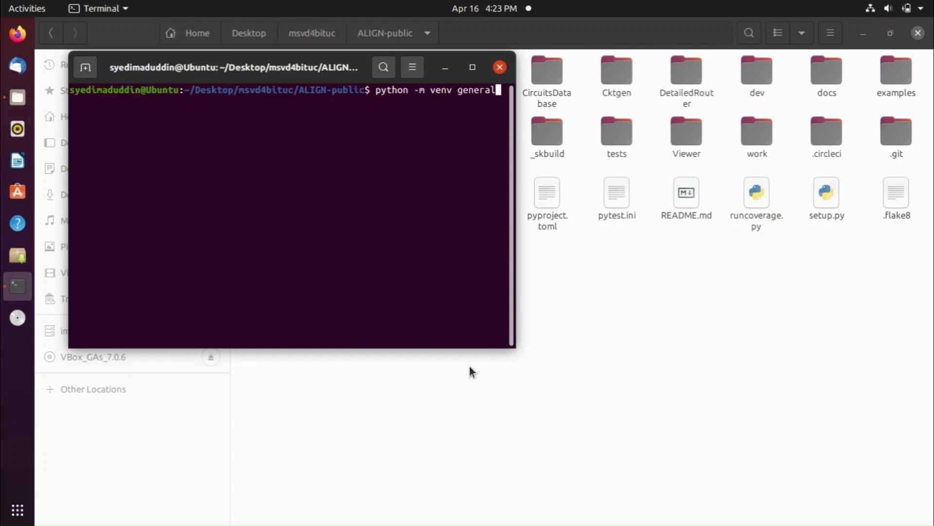
key(Return)
text(source )
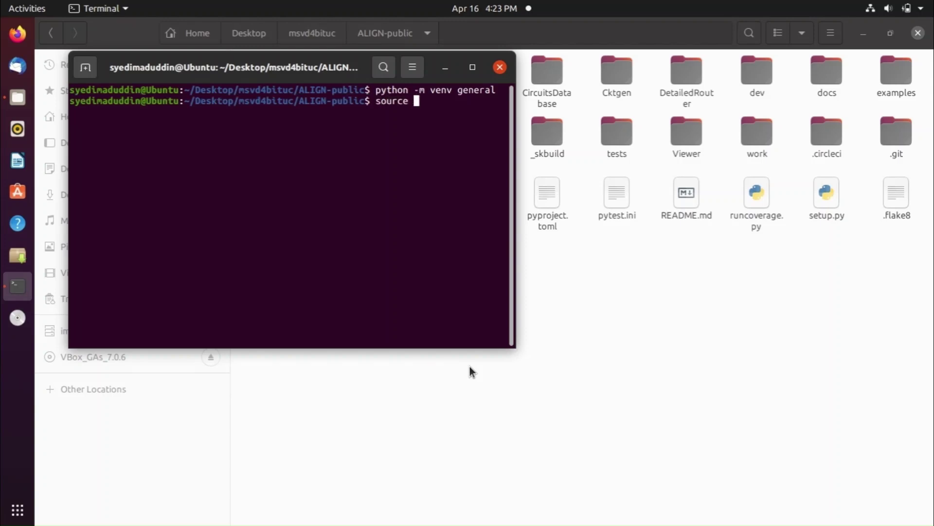
text(general/bin)
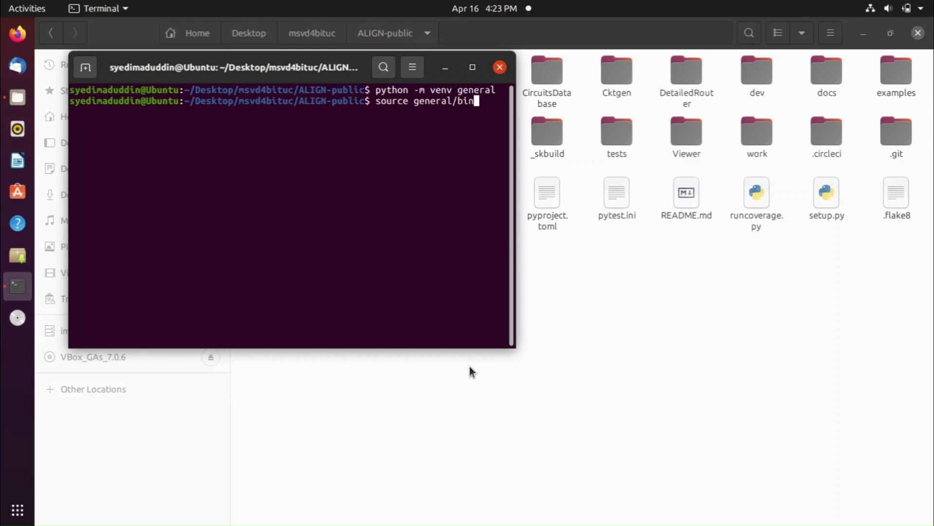
text(/activate)
key(Return)
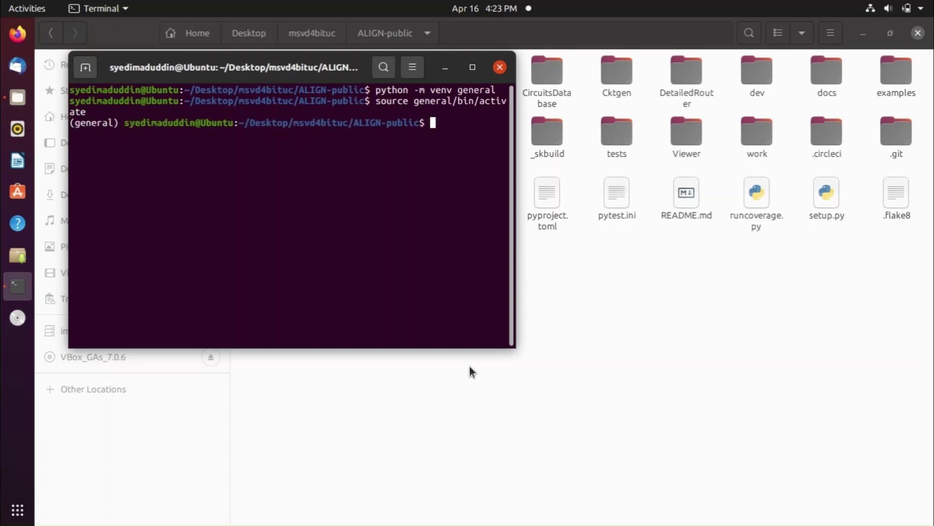
text(cd work/)
key(Return)
Step: Run schematic2layout.py on the RING_OSCILLATOR example with the SKY130 PDK
text(schem)
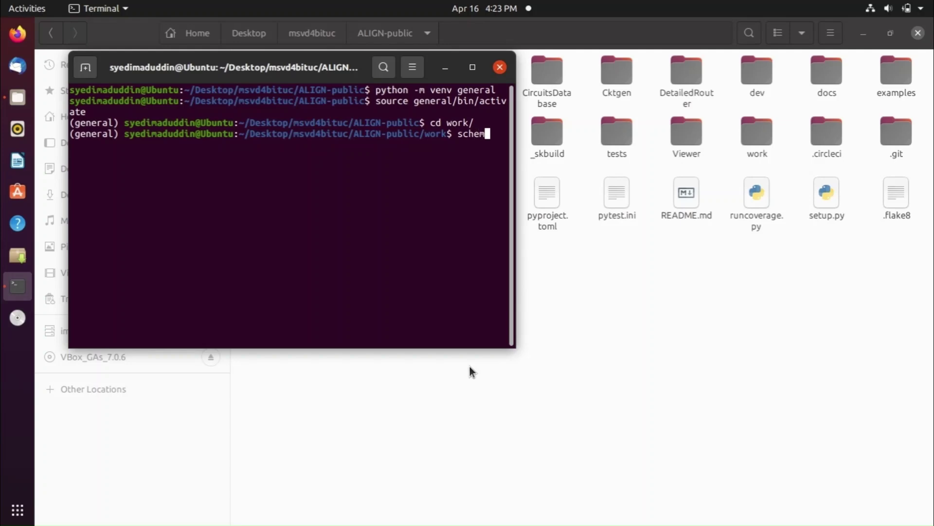
key(Tab)
text(..)
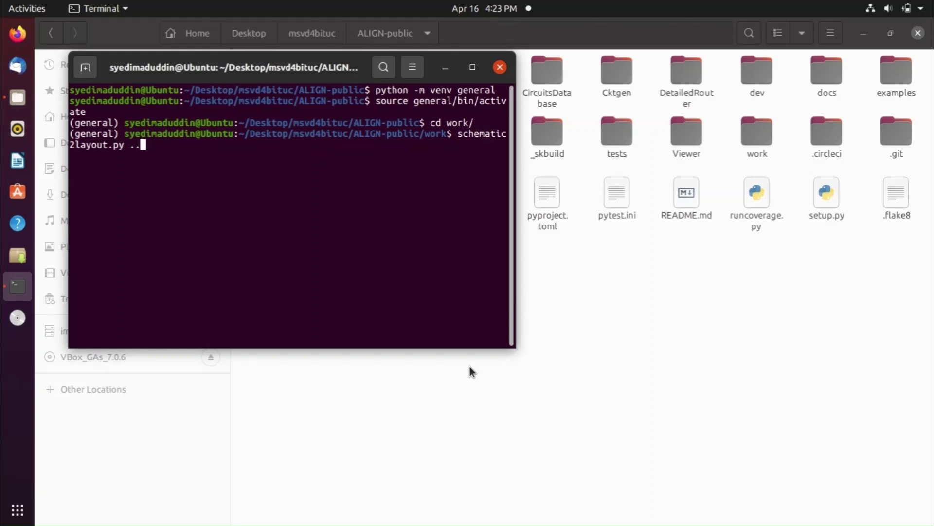
text(/ALIG)
key(Tab)
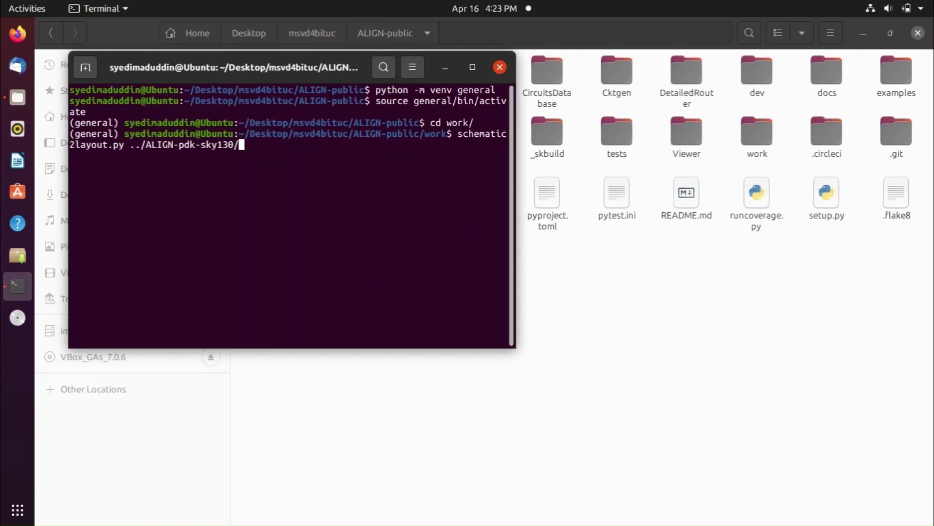
text(ex)
key(Tab)
text(RIN)
key(Tab)
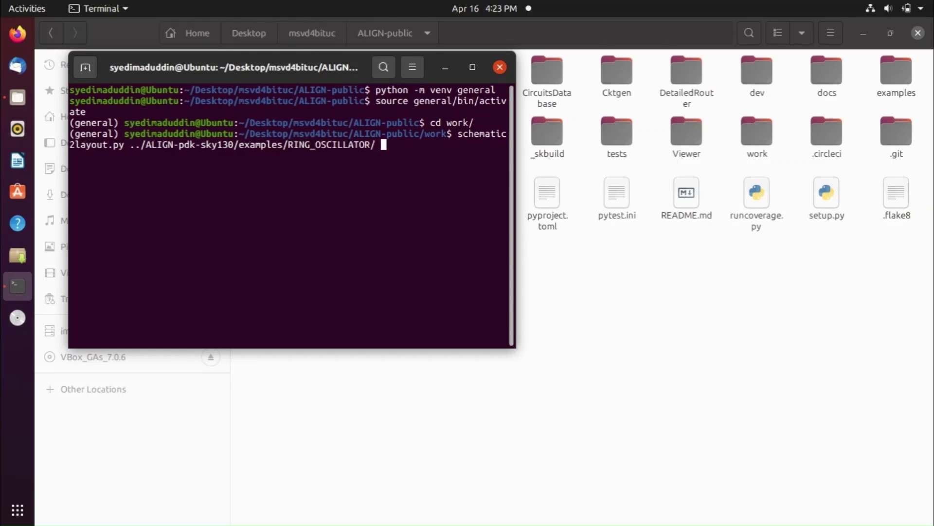
text(-p ../ALIG)
key(Tab)
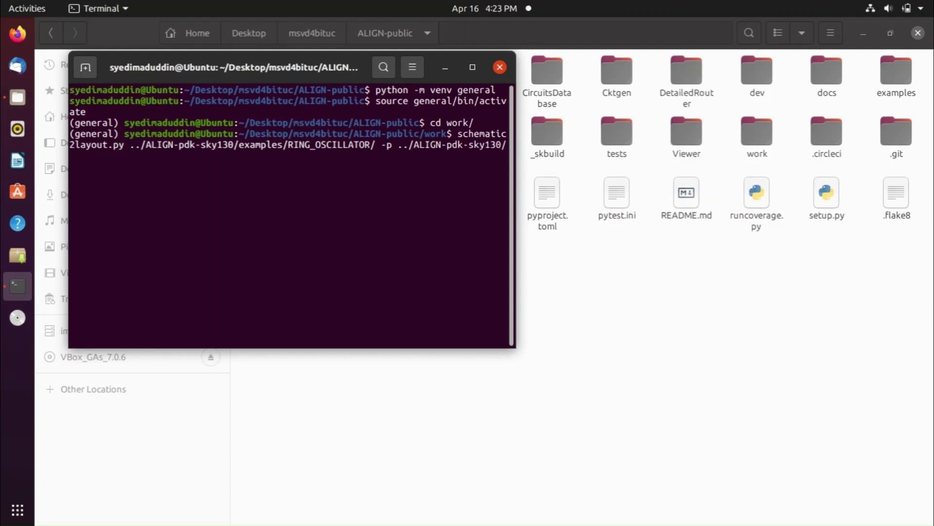
text(SKY)
key(Tab)
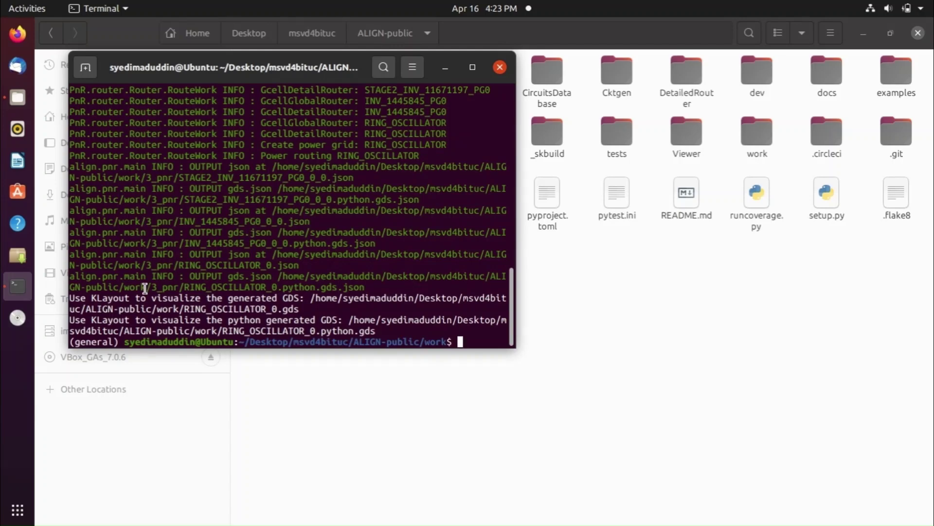
Step: Copy RING_OSCILLATOR_0.lef, RING_OSCILLATOR_0.gds and RING_OSCILLATOR_0.python.gds from the work folder
click(443, 64)
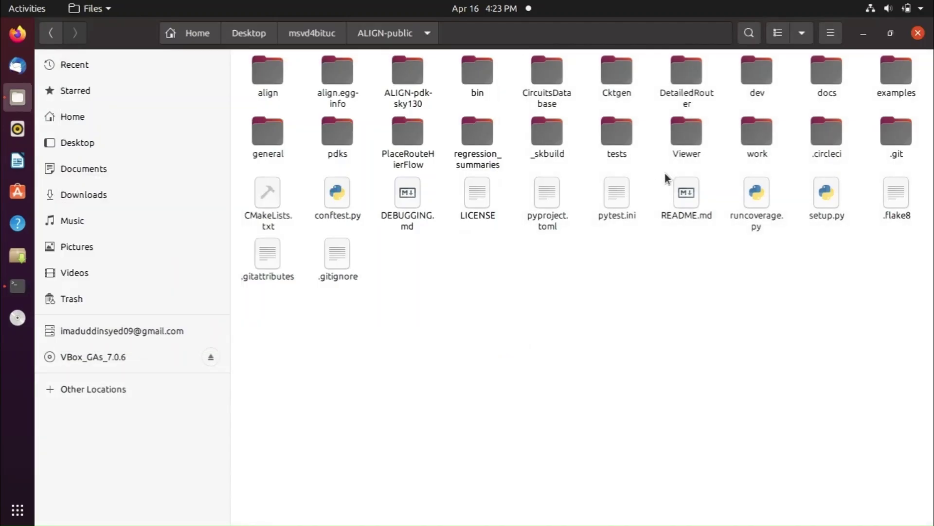
double_click(766, 138)
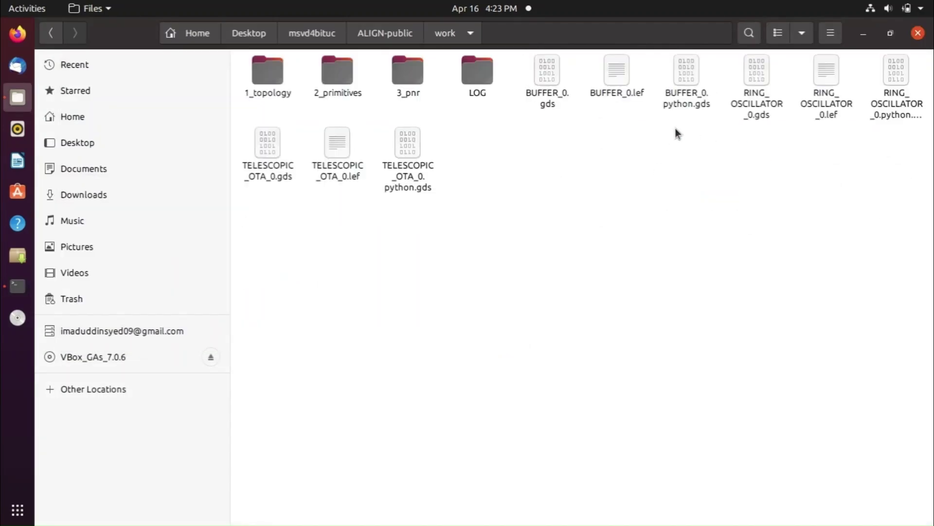
click(825, 80)
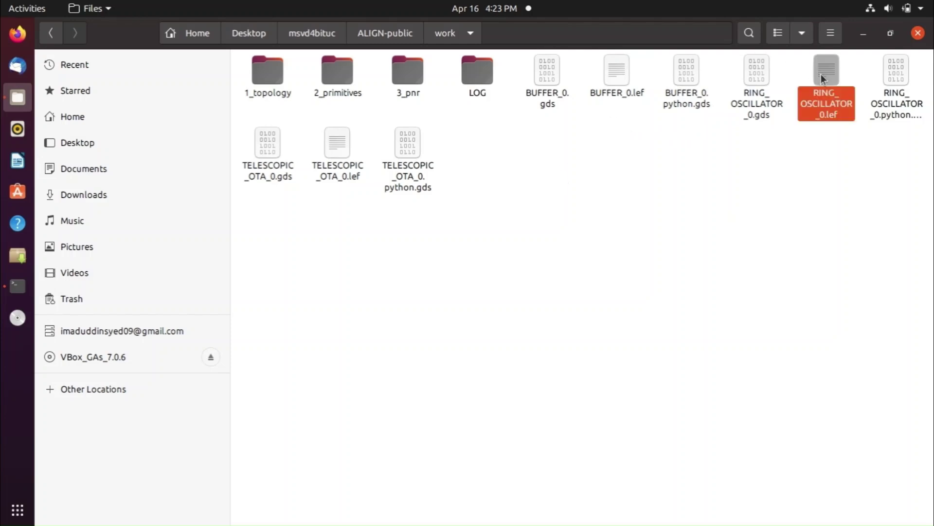
ctrl+click(770, 99)
ctrl+click(890, 93)
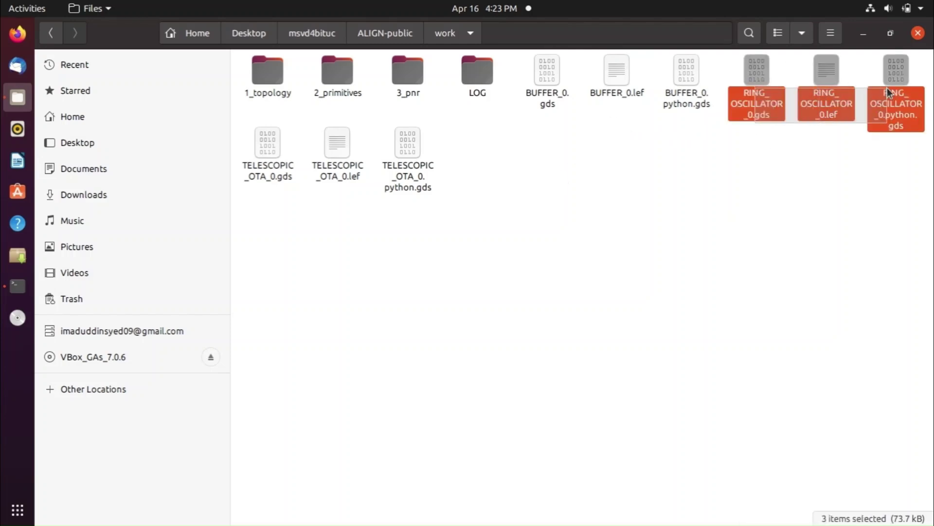
right_click(758, 78)
click(683, 158)
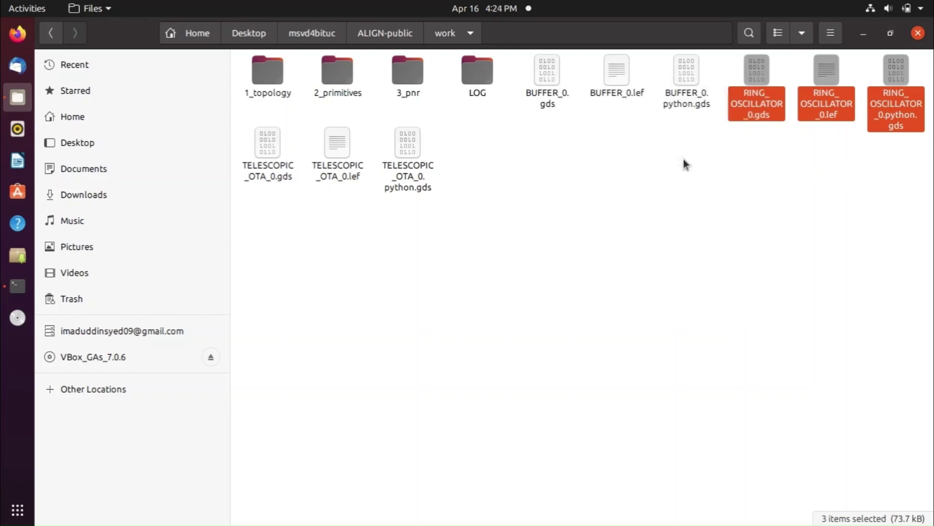
Step: Paste the three files into Desktop/Webinar/RING_OSCILLATOR/ALIGN and select RING_OSCILLATOR_0.gds
click(110, 148)
double_click(578, 79)
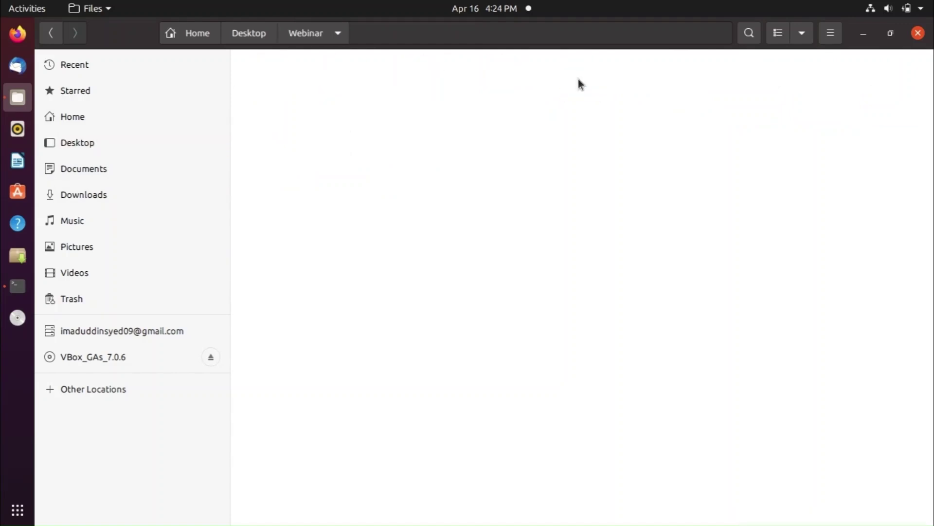
double_click(372, 78)
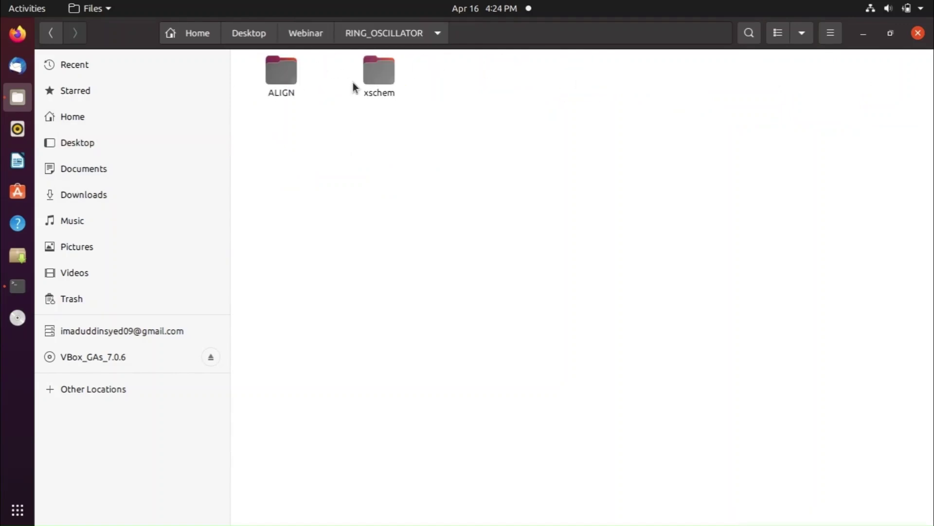
double_click(279, 72)
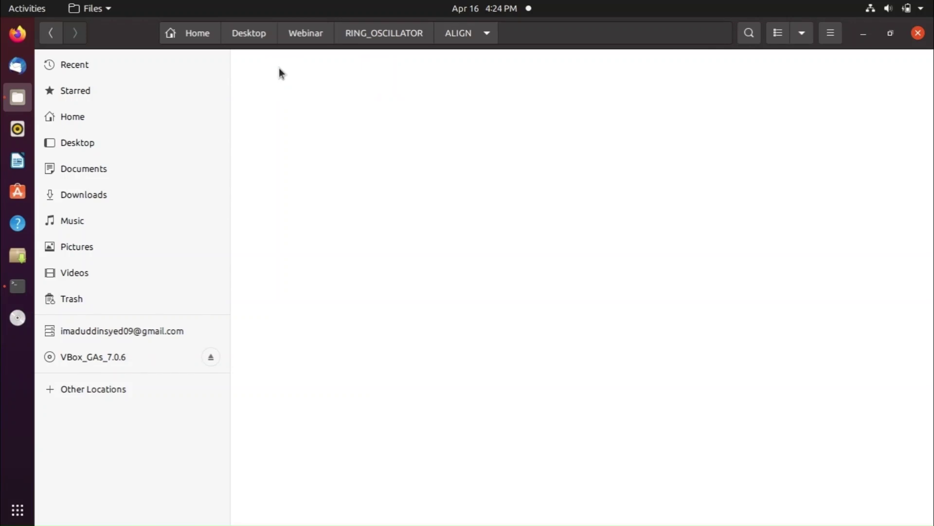
right_click(394, 249)
click(425, 278)
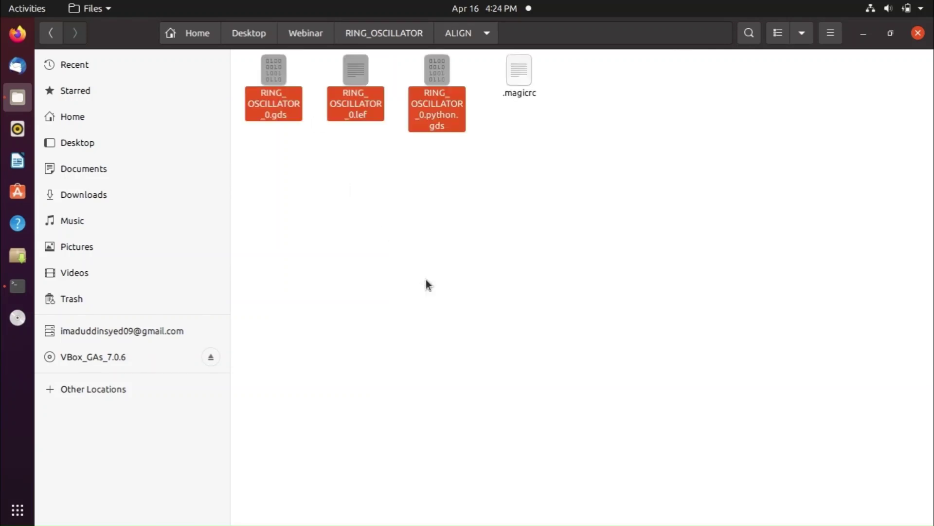
click(367, 179)
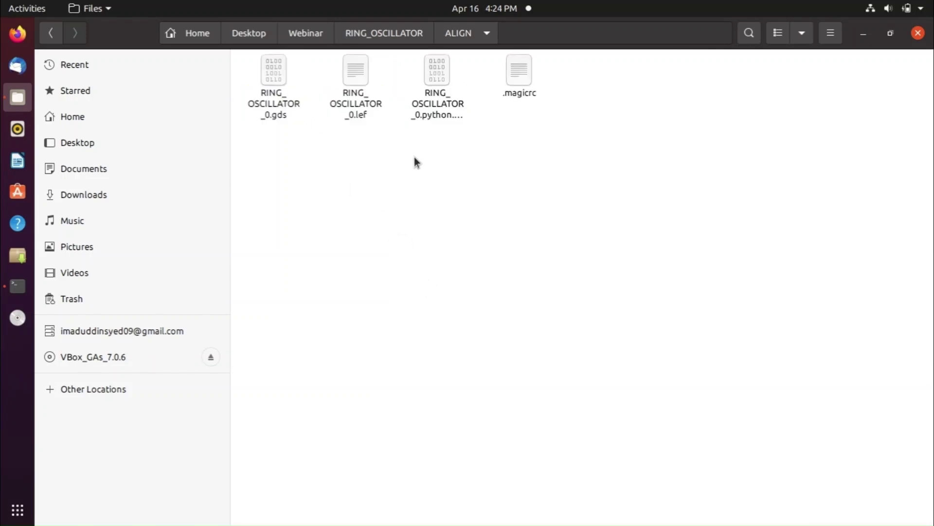
click(273, 69)
right_click(279, 77)
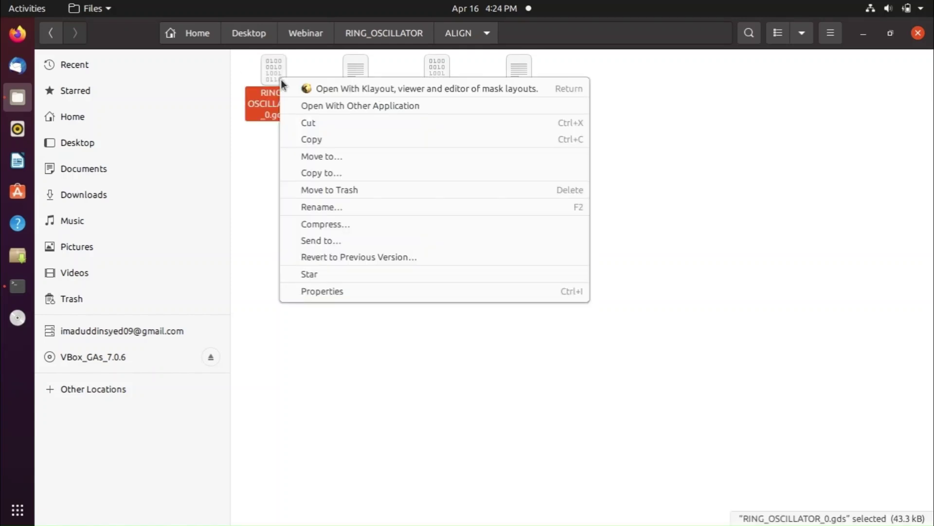
Step: Open RING_OSCILLATOR_0.gds in KLayout, zoom over the ring layout, then close KLayout
click(291, 89)
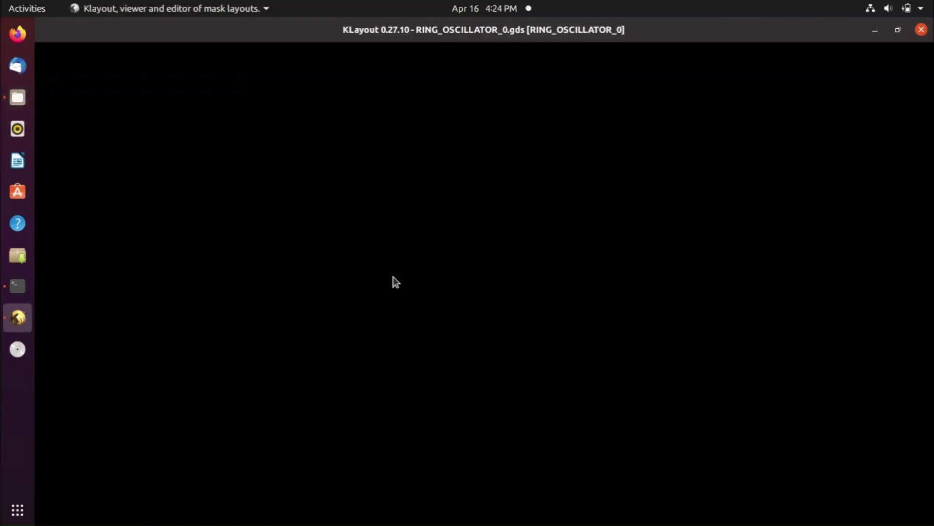
key(Return)
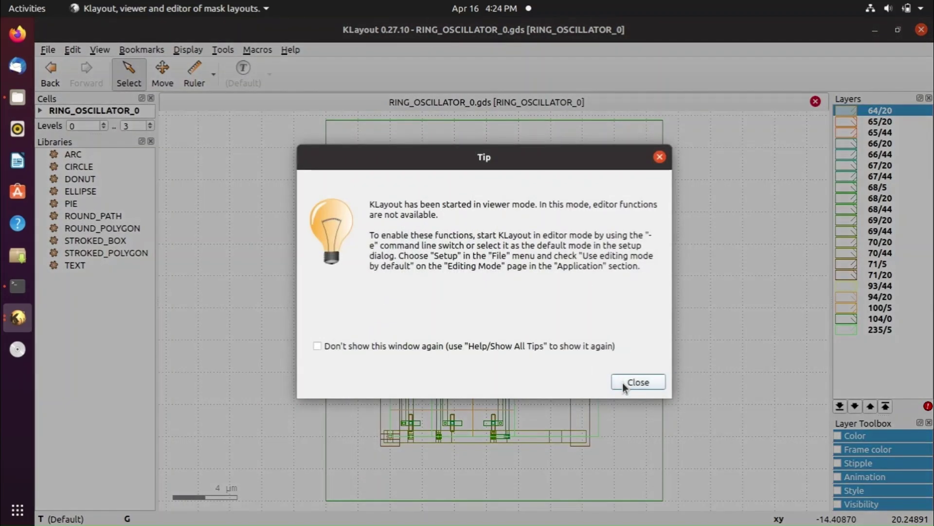
click(623, 383)
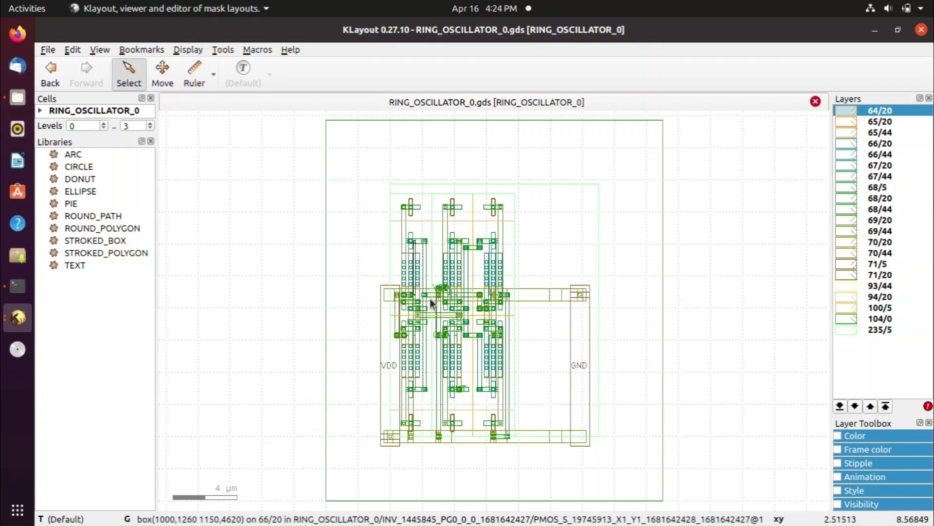
scroll(430, 299, up, 5)
scroll(430, 299, down, 5)
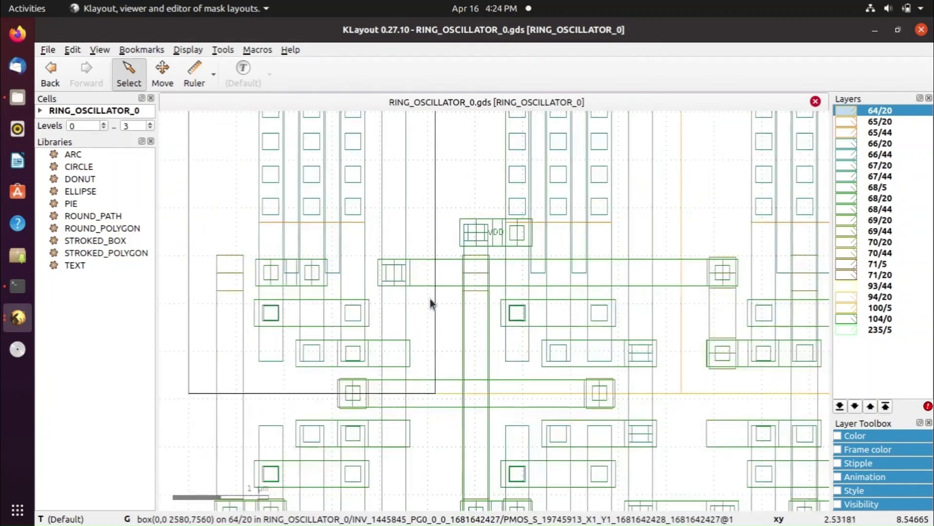
click(921, 30)
Step: Launch Magic from a terminal in the ALIGN folder and maximize its layout window
click(490, 166)
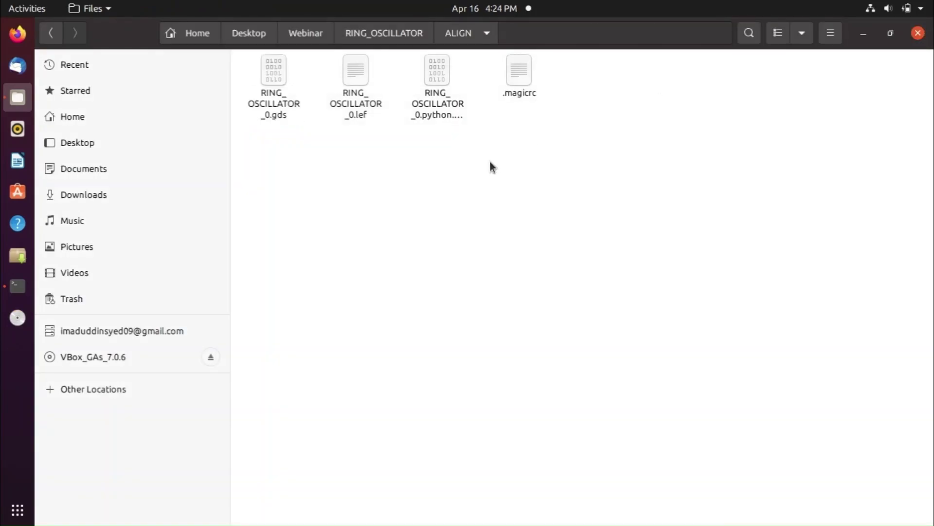
right_click(490, 166)
click(523, 246)
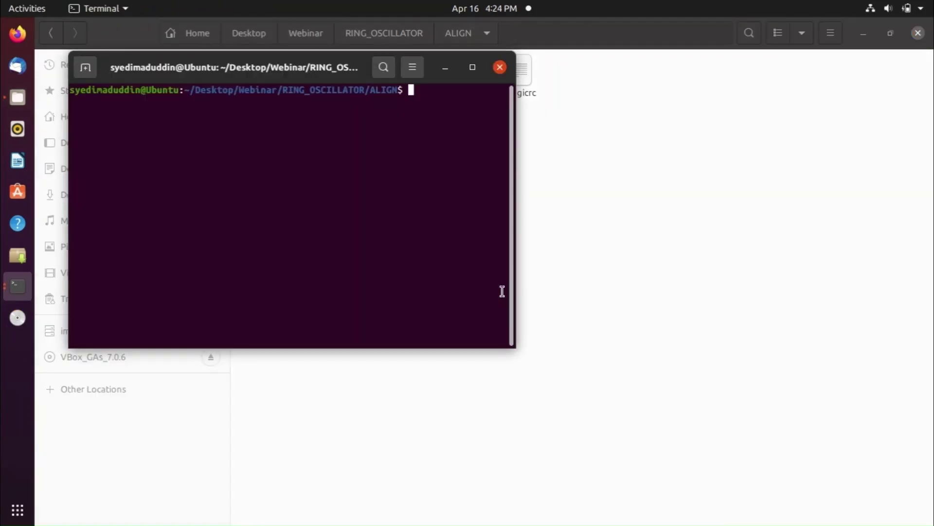
text(magic)
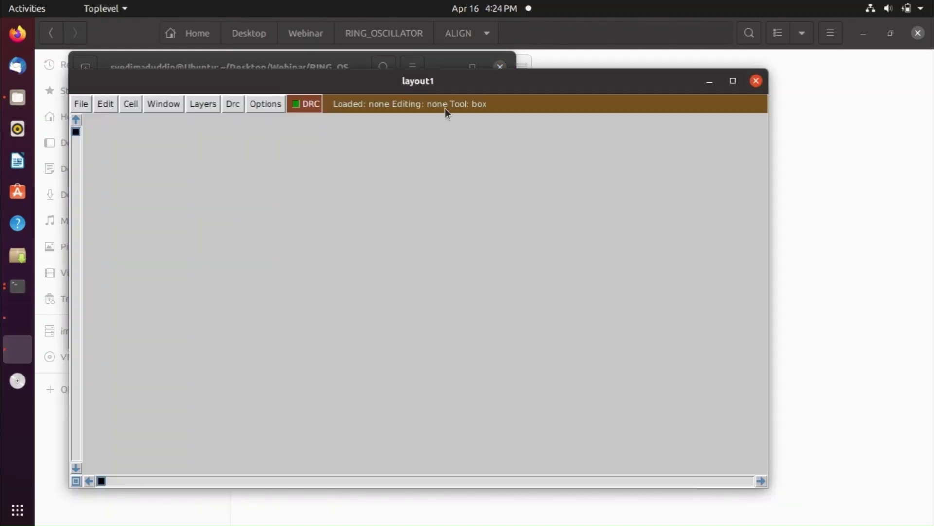
double_click(507, 83)
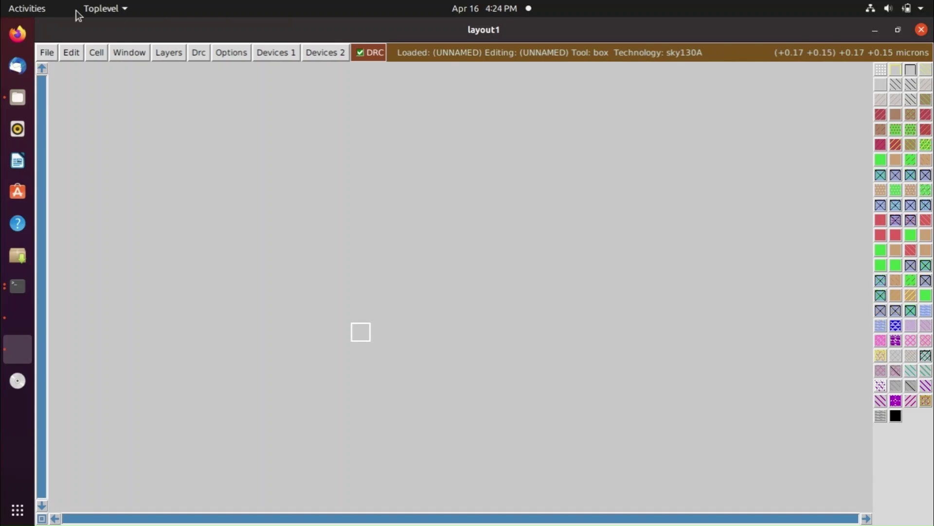
Step: Read RING_OSCILLATOR_0.gds into Magic, expand all subcells, then minimize the layout window
click(45, 53)
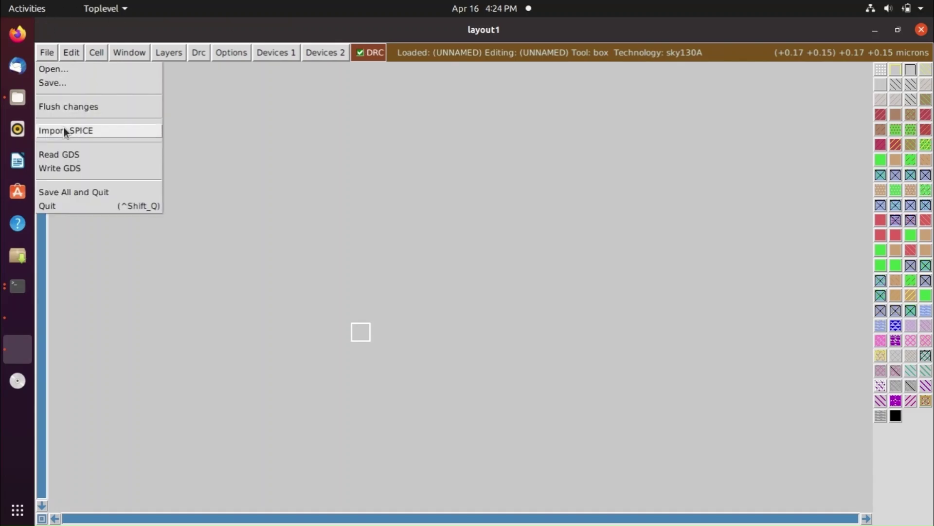
click(62, 150)
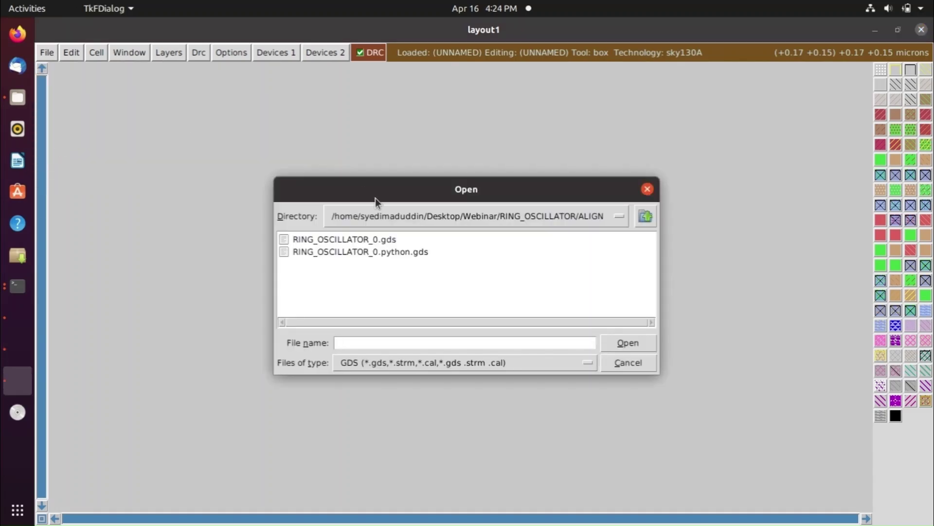
click(376, 241)
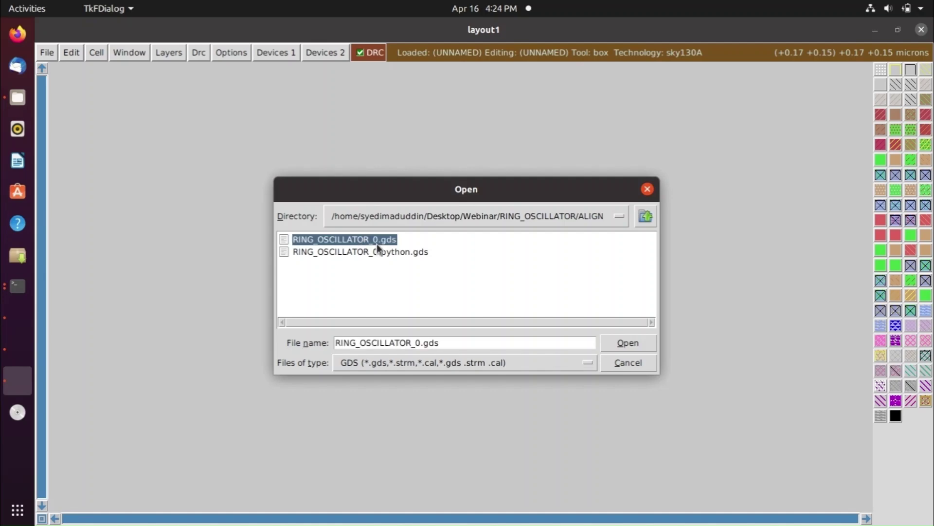
click(644, 346)
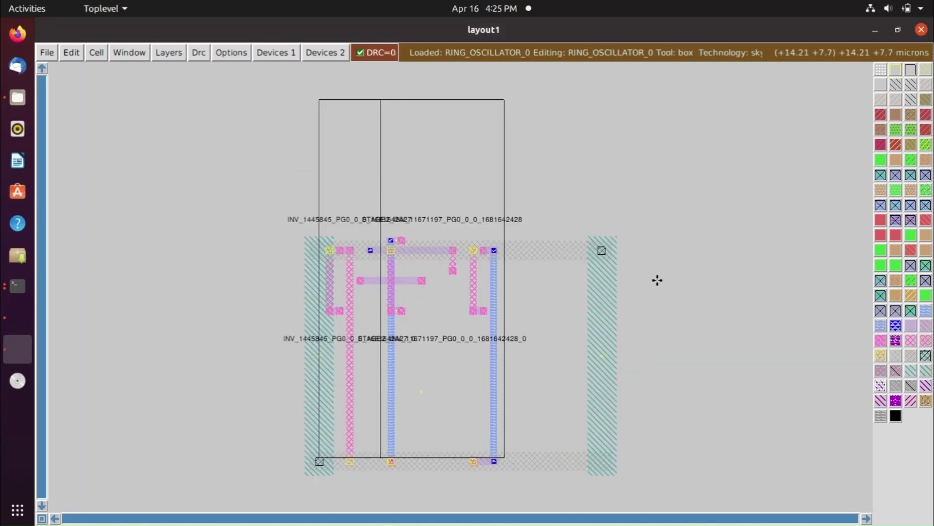
key(i)
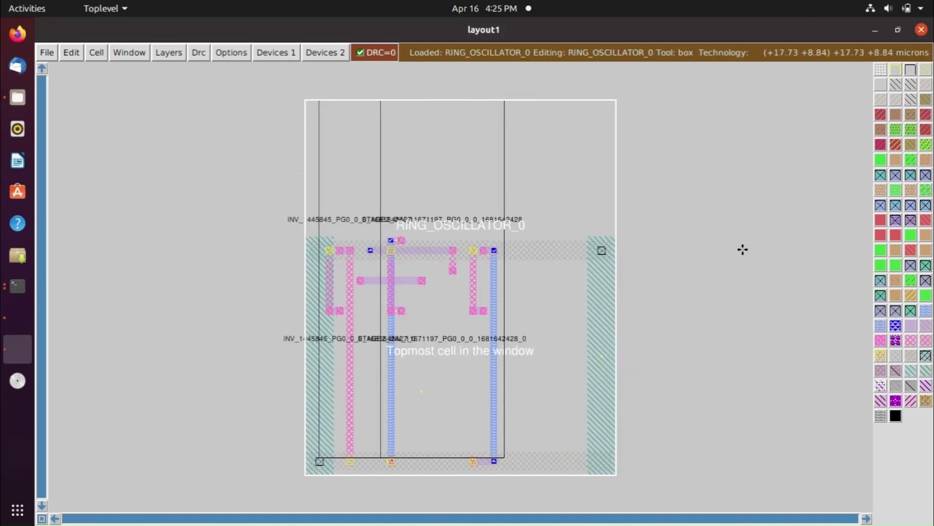
key(x)
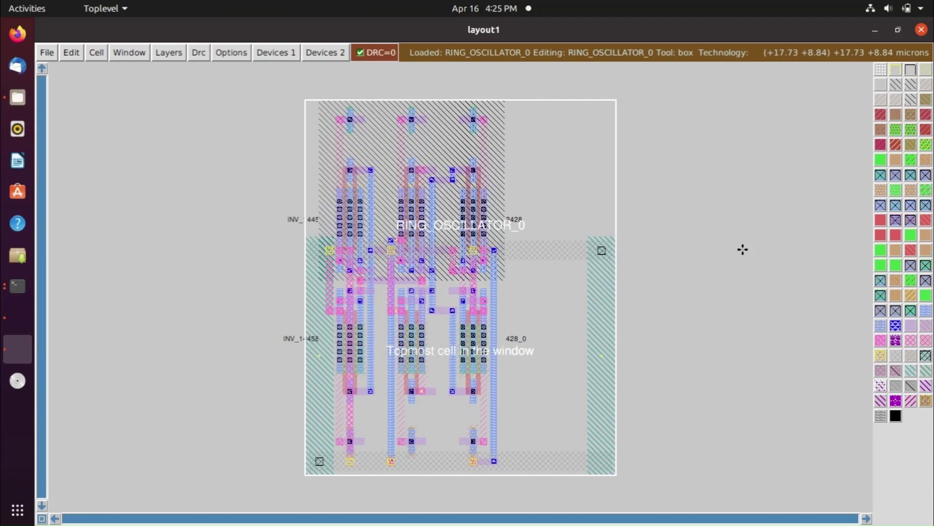
click(702, 242)
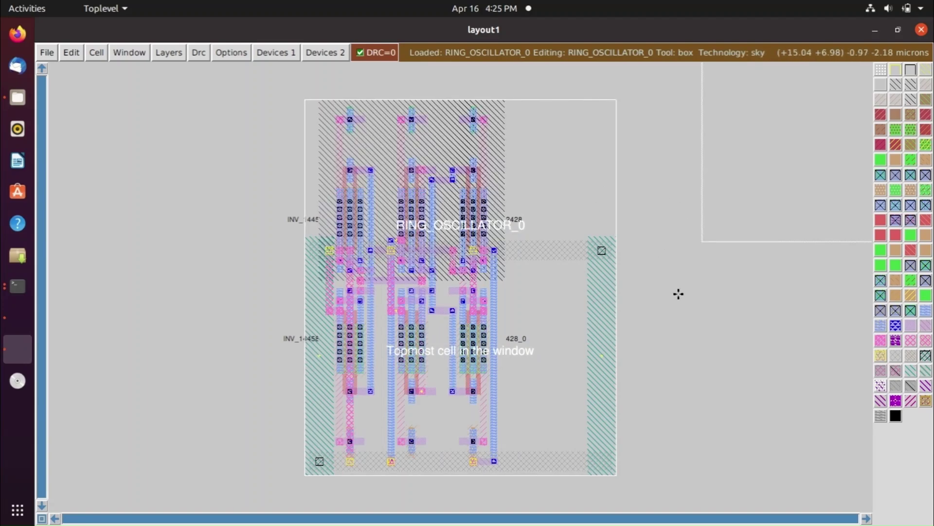
key(u)
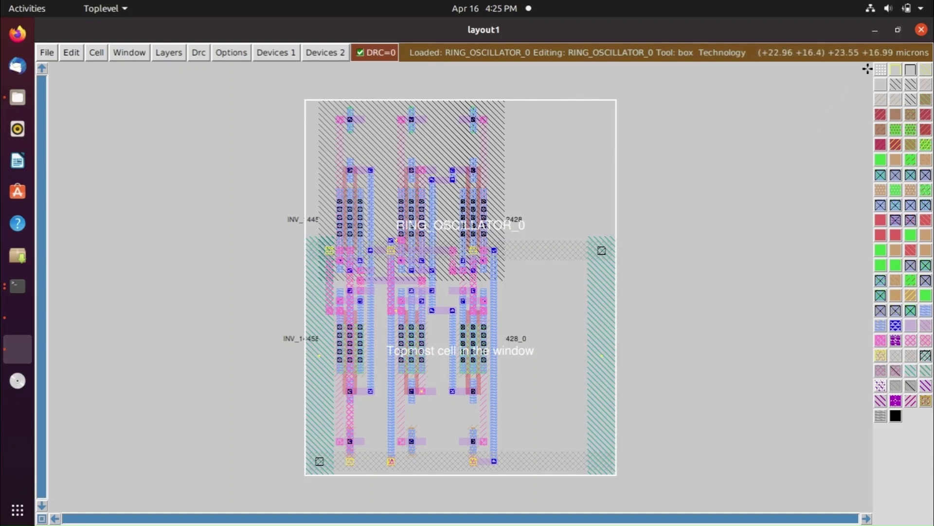
click(875, 30)
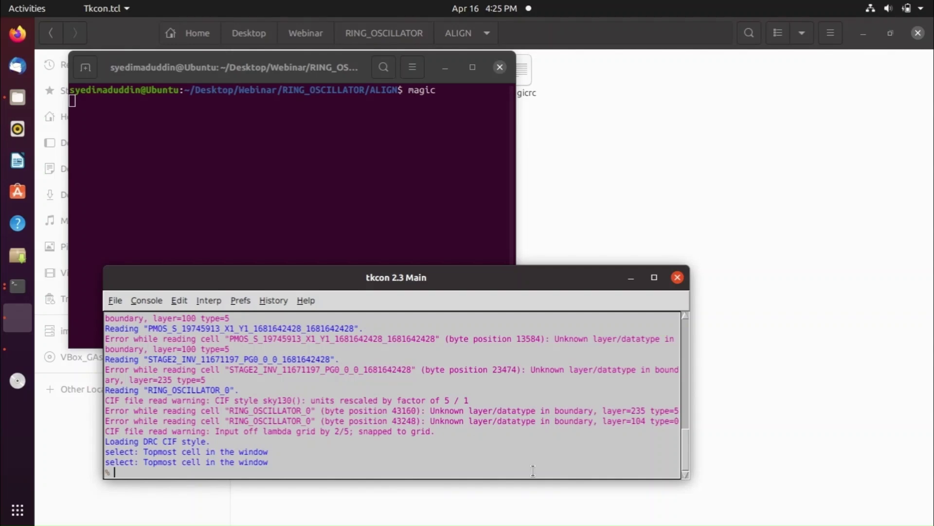
Step: Run extract do local and extract all on the RING_OSCILLATOR_0 layout
text(tract do local)
key(Return)
text(e)
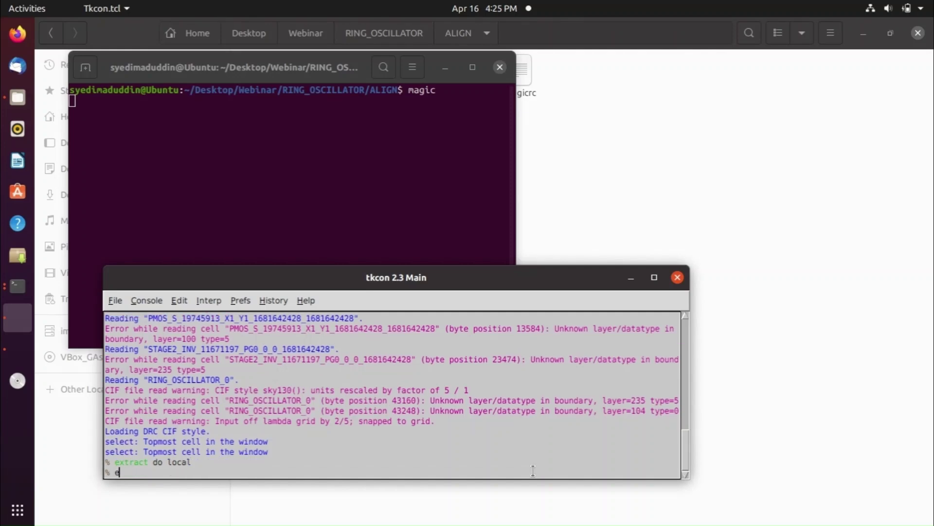
text(xtract all)
key(Return)
Step: Set ext2spice cthresh 0 rthresh 0, write the SPICE netlist, then close the console
text(ext2spice)
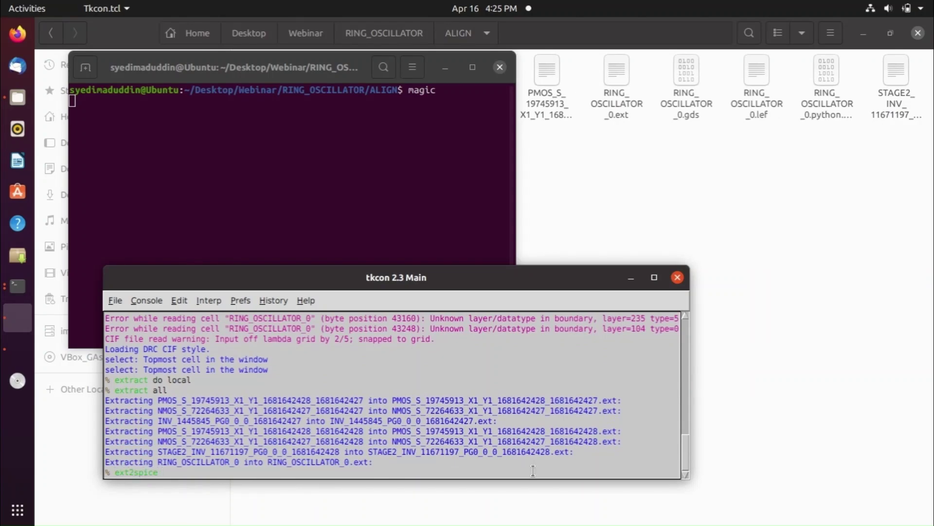
text( cthresh 0 rthresh 0)
key(Return)
text(e)
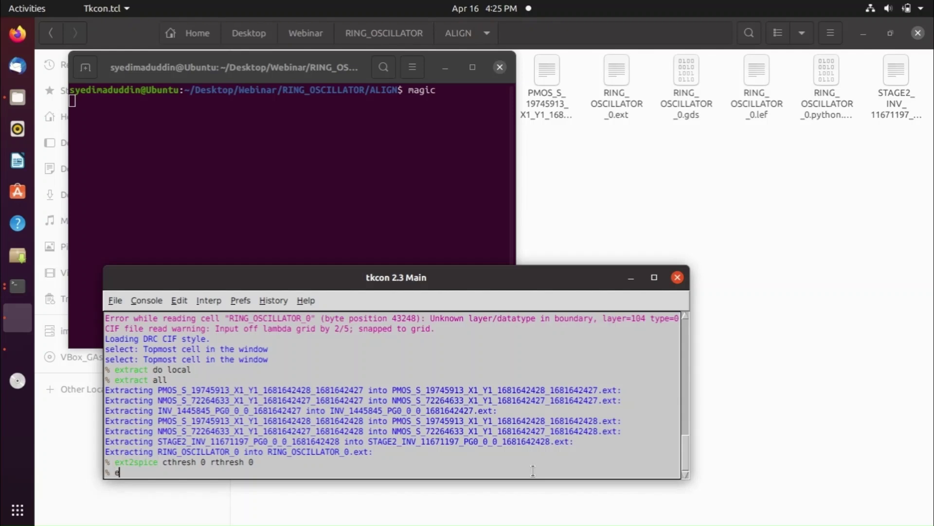
text(xt2spice)
key(Return)
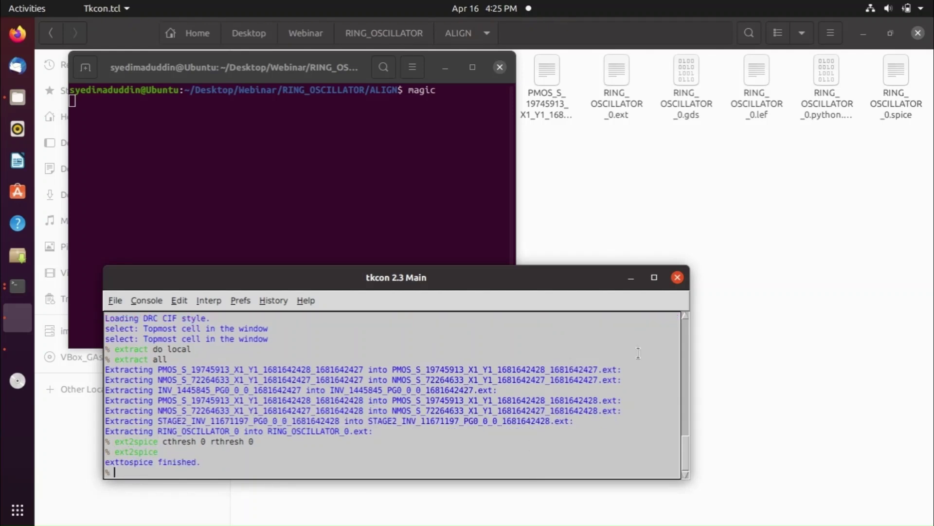
click(678, 277)
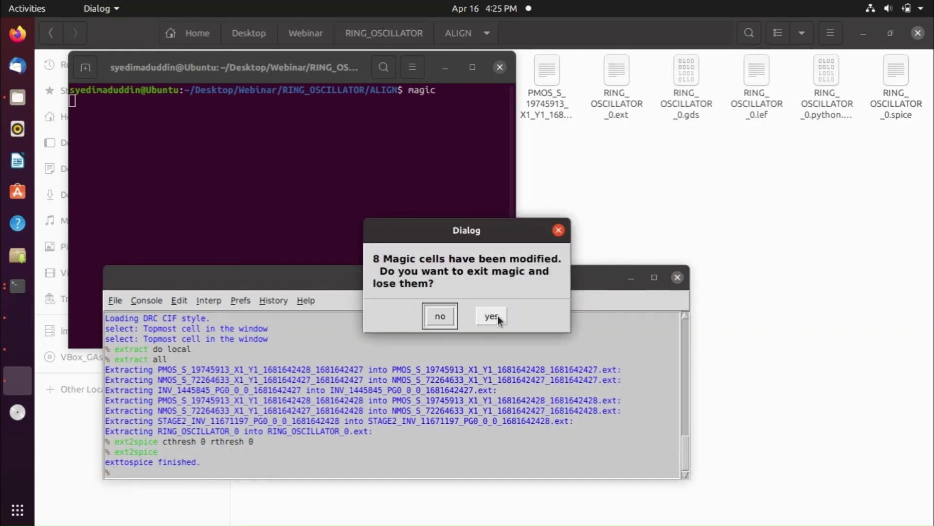